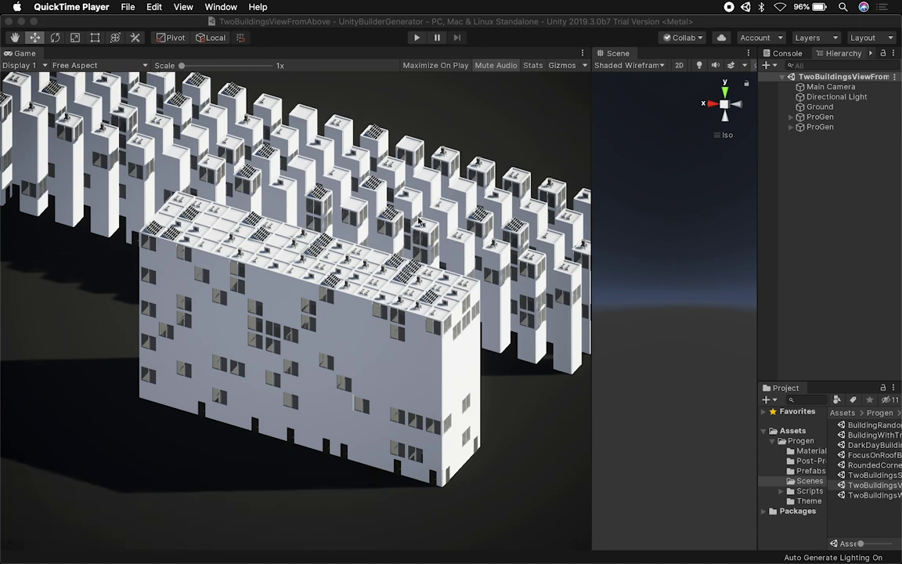
Open the TwoBuildingsWithBalconies scene
click(592, 165)
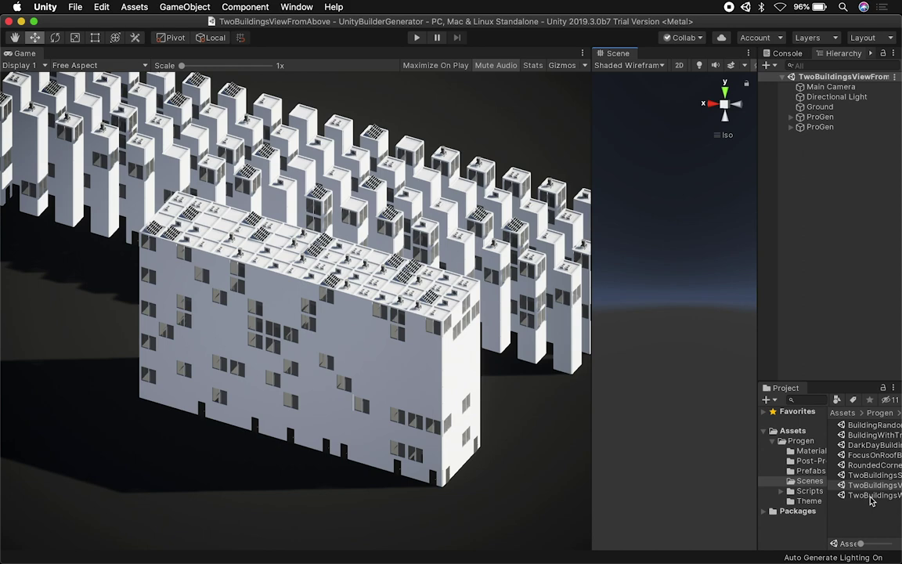
click(871, 496)
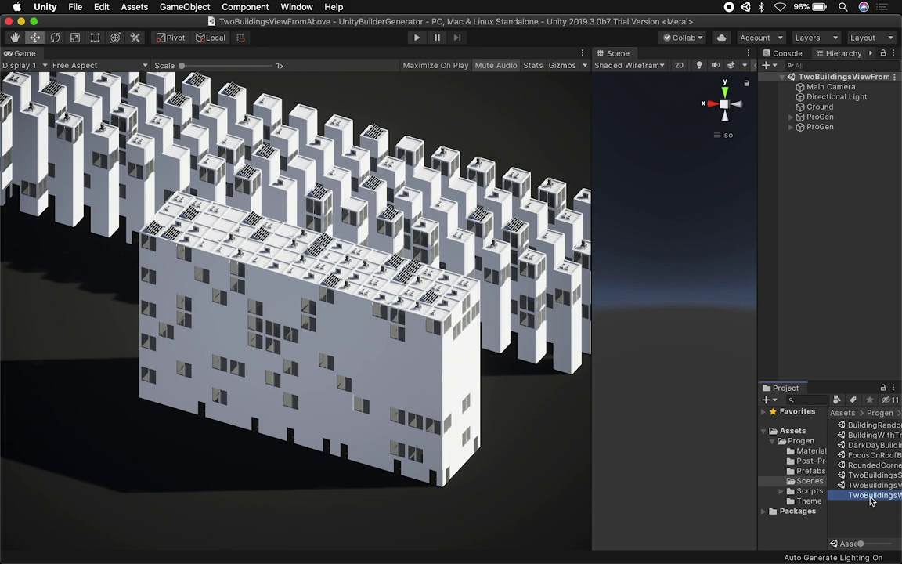
double_click(871, 496)
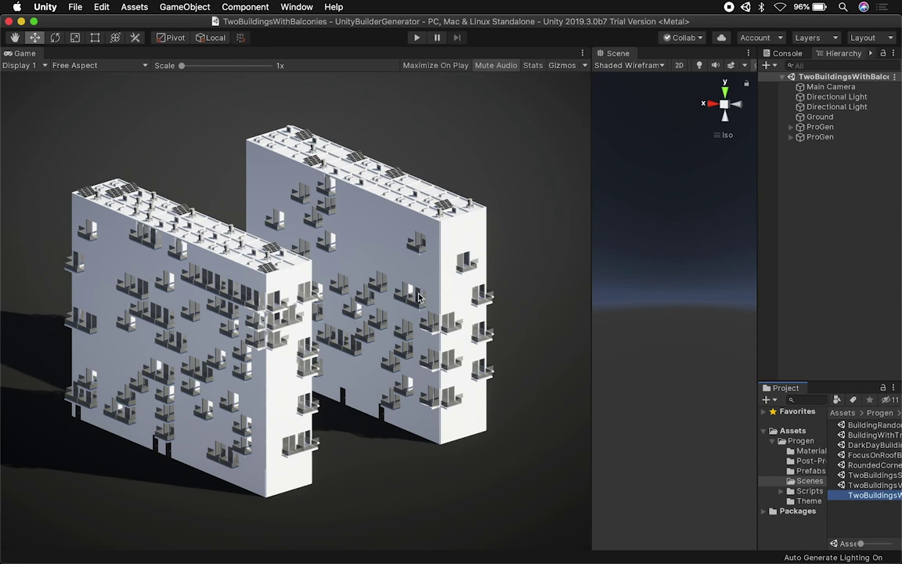
Open the BuildingWithTreesCorners scene and widen the Scene view at the expense of the Game view
double_click(861, 435)
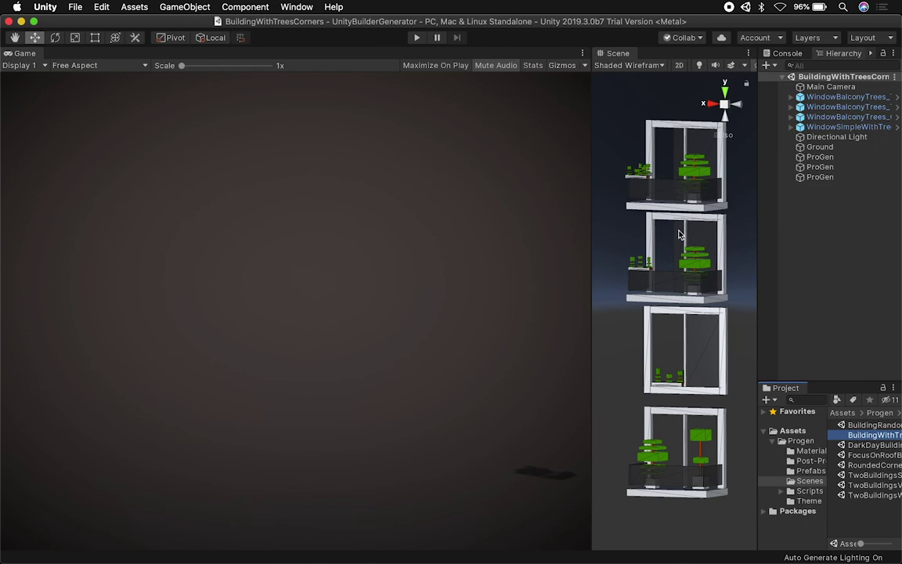
drag(592, 221, 291, 232)
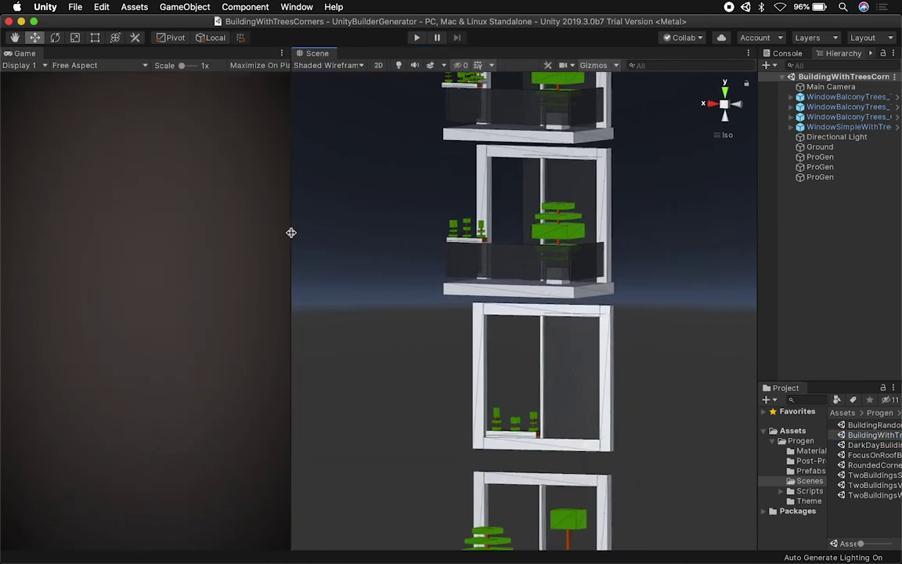
Examine the topmost balcony window up close and select the Tree_1 object standing on its balcony
alt+drag(497, 203, 658, 207)
middle_drag(655, 209, 646, 298)
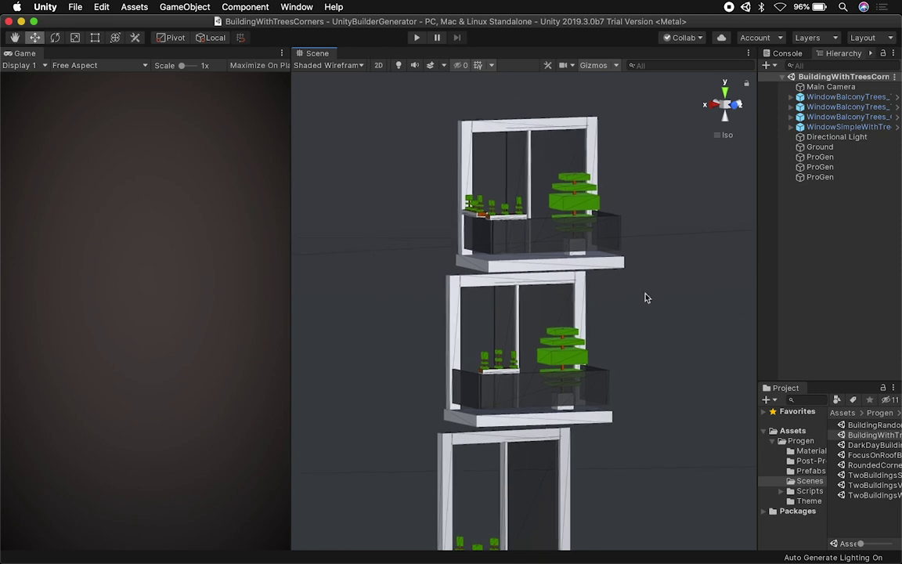
scroll(634, 278, up, 5)
alt+super+drag(656, 187, 555, 346)
scroll(644, 313, up, 3)
click(463, 338)
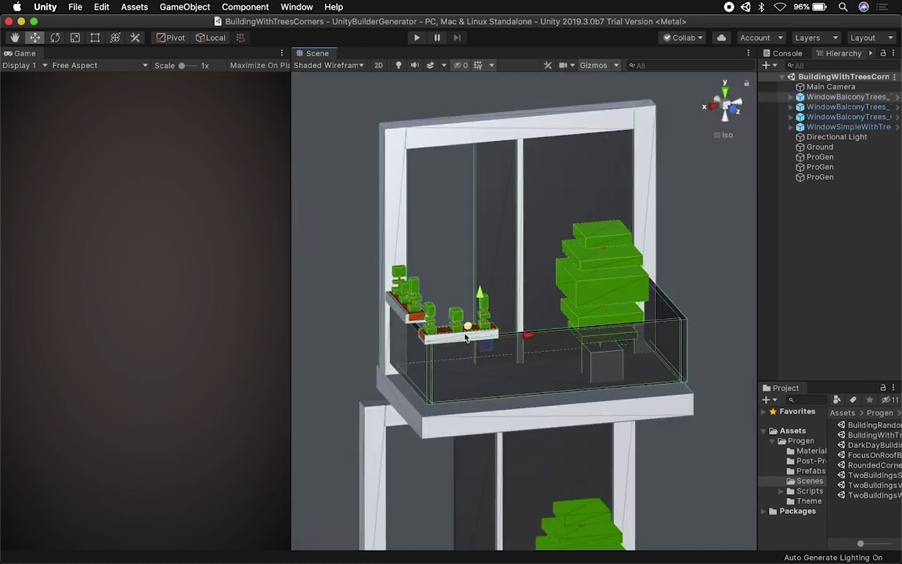
click(605, 297)
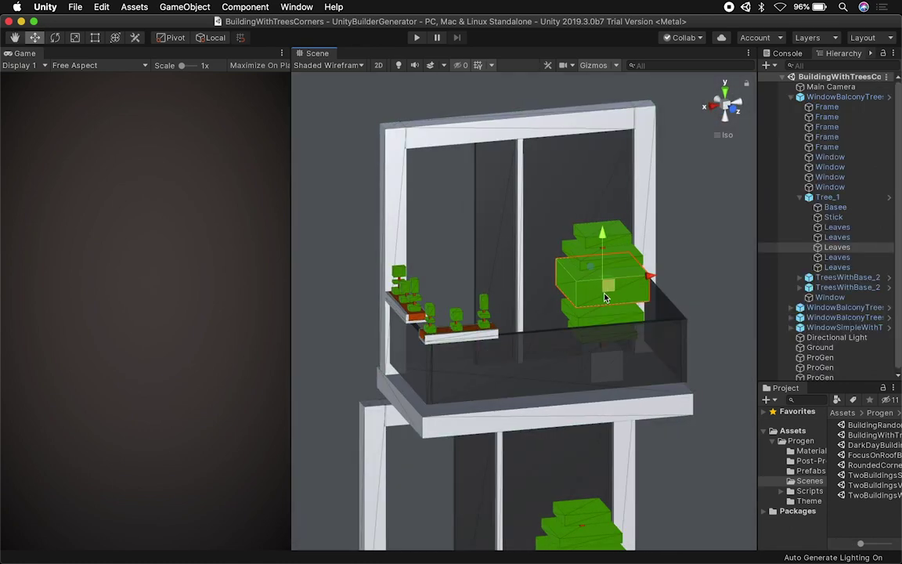
click(823, 200)
Widen the Hierarchy and Project area and give the Project browser more height so full scene names show
drag(755, 379, 678, 342)
drag(751, 383, 765, 252)
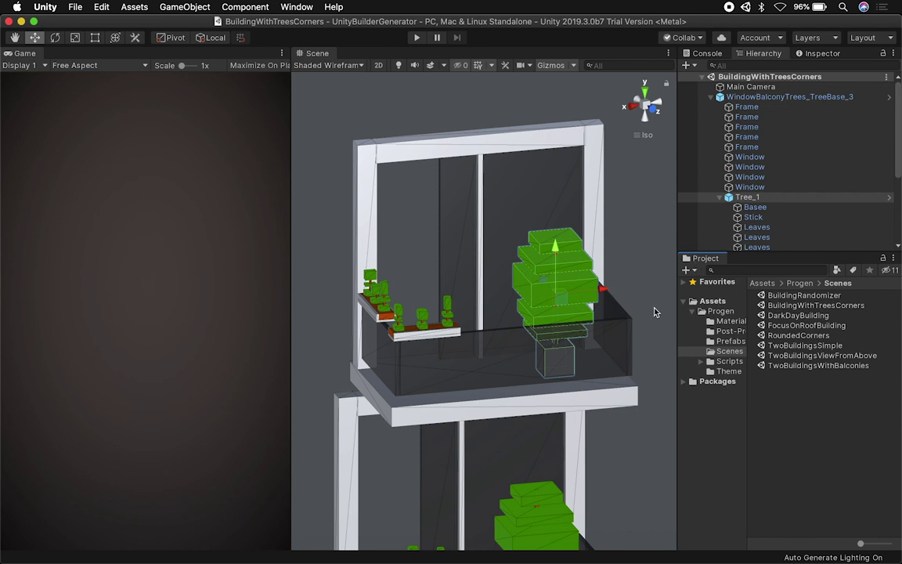
Examine the large potted tree on the top balcony from other angles and select its Tree_1 prefab again
alt+drag(655, 311, 663, 249)
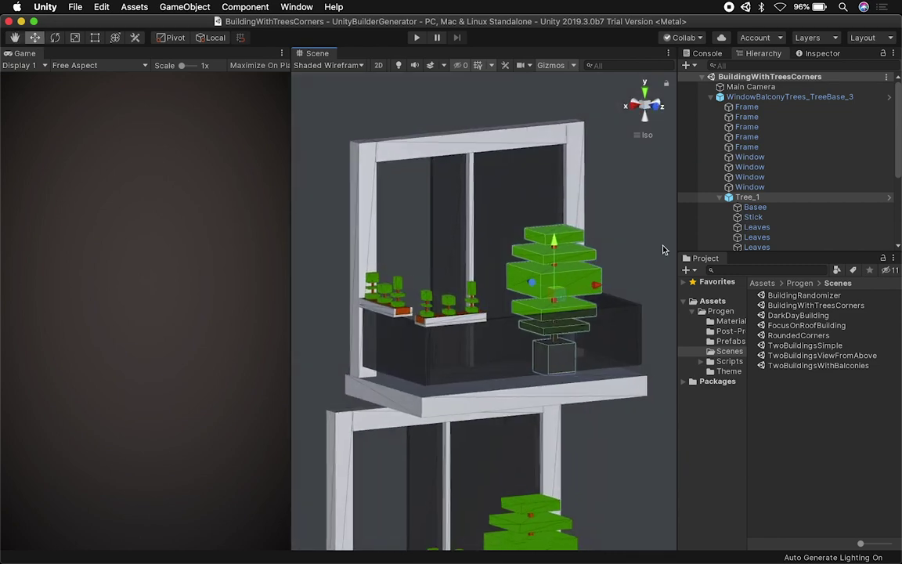
scroll(663, 249, up, 4)
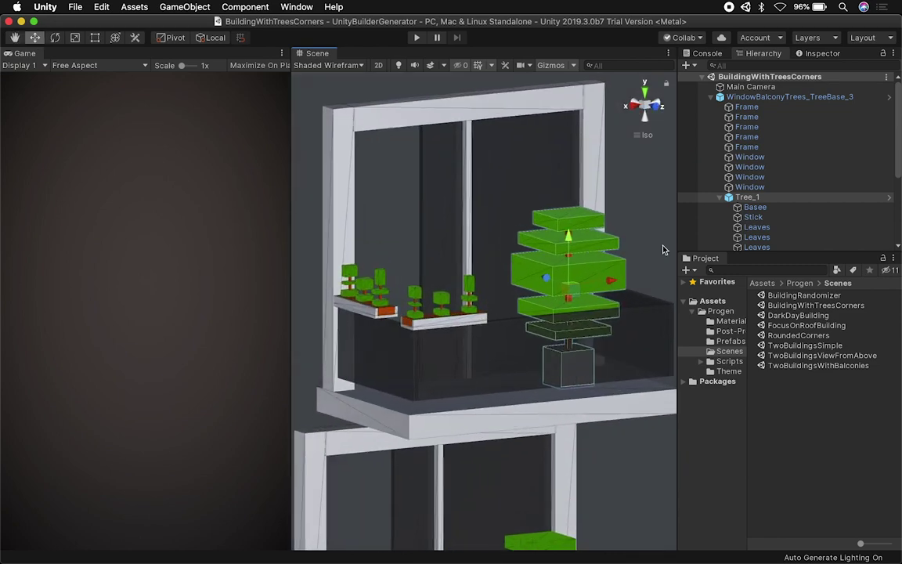
alt+drag(409, 298, 473, 261)
middle_drag(552, 265, 493, 266)
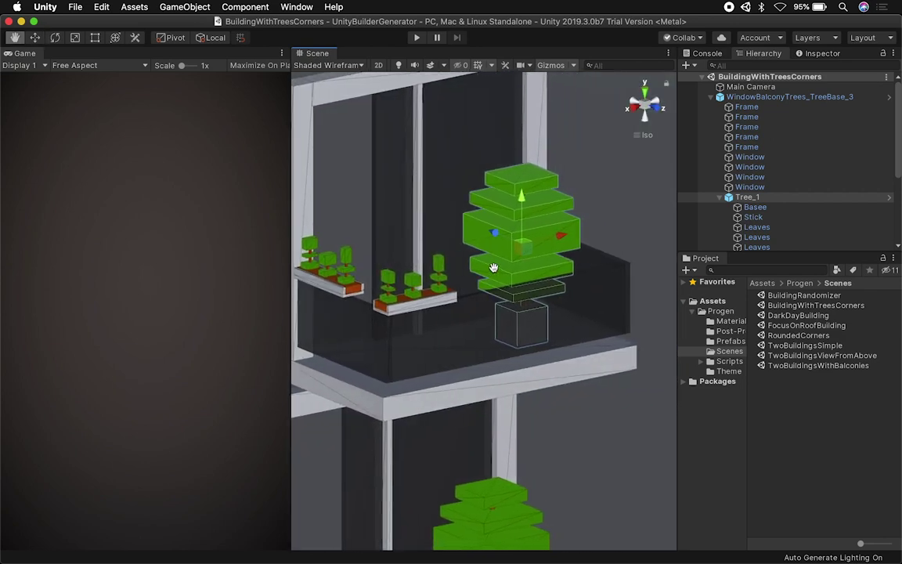
click(576, 220)
click(728, 197)
click(728, 198)
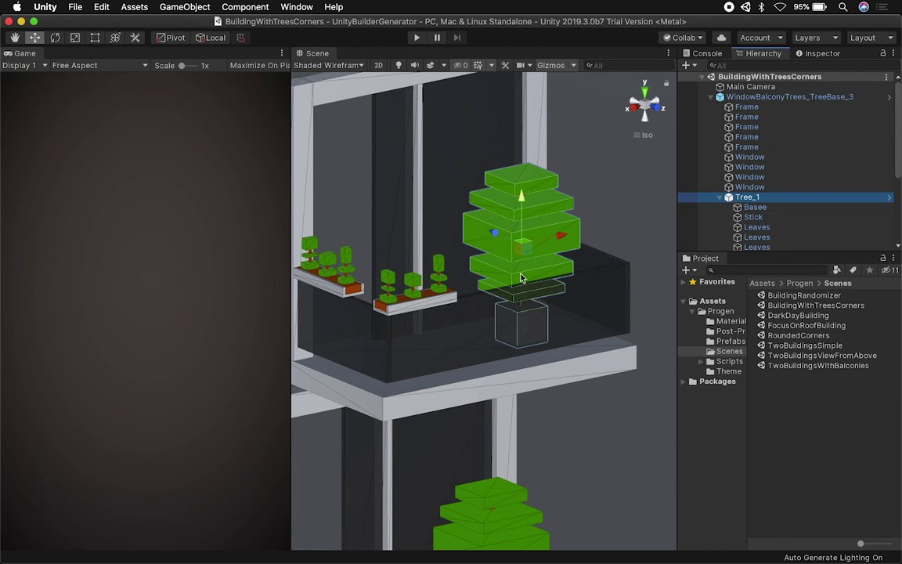
Select the TreesWithBase_2 planter on the front railing of the top balcony and view it up close
click(416, 300)
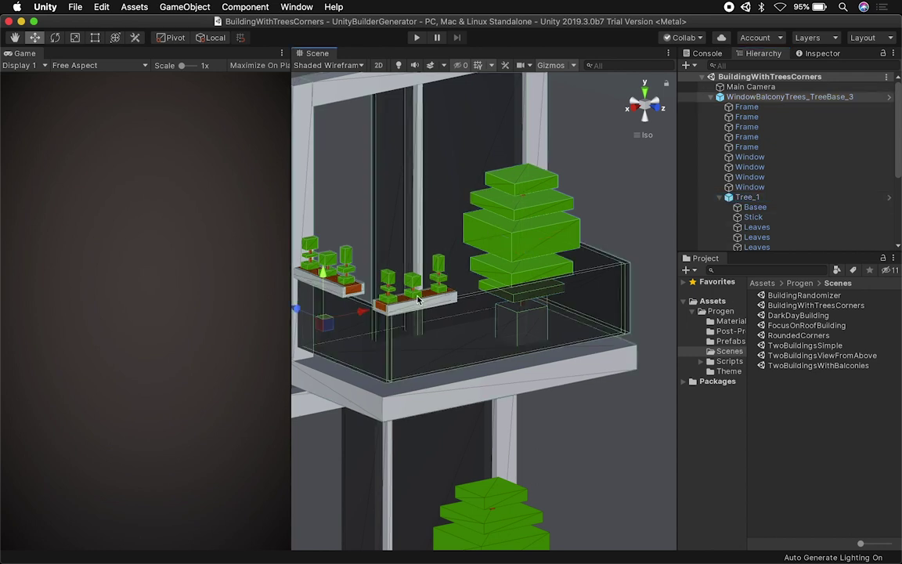
click(415, 300)
click(743, 105)
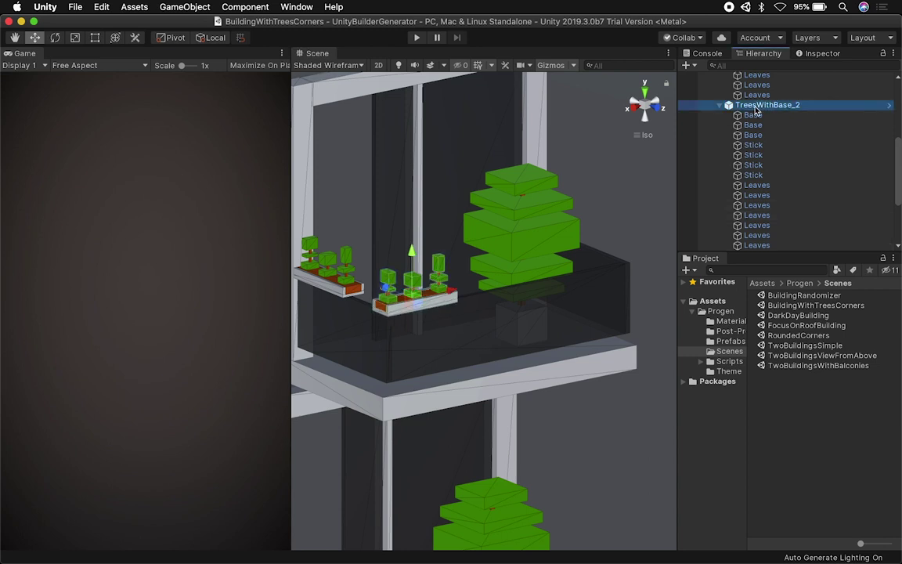
middle_drag(477, 289, 538, 299)
scroll(537, 298, up, 5)
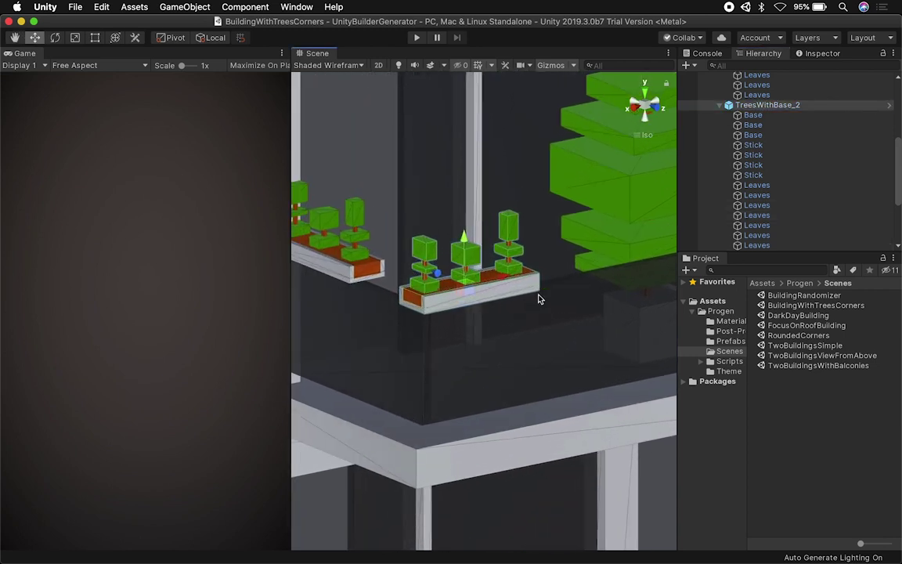
Examine the front planter at the balcony corner and select the upper leaf block of its corner tree
alt+drag(438, 318, 516, 327)
click(526, 319)
alt+drag(570, 309, 554, 316)
click(500, 335)
click(502, 338)
click(509, 285)
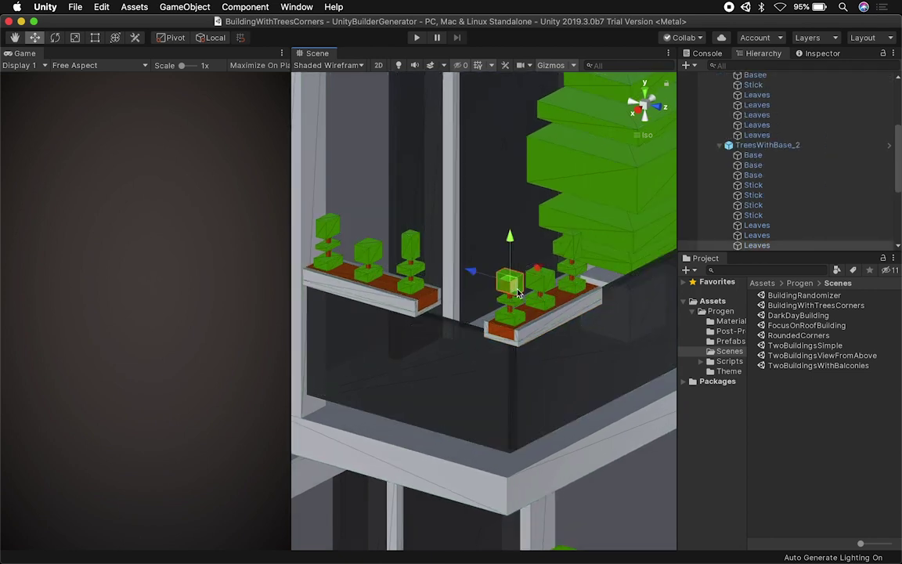
Examine both planters from the other side of the corner, picking a leaf block in the side planter
alt+drag(566, 318, 469, 185)
click(552, 119)
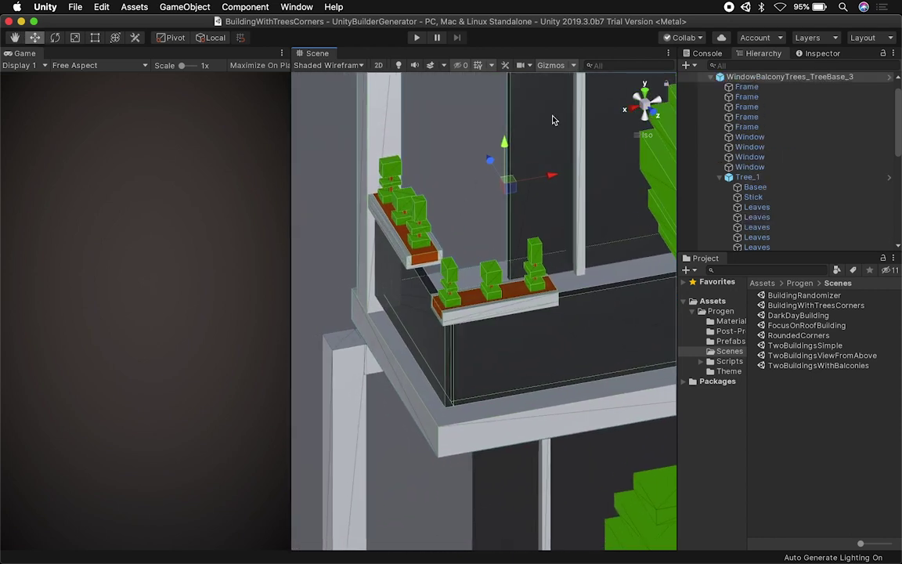
scroll(553, 120, down, 2)
click(405, 224)
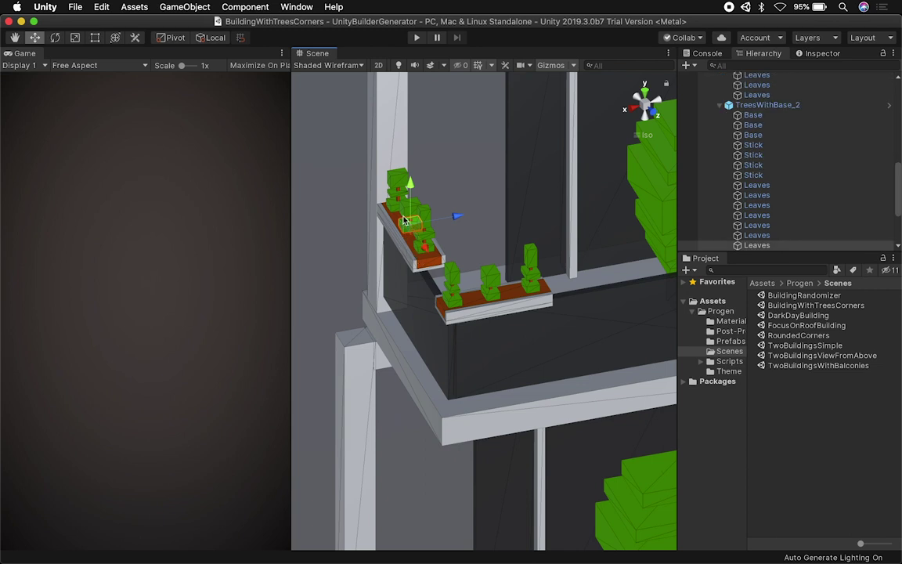
click(465, 281)
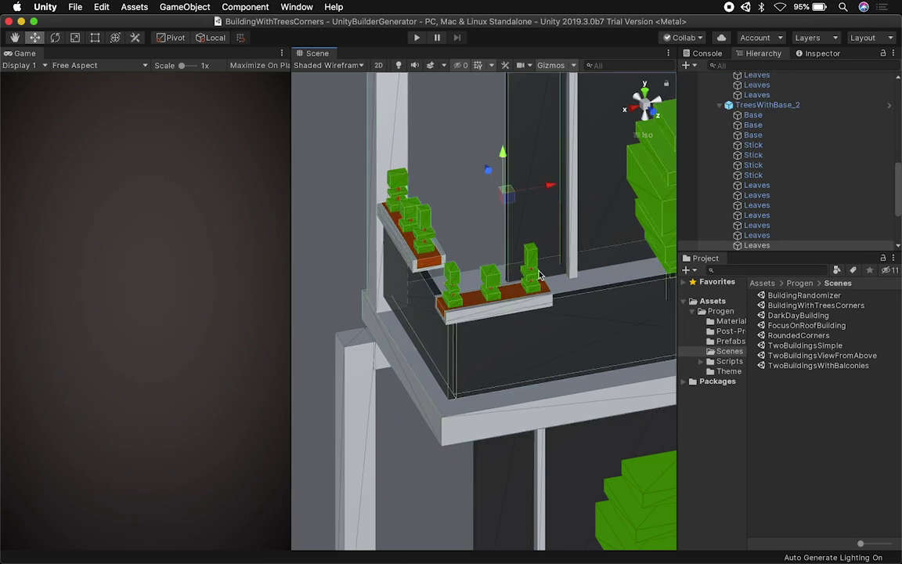
Collapse Tree_1, select the front TreesWithBase_2 planter and frame it for inspection
click(719, 177)
click(748, 188)
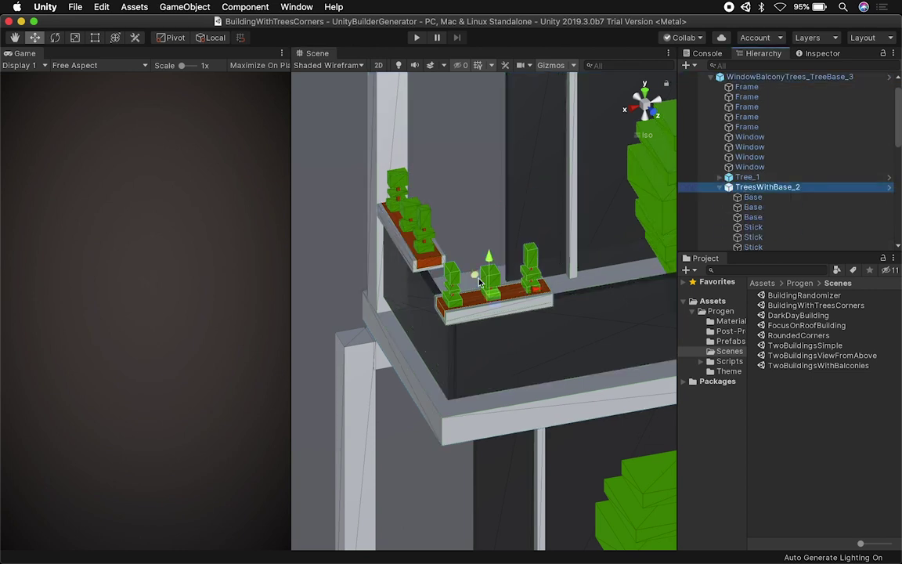
key(f)
alt+drag(492, 297, 590, 275)
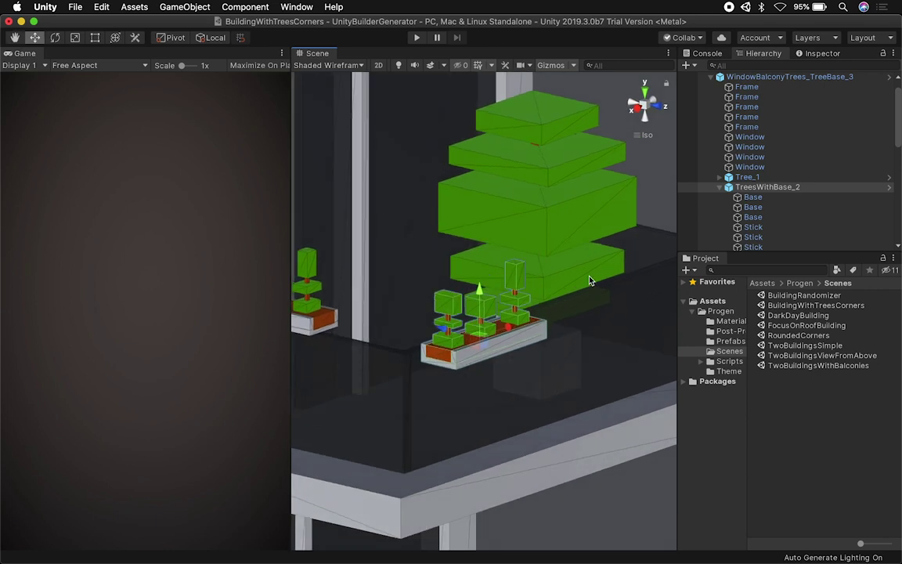
Undo the last two selection changes and bring both corner planters back into view
key(super+z)
key(super+z)
middle_drag(471, 326, 540, 302)
alt+drag(540, 302, 513, 314)
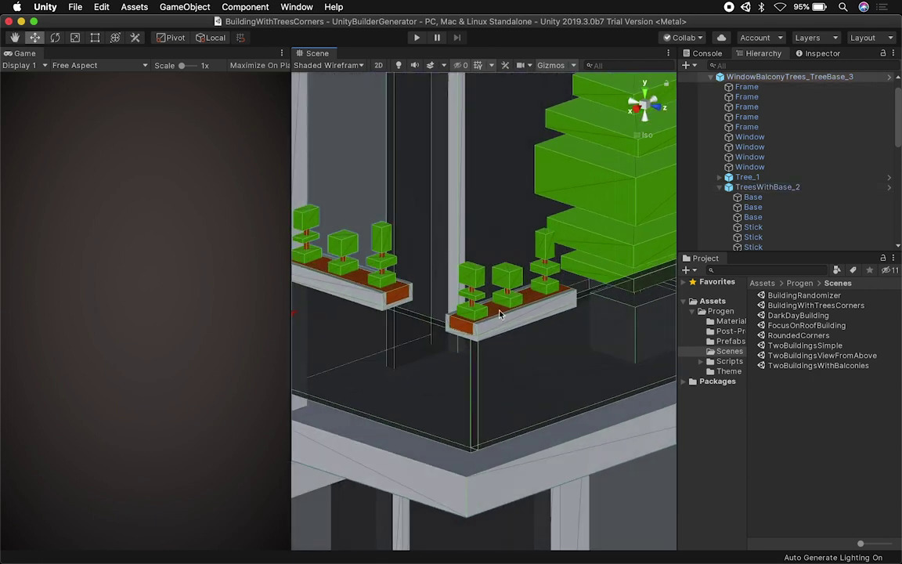
Collapse the front planter's hierarchy, select the second TreesWithBase_2 on the side railing and examine it from both sides
click(517, 284)
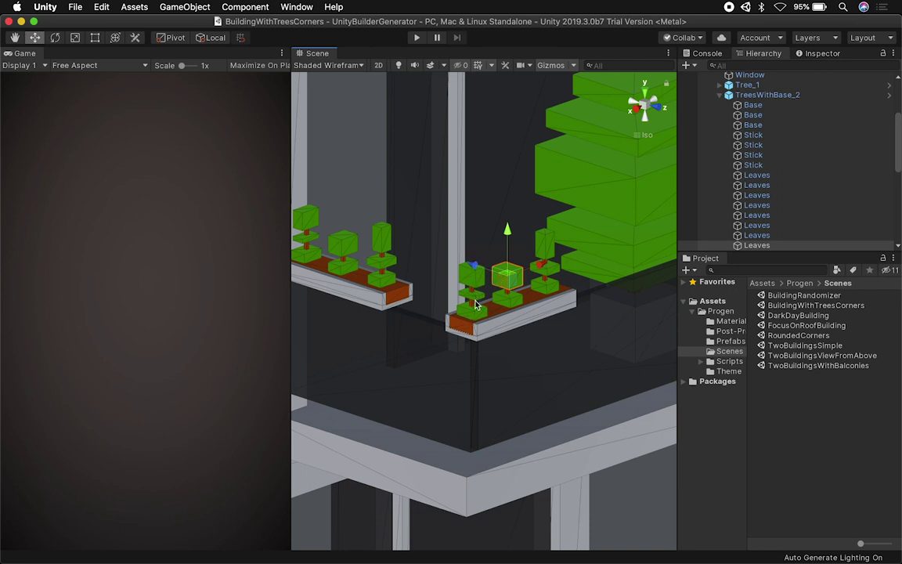
click(719, 95)
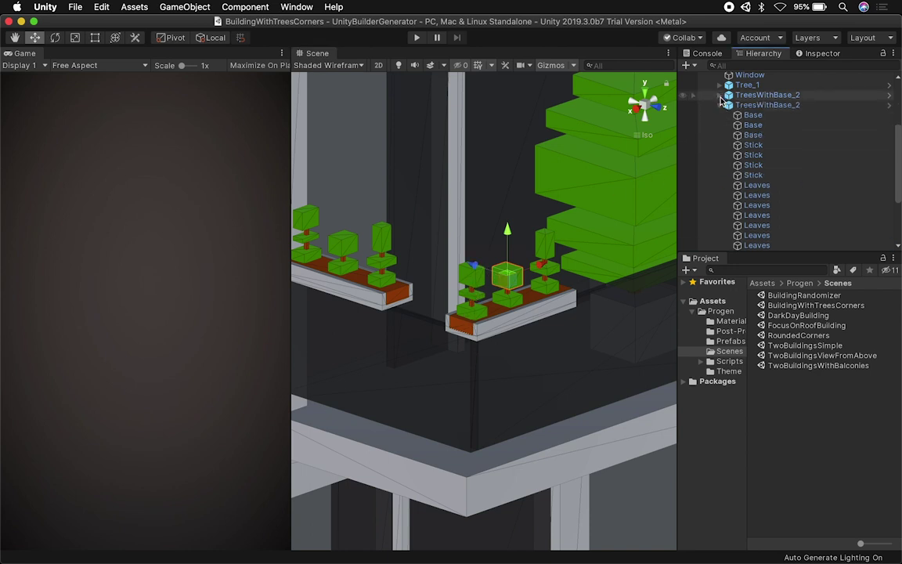
click(737, 107)
middle_drag(426, 257, 528, 254)
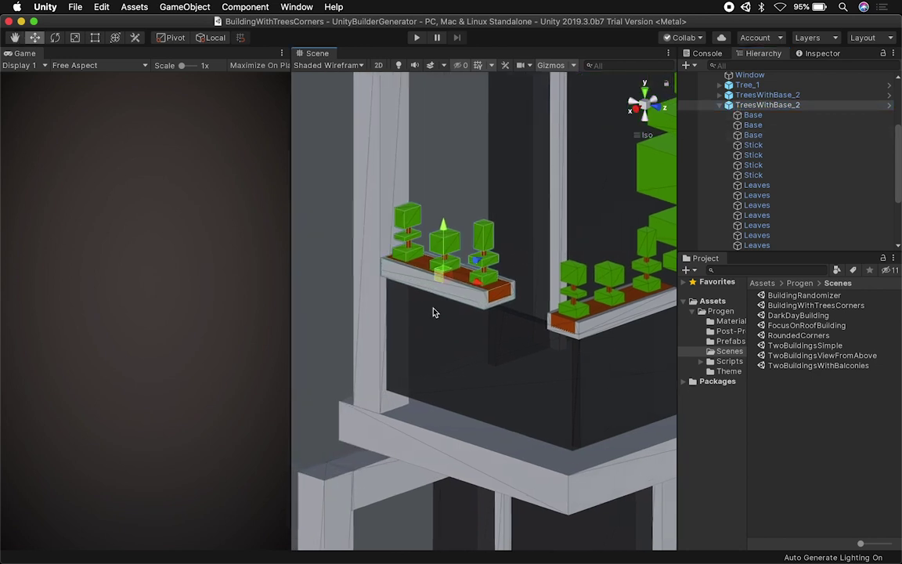
alt+drag(557, 249, 425, 288)
middle_drag(570, 242, 426, 262)
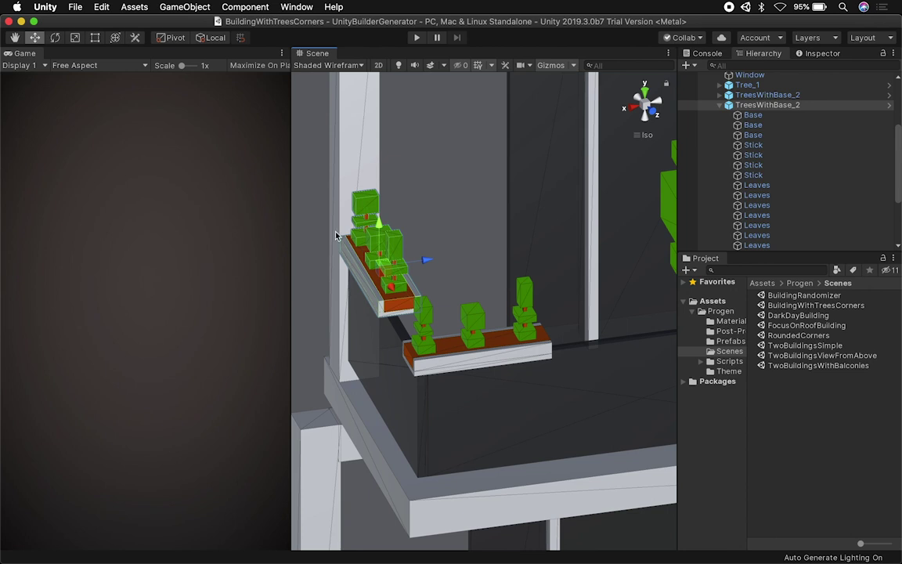
Examine the second balcony window from the top with its single front planter, selecting WindowBalconyTrees_TreeBase_1
middle_drag(519, 373, 515, 167)
scroll(537, 352, down, 8)
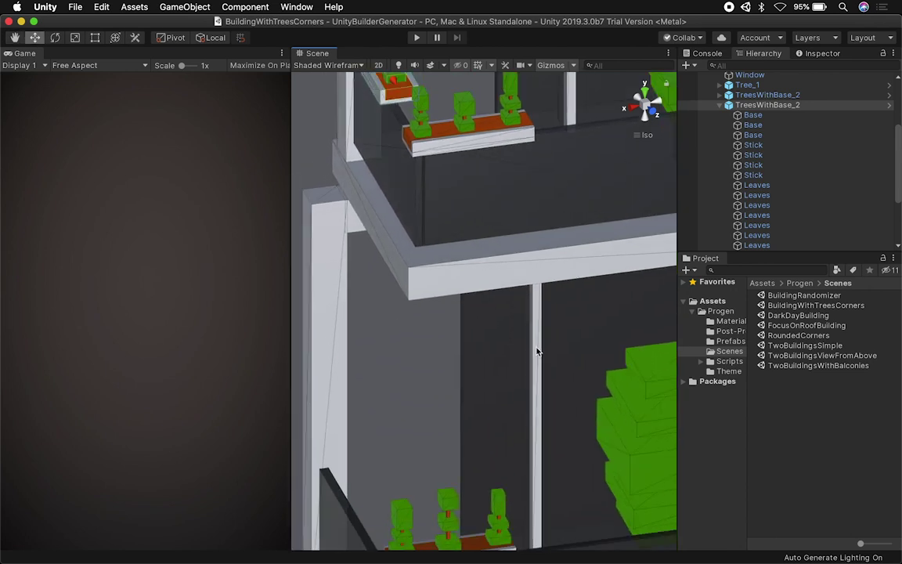
mouse_move(536, 350)
middle_down()
mouse_move(525, 251)
mouse_move(523, 344)
middle_up()
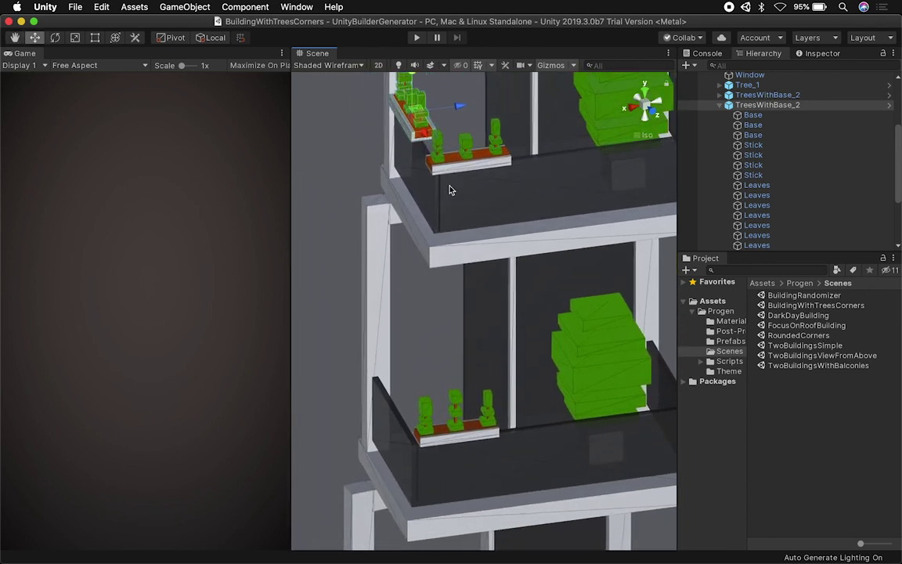
middle_drag(551, 297, 546, 189)
alt+drag(443, 300, 511, 280)
middle_drag(475, 308, 489, 323)
click(509, 288)
middle_drag(509, 288, 584, 276)
scroll(549, 246, up, 5)
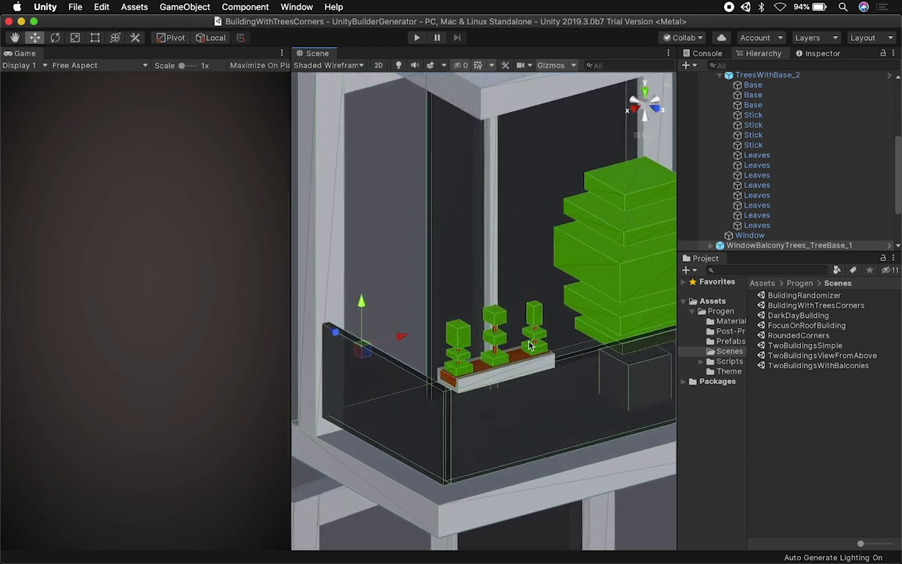
Examine the window without a balcony below it, selecting WindowSimpleWithTree and viewing its sill planter
middle_drag(547, 382, 503, 163)
scroll(513, 303, down, 3)
middle_drag(528, 274, 523, 329)
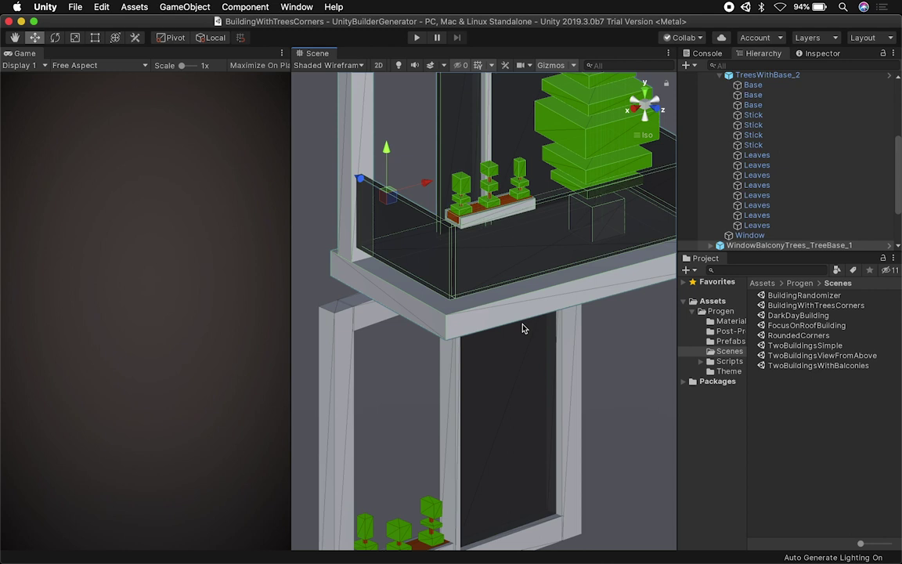
middle_drag(519, 207, 486, 346)
middle_drag(468, 420, 506, 371)
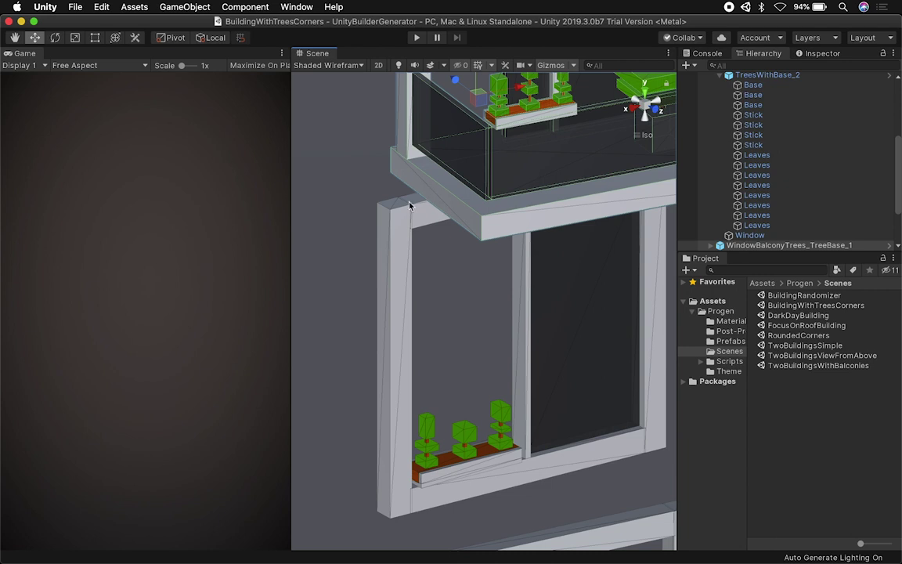
click(399, 224)
middle_drag(507, 286, 512, 162)
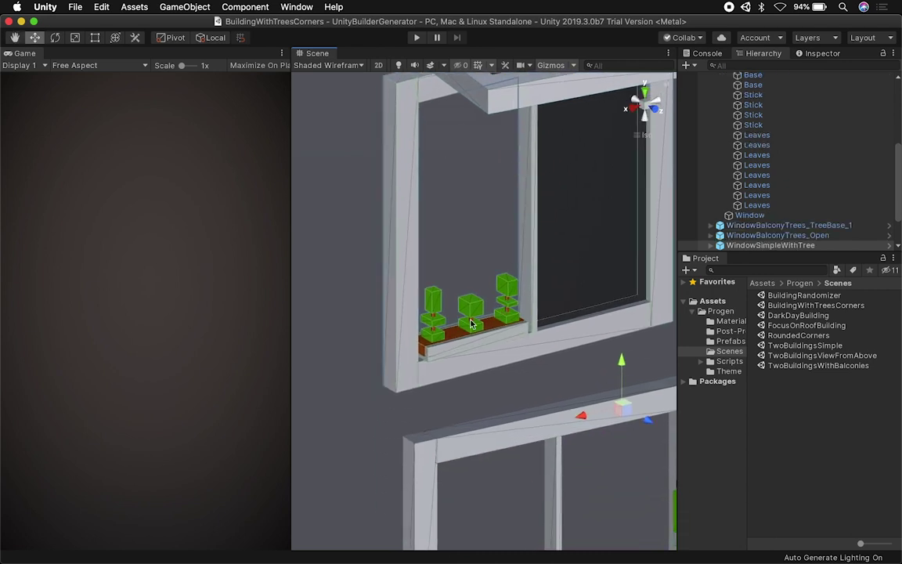
scroll(499, 328, down, 3)
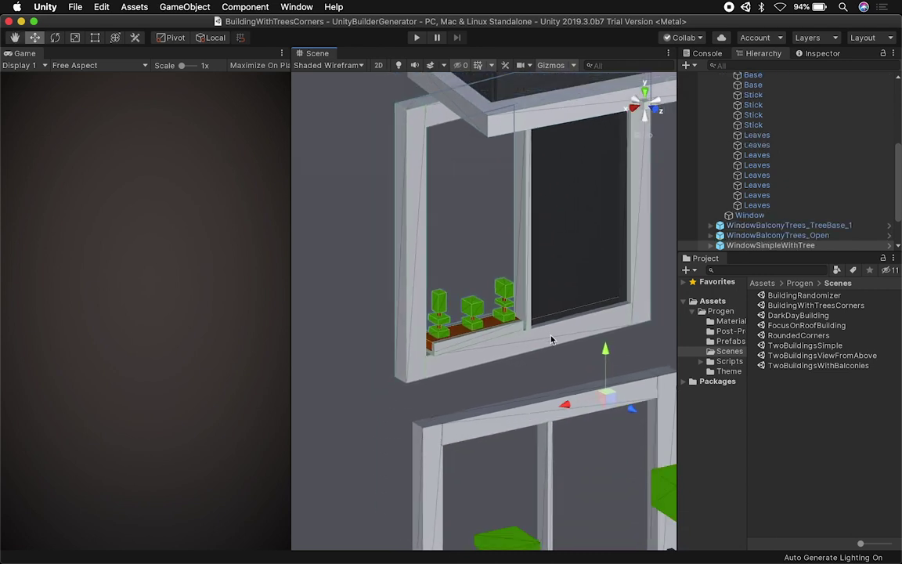
alt+drag(550, 313, 579, 272)
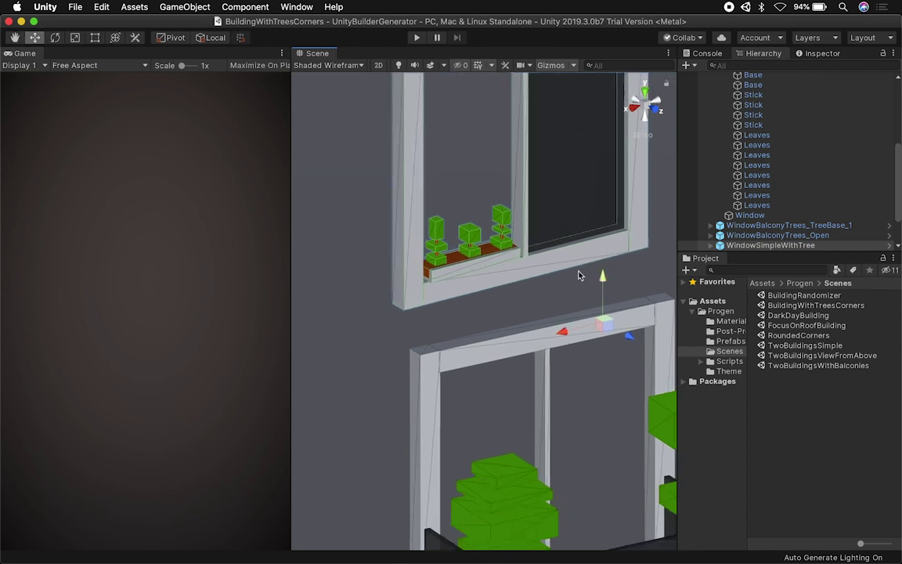
Select the sill planter TreesWithBase_2 of WindowSimpleWithTree and compare it with the planter on the balcony above
click(467, 268)
click(767, 225)
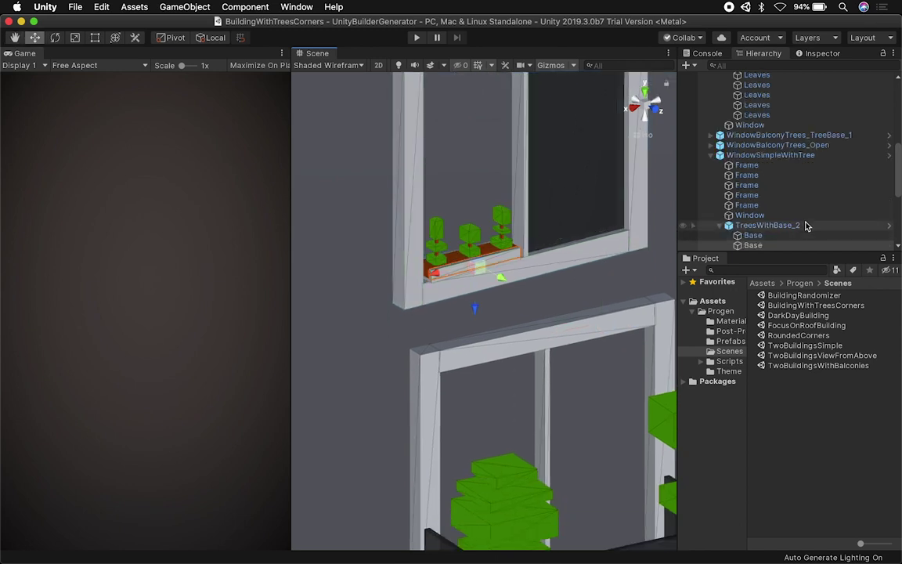
middle_drag(534, 234, 506, 441)
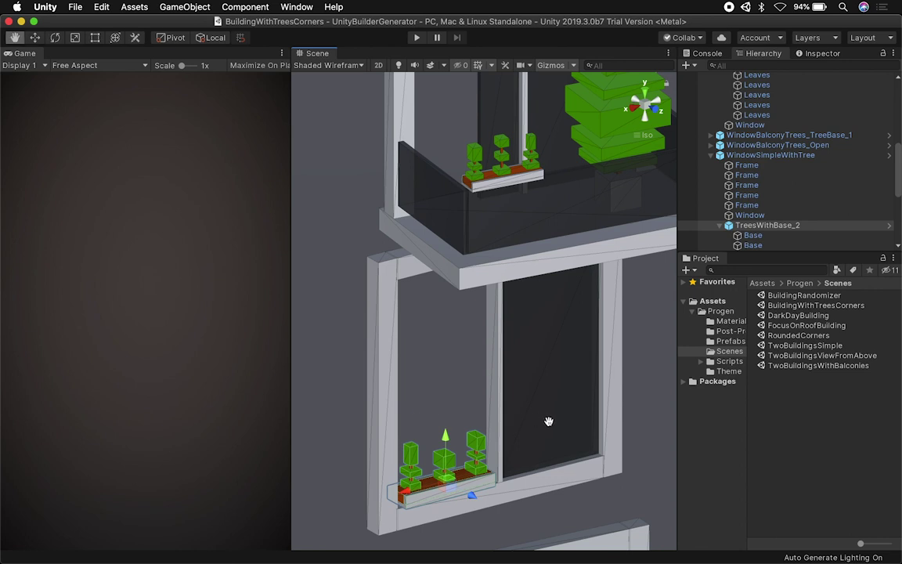
middle_drag(547, 423, 536, 280)
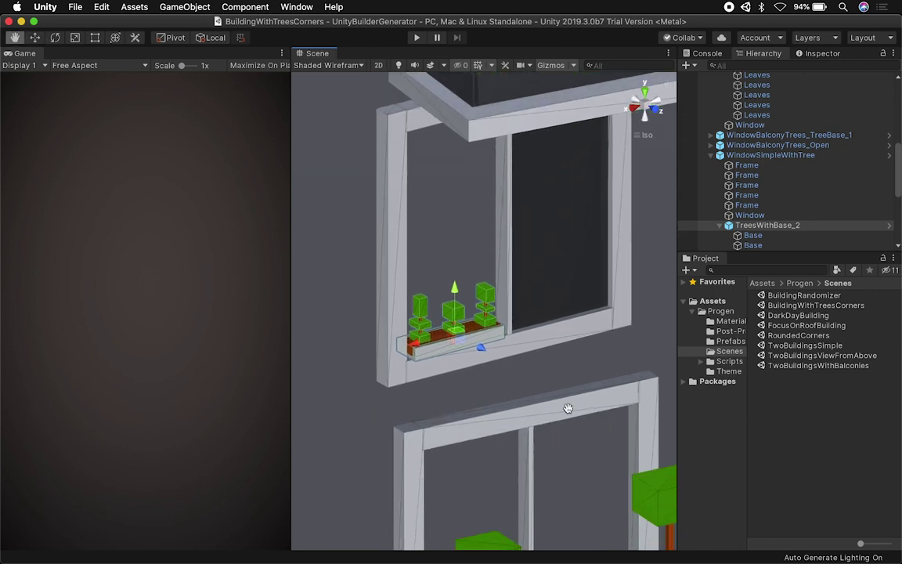
Examine the lowest balcony window with its two trees, selecting WindowBalconyTrees_Open, and view the whole column of prefabs
middle_drag(493, 420, 556, 243)
alt+drag(556, 244, 533, 244)
middle_drag(533, 244, 487, 254)
scroll(487, 254, down, 5)
alt+drag(499, 245, 458, 227)
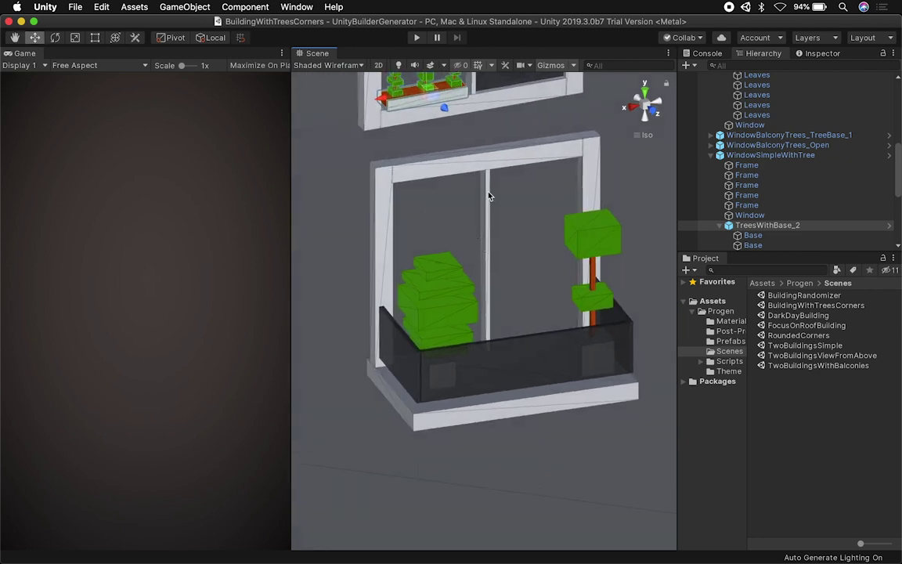
click(426, 305)
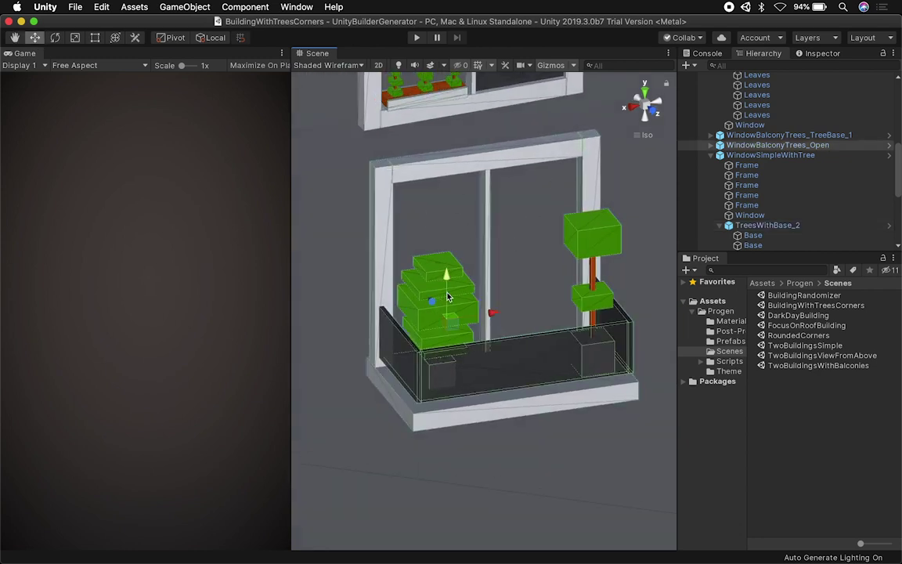
scroll(479, 317, down, 5)
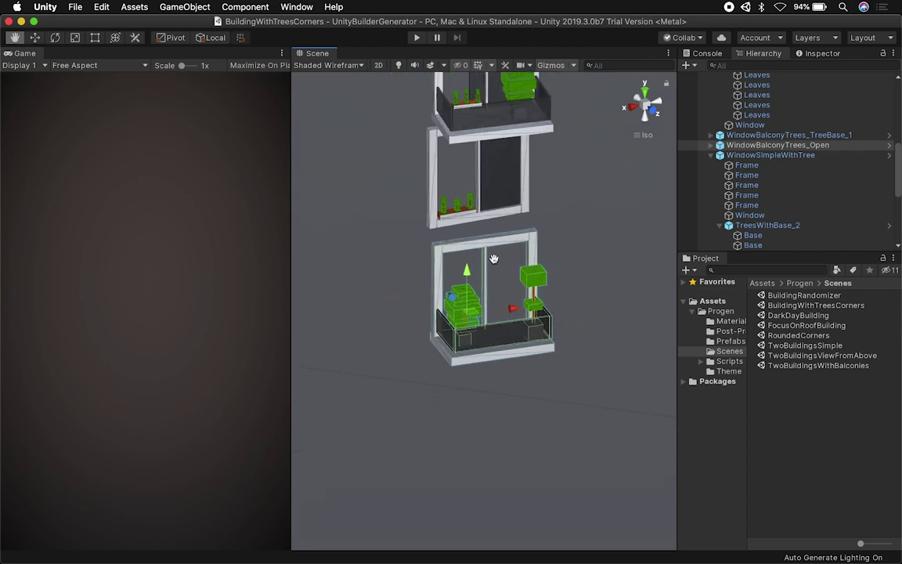
alt+drag(535, 281, 551, 259)
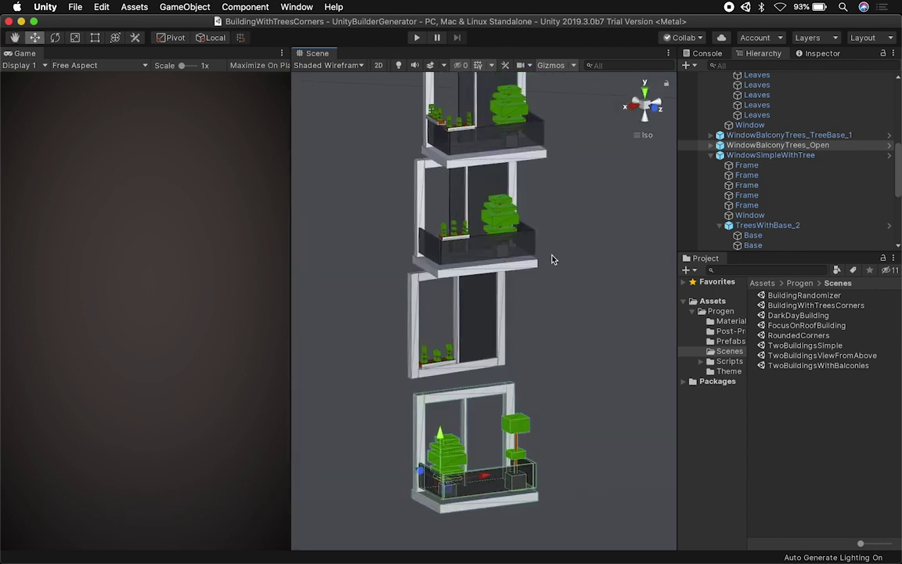
Collapse the expanded window prefabs in the hierarchy and select WindowBalconyTrees_TreeBase_3, bringing the topmost balcony window fully into view
click(775, 144)
scroll(716, 149, up, 5)
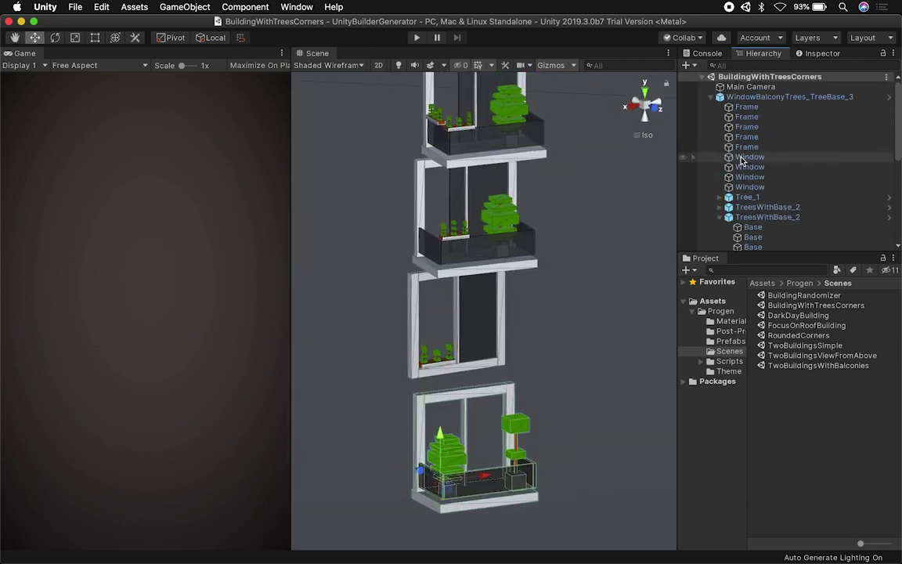
click(710, 97)
click(710, 126)
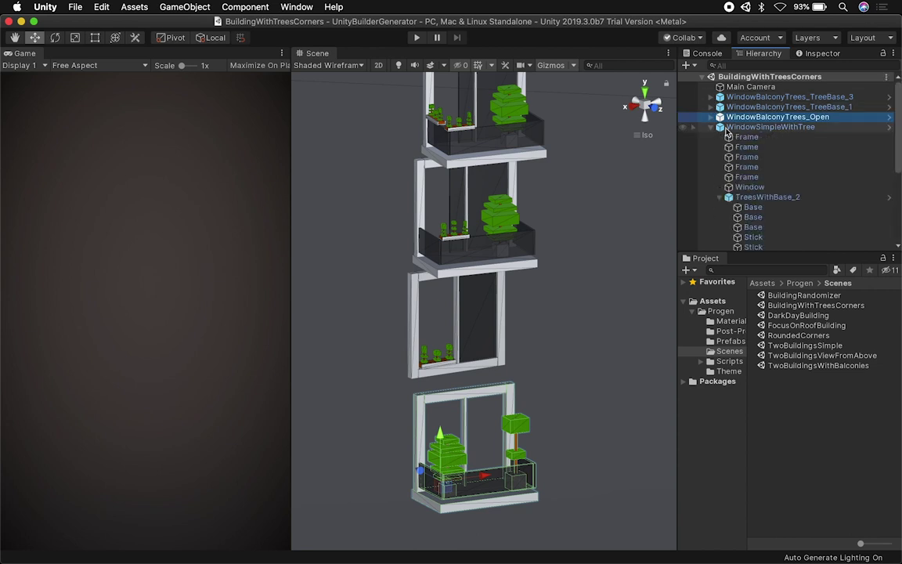
click(711, 127)
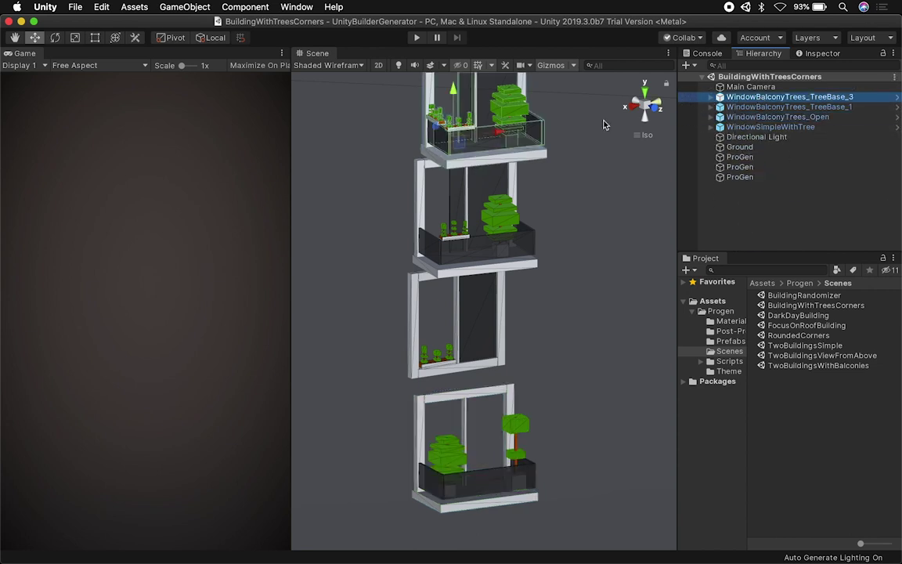
middle_drag(546, 139, 547, 198)
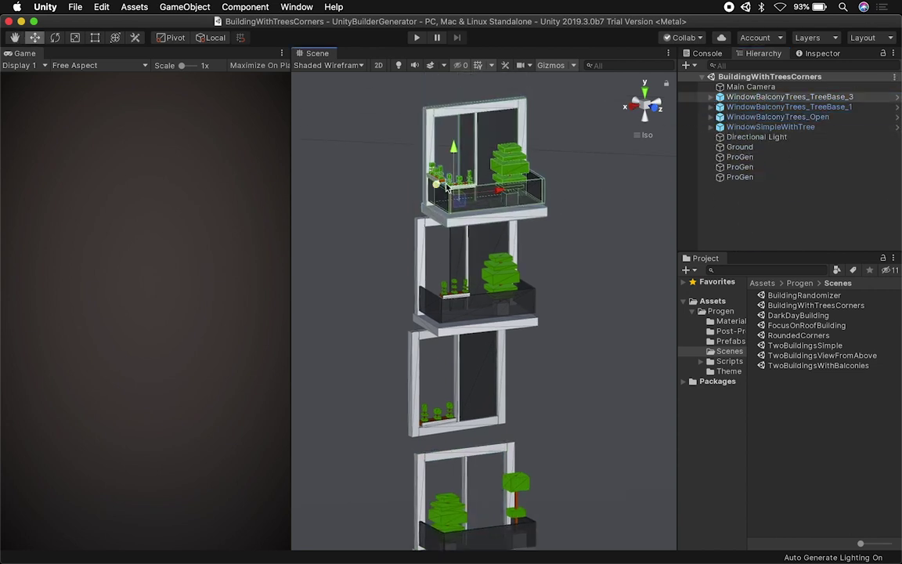
Duplicate WindowBalconyTrees_TreeBase_3 as WindowBalconyTrees_TreeBase_4 directly below Main Camera in the hierarchy and unpack the copy completely
key(super+d)
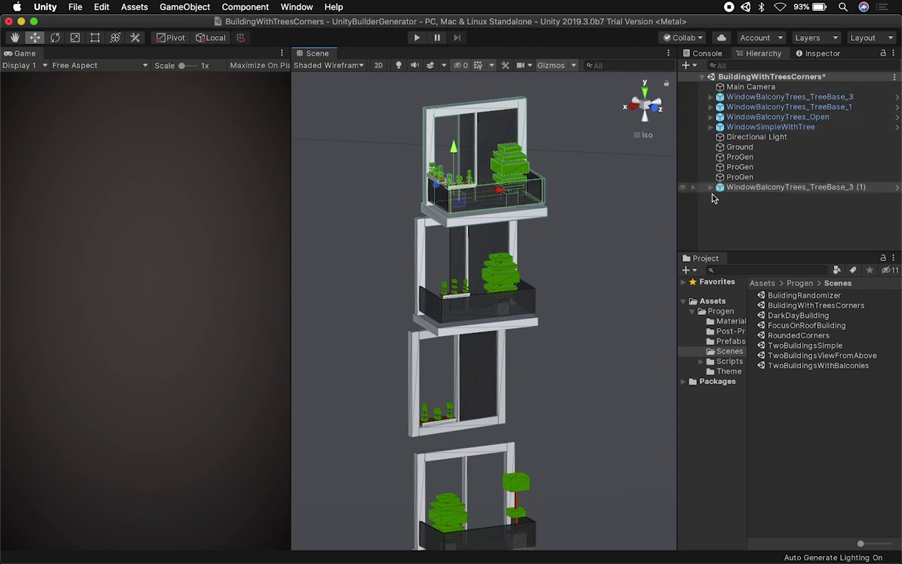
drag(704, 187, 746, 97)
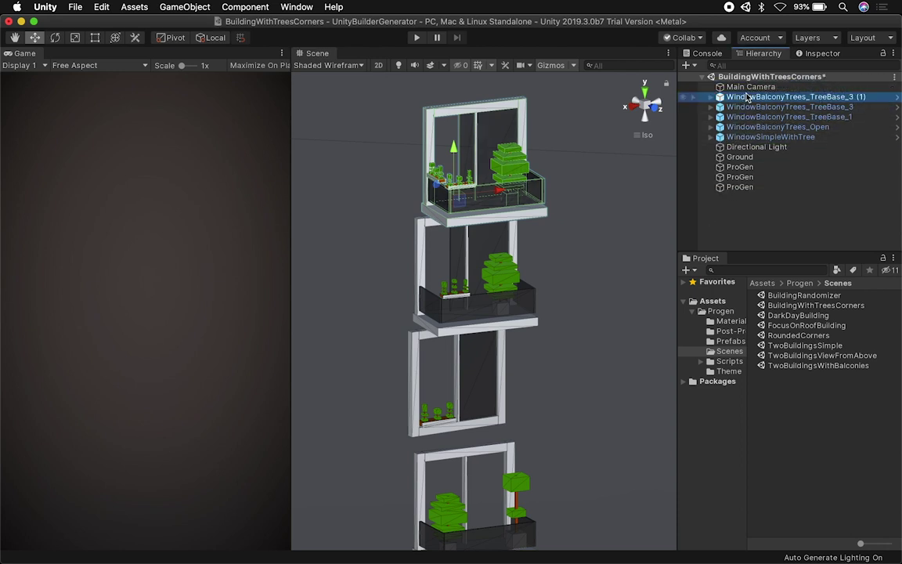
click(820, 97)
click(850, 97)
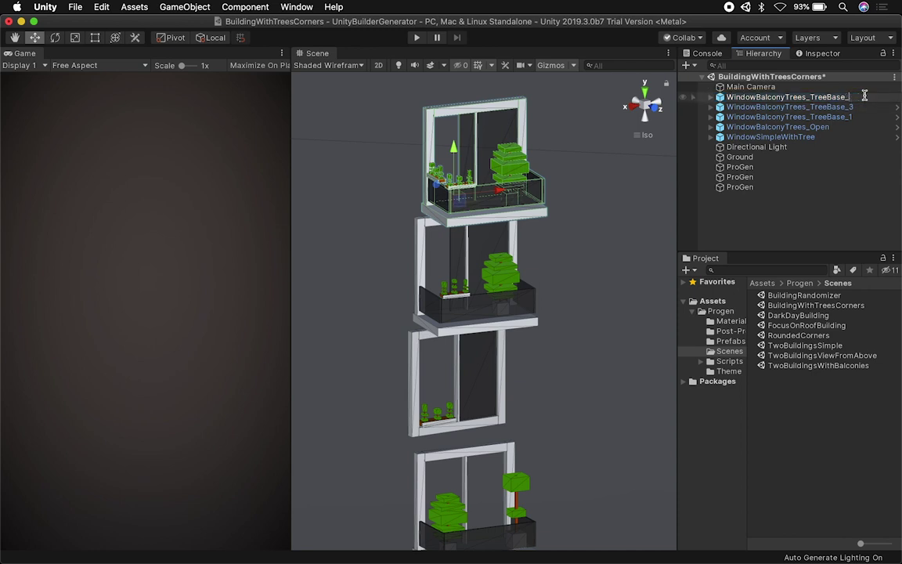
right_click(823, 97)
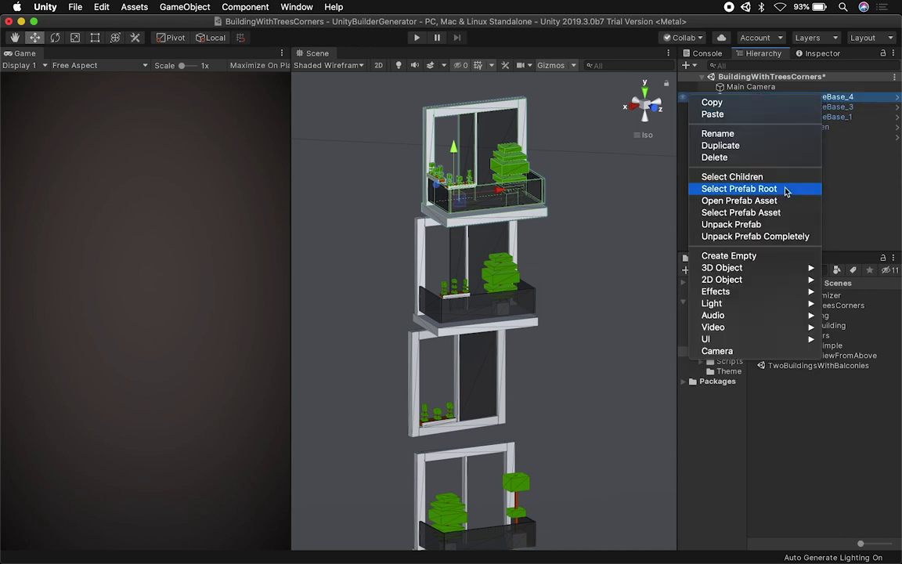
click(753, 230)
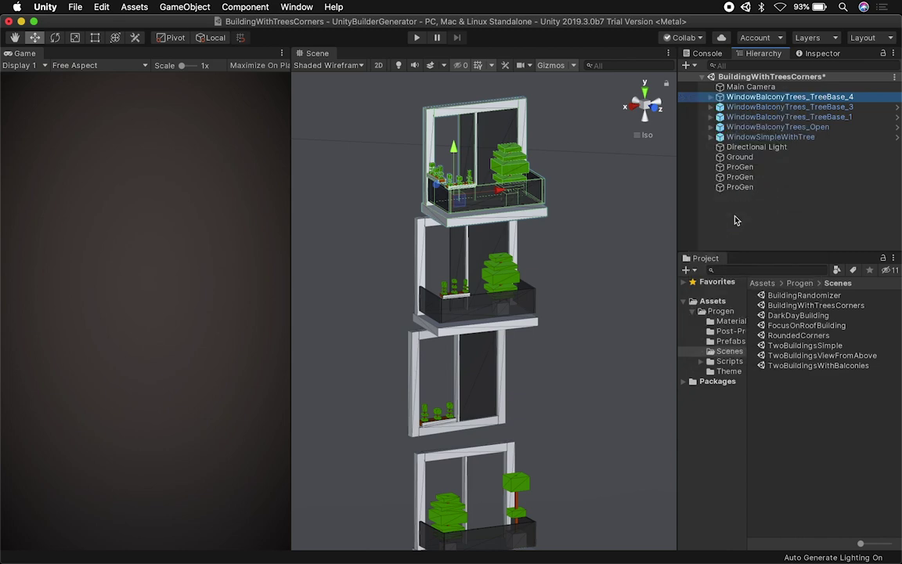
Switch the scene camera to perspective and widen the Scene view around the topmost balcony window
mouse_move(571, 201)
middle_down()
mouse_move(572, 270)
mouse_move(556, 211)
middle_up()
scroll(572, 270, up, 10)
alt+drag(556, 212, 440, 225)
click(648, 137)
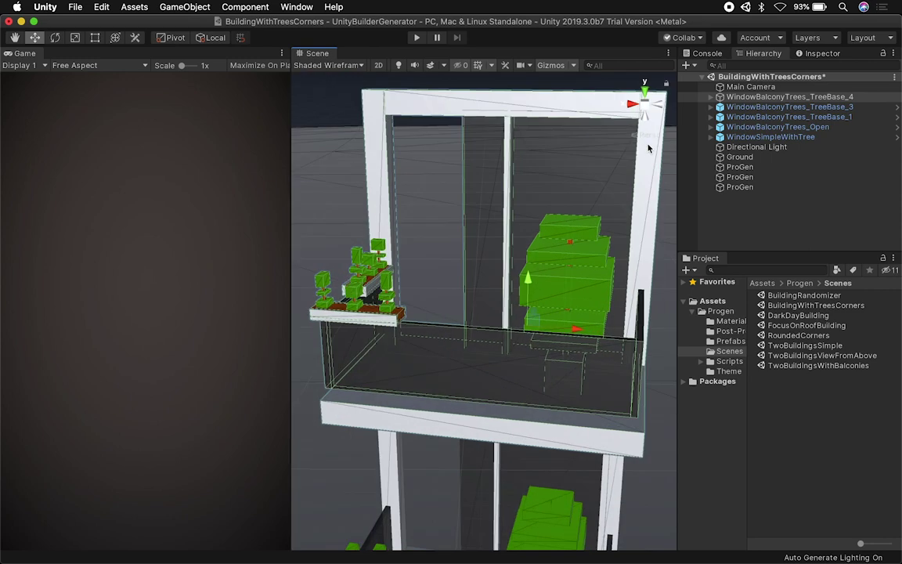
scroll(489, 321, down, 10)
scroll(489, 321, up, 4)
scroll(487, 322, up, 4)
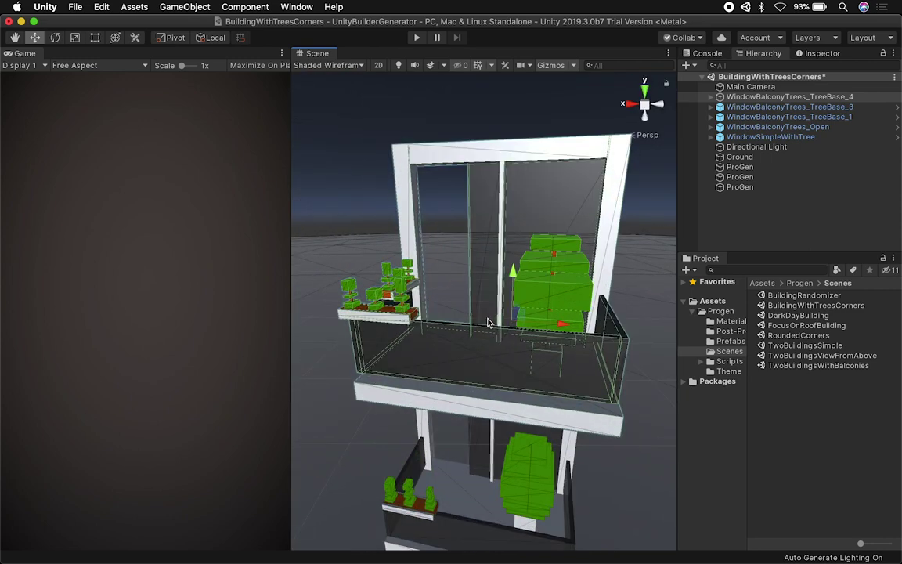
drag(290, 268, 172, 261)
alt+drag(374, 235, 383, 302)
middle_drag(404, 293, 420, 289)
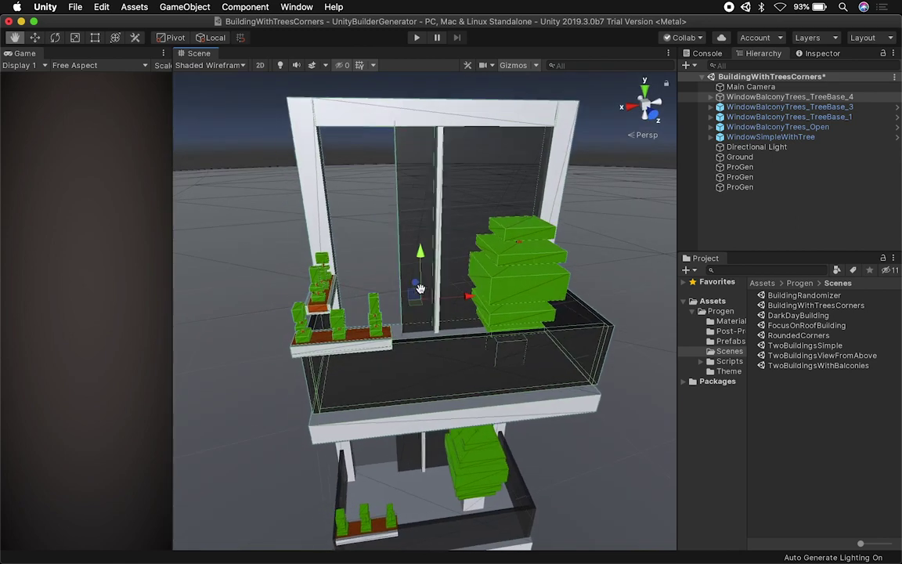
Delete the large Tree_1 from the unpacked WindowBalconyTrees_TreeBase_4 copy
click(531, 278)
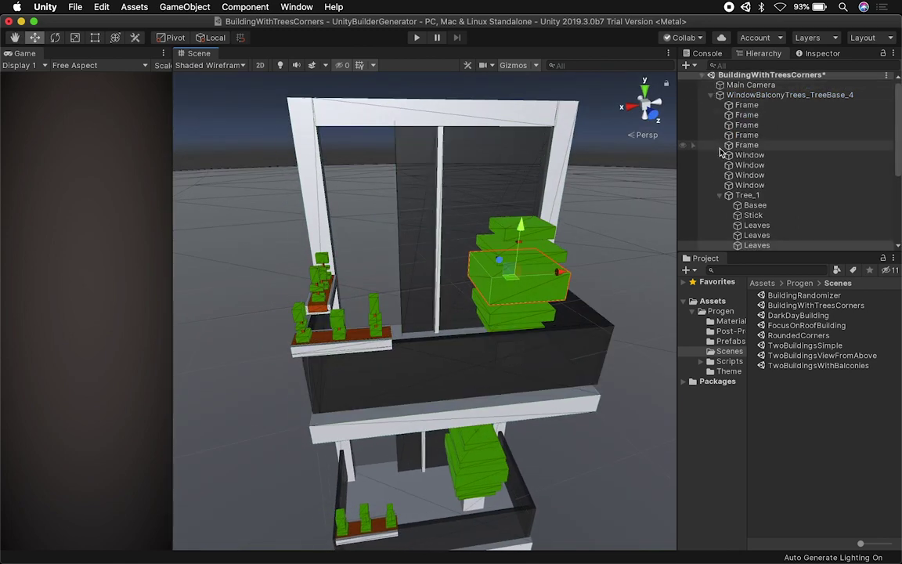
click(737, 195)
key(super+BackSpace)
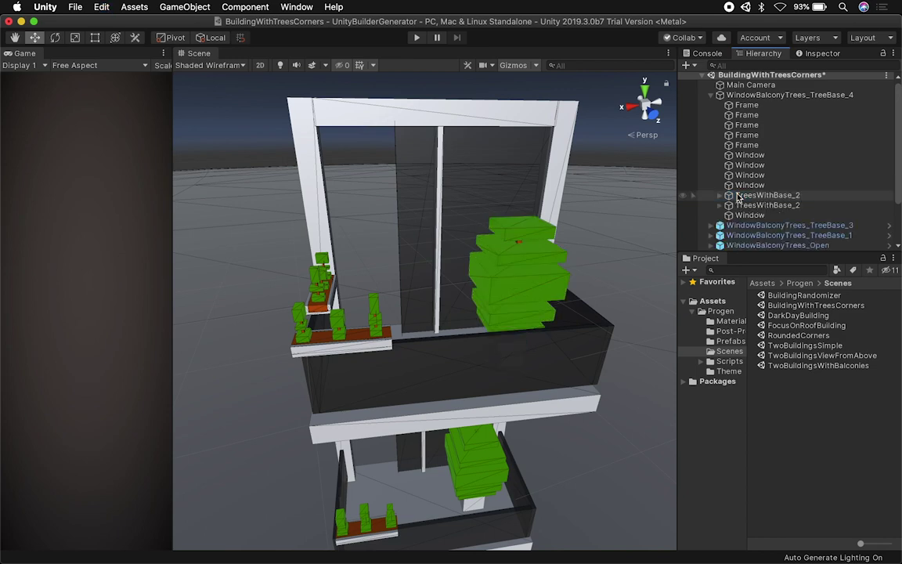
Delete the whole completely unpacked WindowBalconyTrees_TreeBase_4 object from the scene
click(738, 195)
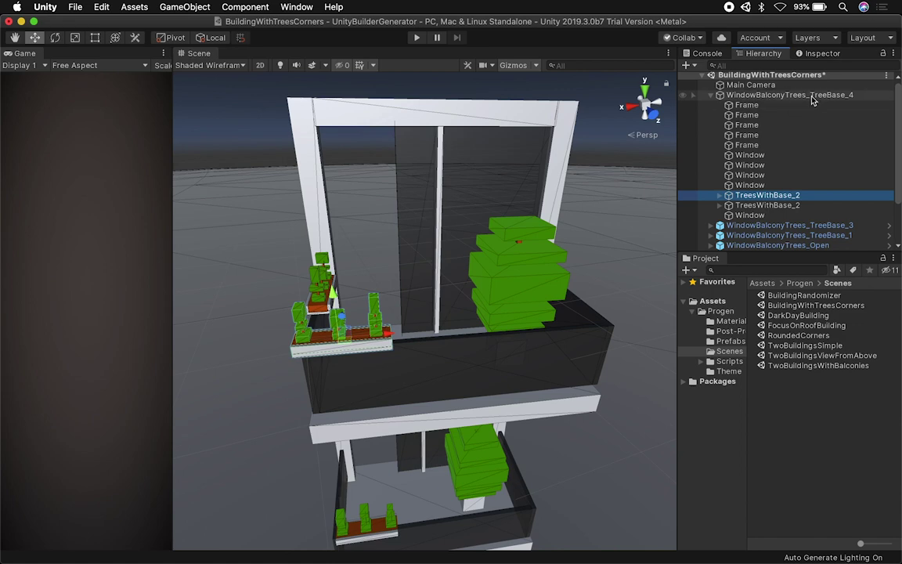
click(764, 95)
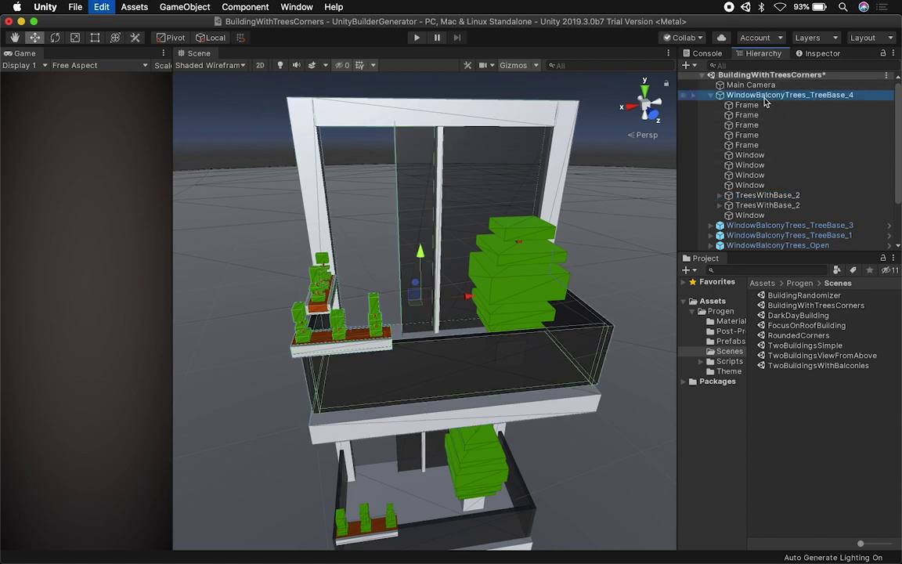
key(super+BackSpace)
Duplicate WindowBalconyTrees_TreeBase_3, place the copy directly below Main Camera in the hierarchy and rename it WindowBalconyTrees_TreeBase_4
click(758, 97)
click(710, 97)
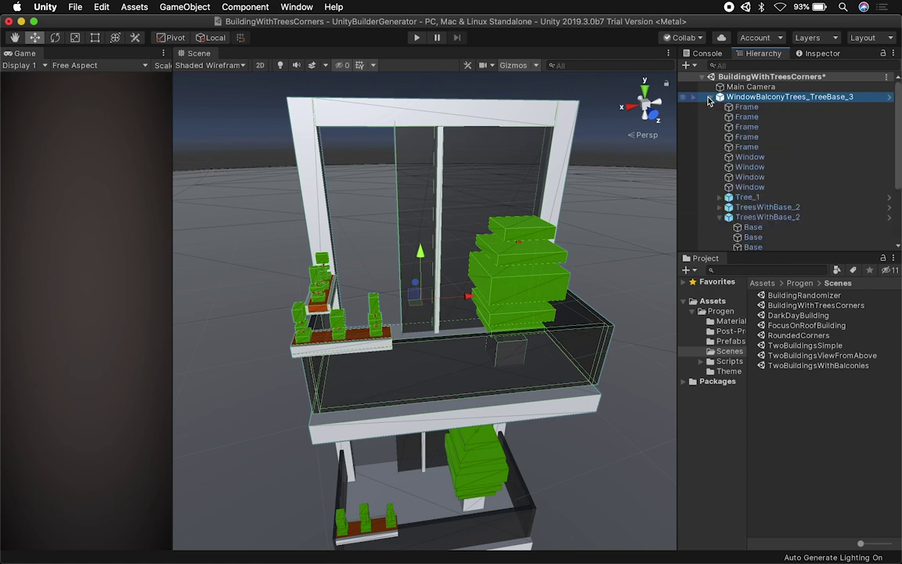
click(709, 99)
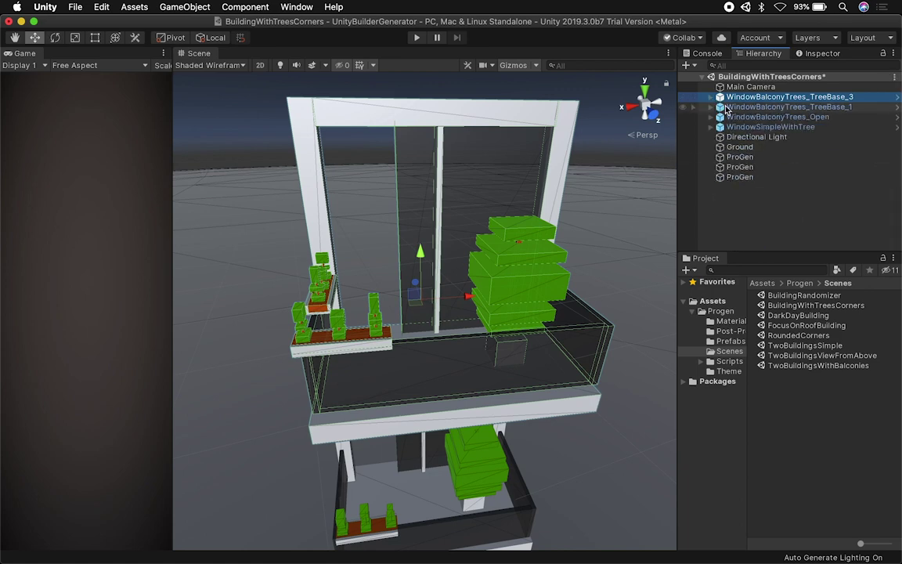
key(super+d)
drag(752, 185, 744, 91)
click(826, 95)
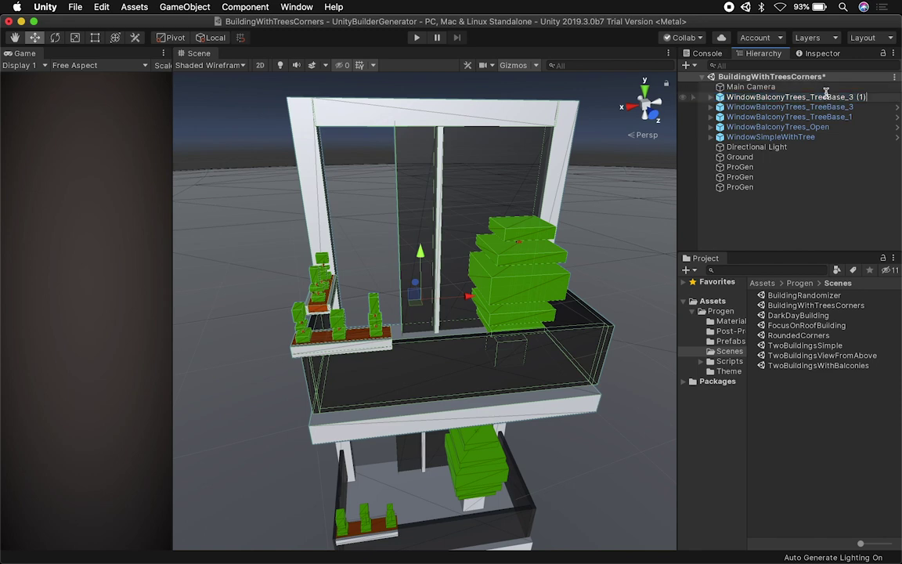
text(4)
key(Return)
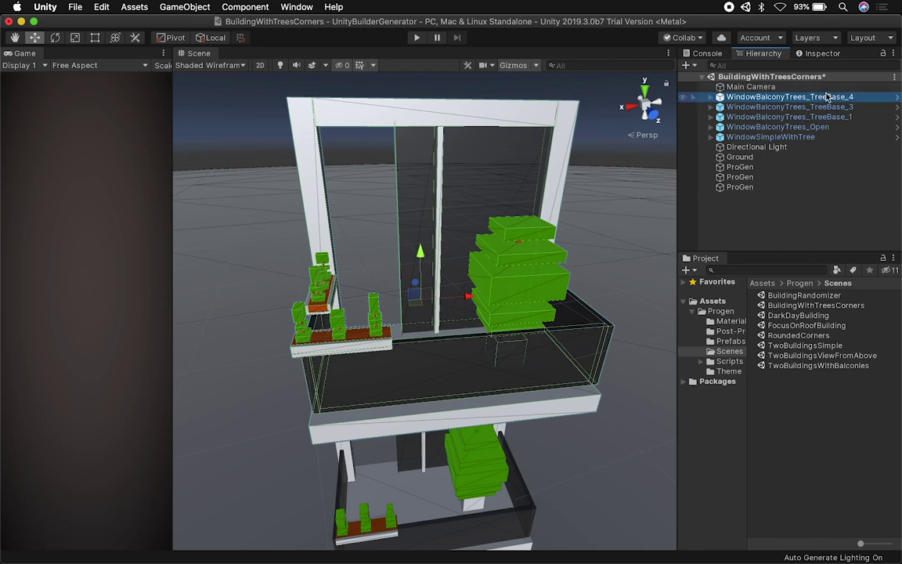
Unpack only the outer prefab of WindowBalconyTrees_TreeBase_4, keeping its nested prefabs, and expand its child objects
right_click(695, 97)
click(728, 225)
click(709, 98)
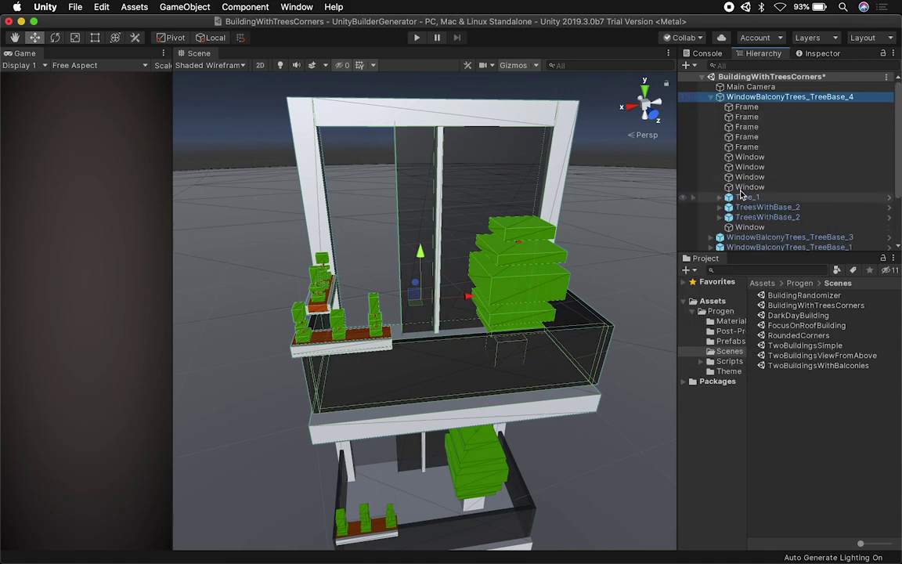
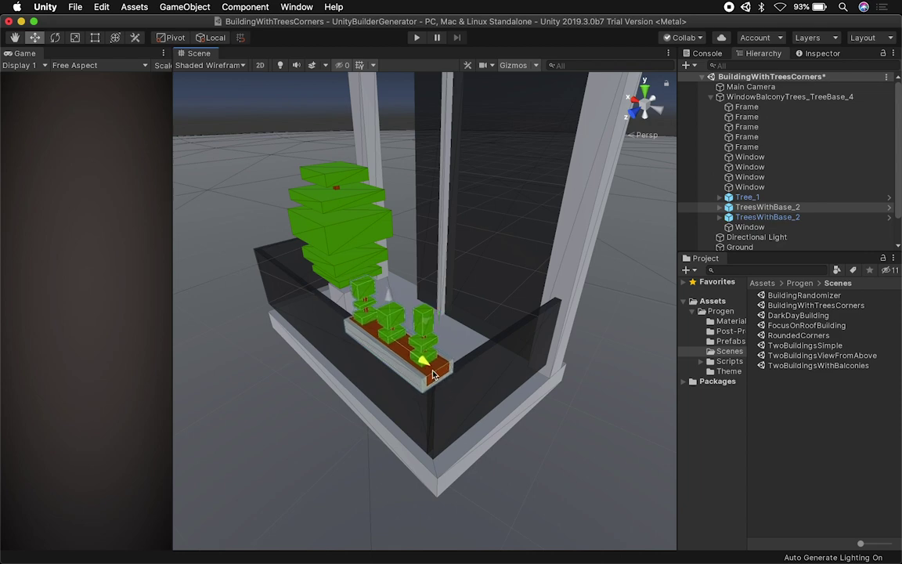
Move the side TreesWithBase_2 planter to the opposite side railing so it meets the front planter at the corner
alt+drag(344, 343, 530, 391)
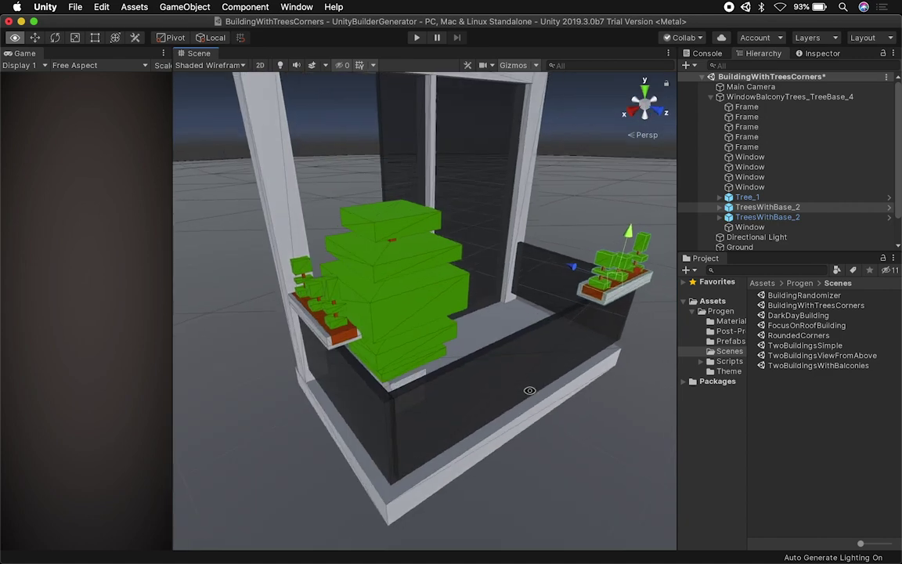
click(753, 218)
alt+middle_drag(457, 306, 415, 345)
drag(297, 334, 367, 314)
key(f)
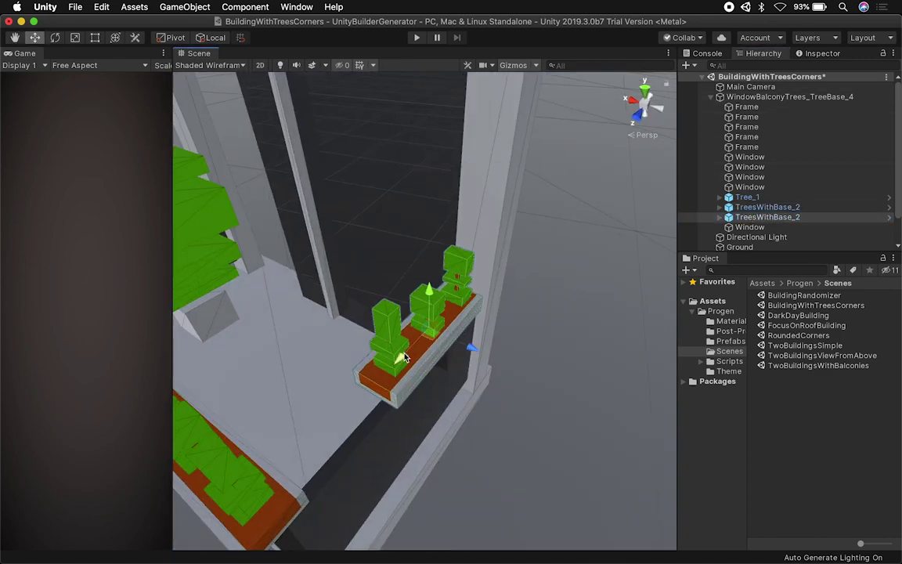
alt+drag(438, 305, 474, 267)
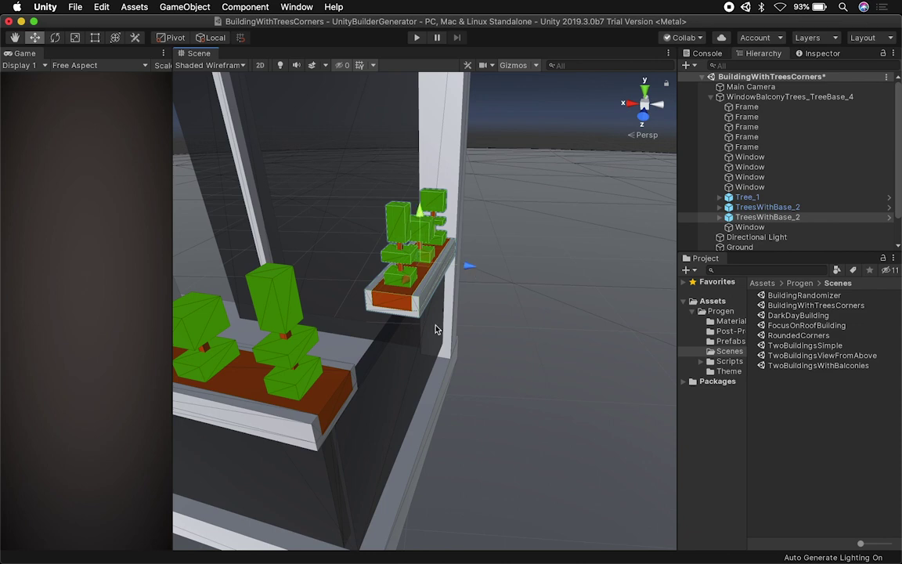
alt+drag(424, 298, 546, 305)
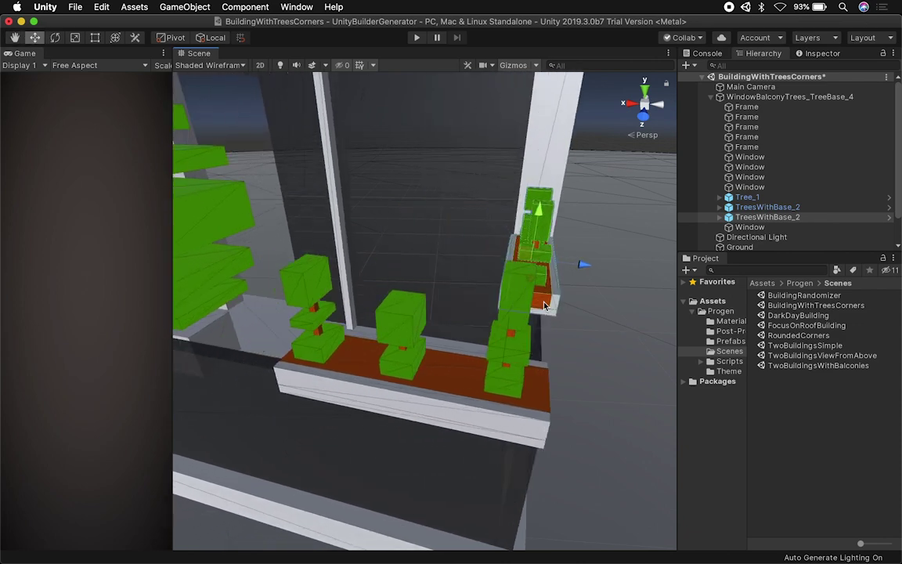
scroll(546, 305, down, 4)
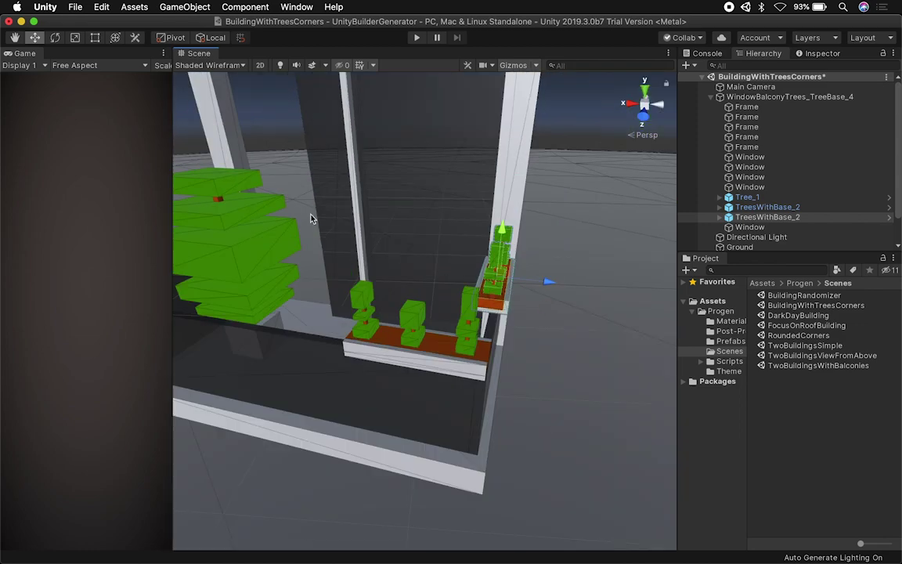
Select the partly open sliding Window pane and fit it with the Rect tool over the opening behind the large tree
click(310, 219)
scroll(352, 214, down, 5)
key(t)
drag(356, 216, 452, 254)
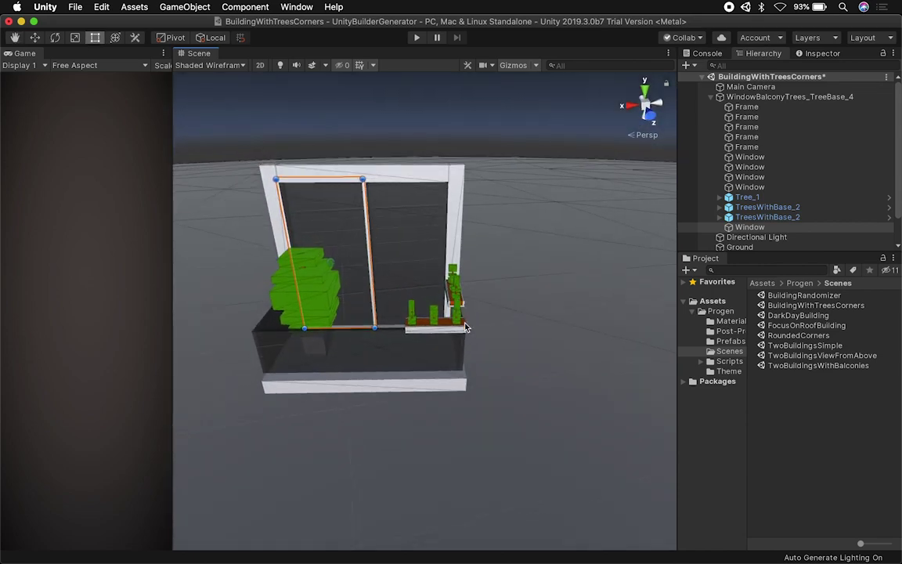
Duplicate the front TreesWithBase_2 planter twice and place the copies along the balcony's front railing to form a row of three
click(465, 323)
key(w)
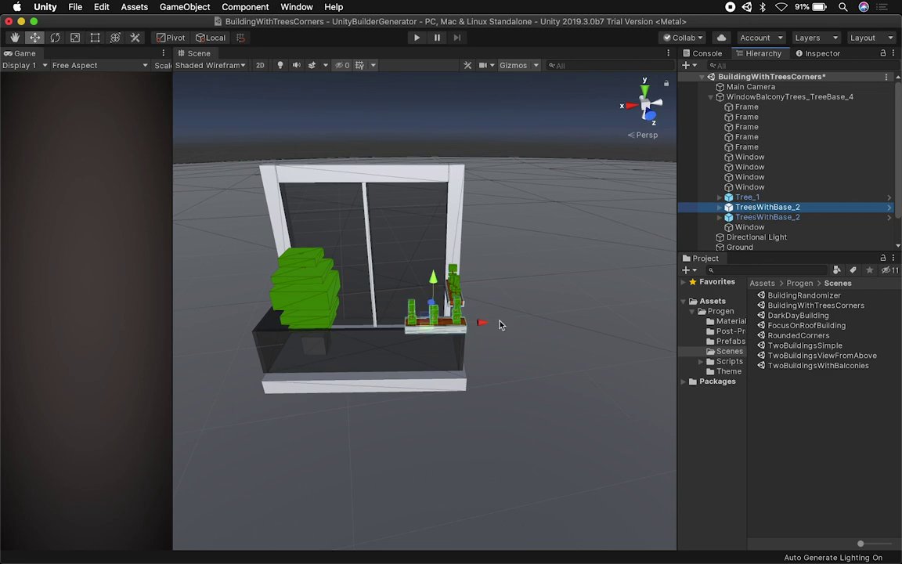
key(super+d)
drag(481, 325, 335, 328)
key(f)
alt+drag(405, 366, 482, 367)
key(super+d)
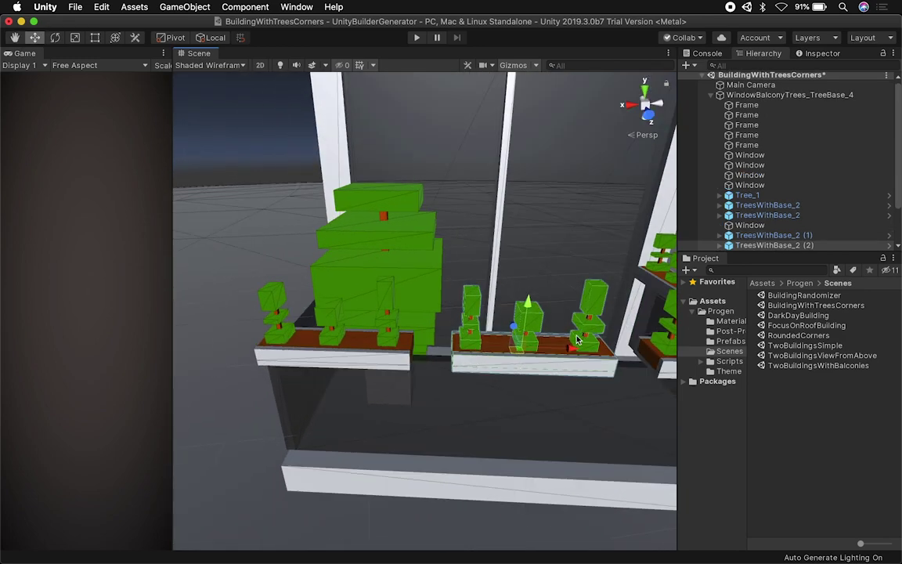
drag(571, 348, 573, 348)
Duplicate the large Tree_1 and move the copy sideways to the opposite end of the balcony
click(739, 195)
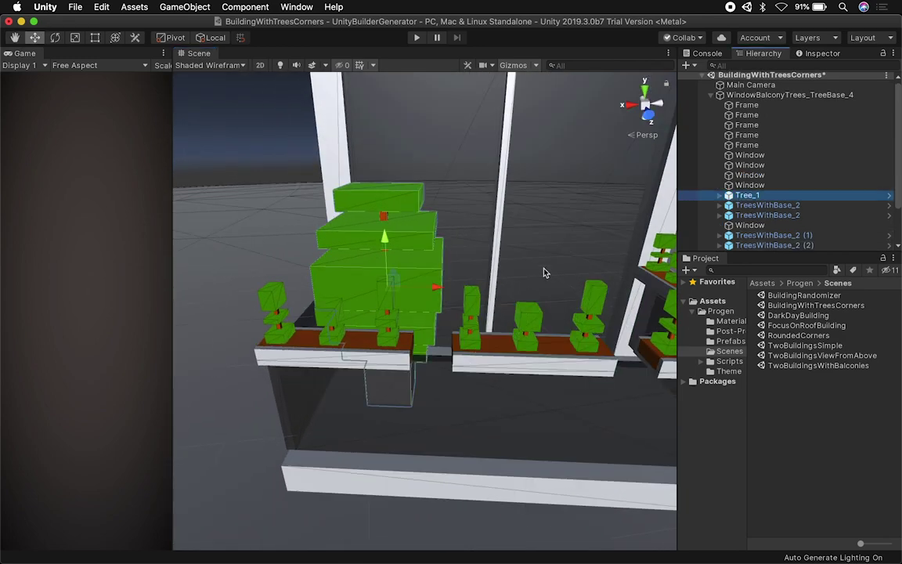
key(super+d)
drag(431, 286, 638, 295)
alt+drag(626, 294, 483, 328)
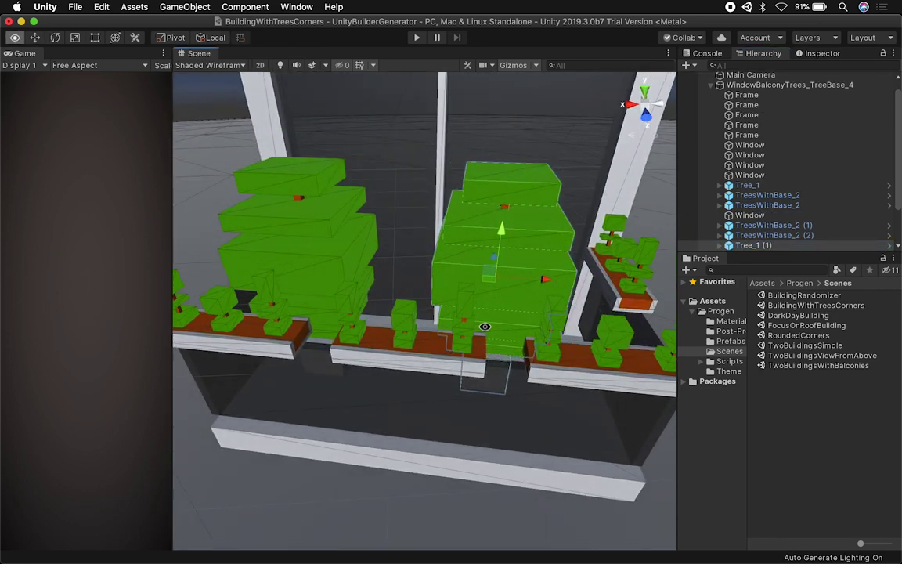
drag(547, 277, 590, 283)
alt+drag(590, 283, 549, 307)
Rotate the copied large tree and adjust its position behind the front planters
key(e)
drag(466, 316, 448, 336)
key(w)
drag(493, 304, 398, 275)
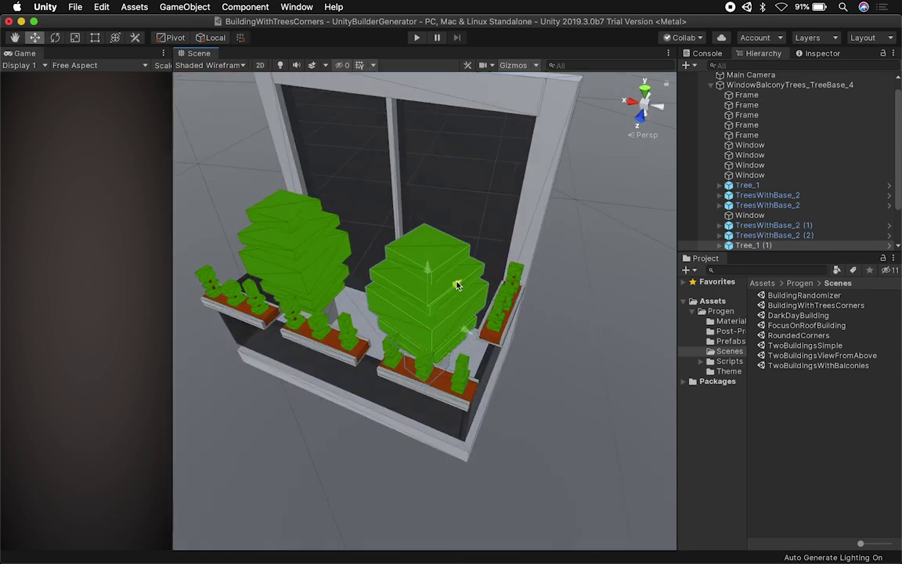
key(q)
alt+drag(406, 345, 527, 277)
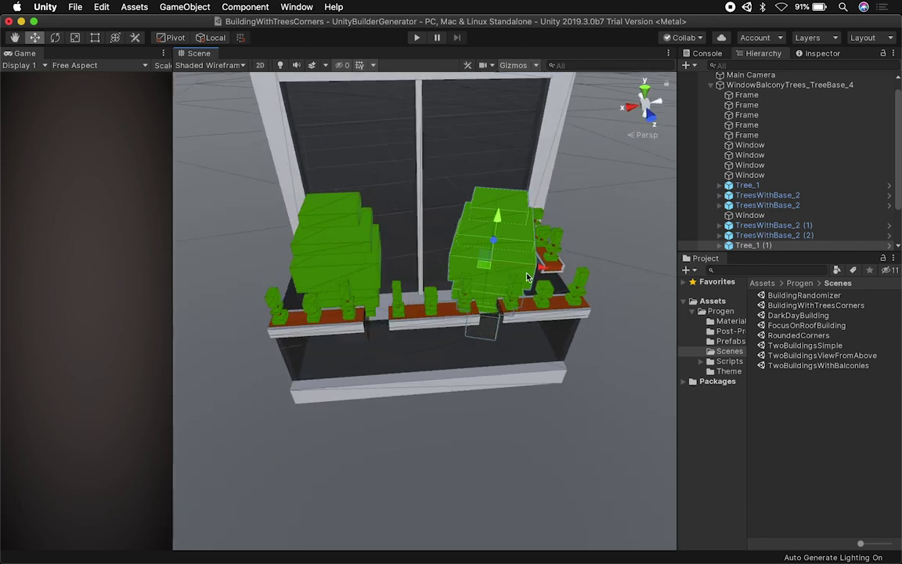
Rotate the original Tree_1 so that it is oriented differently from its copy
click(378, 276)
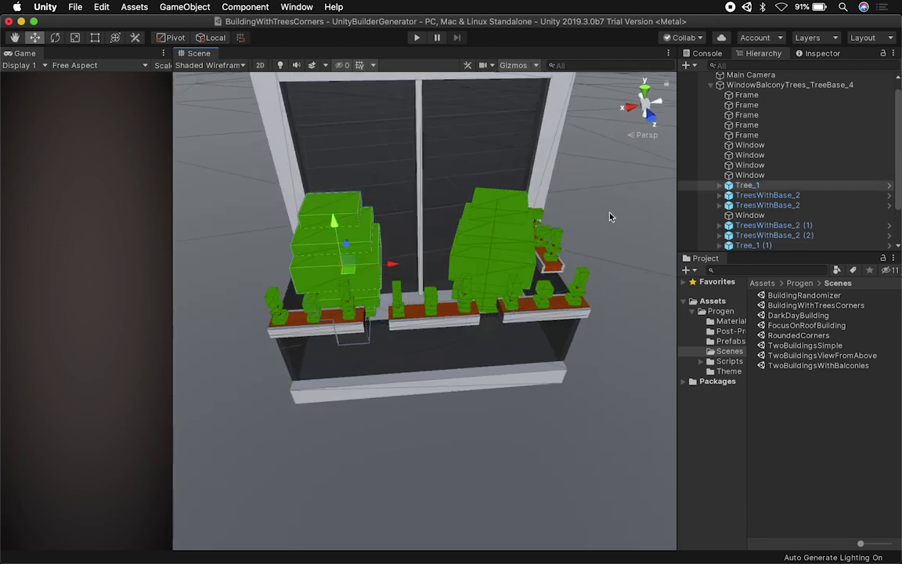
key(e)
drag(389, 275, 538, 249)
key(w)
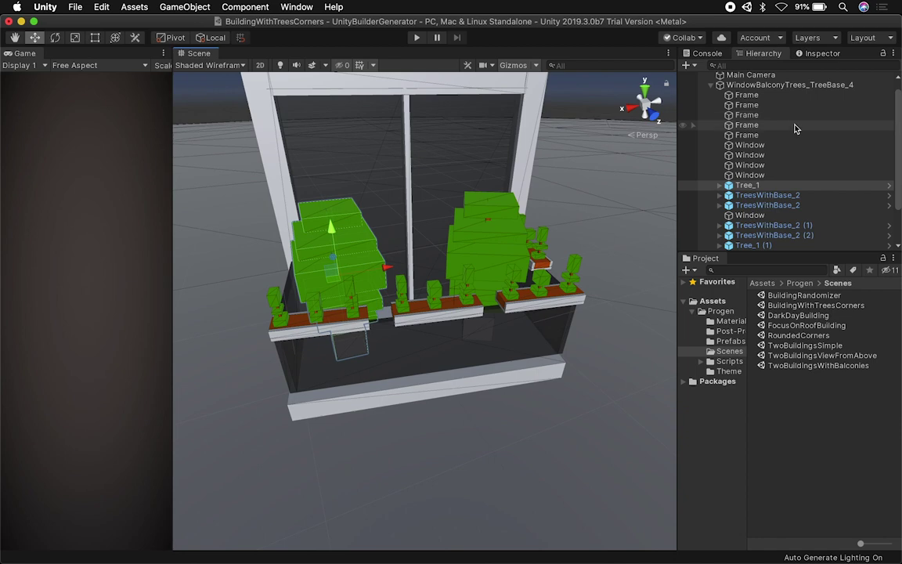
Move Tree_1 (1) directly below Tree_1 in the hierarchy and rename it Tree_1
scroll(775, 202, down, 1)
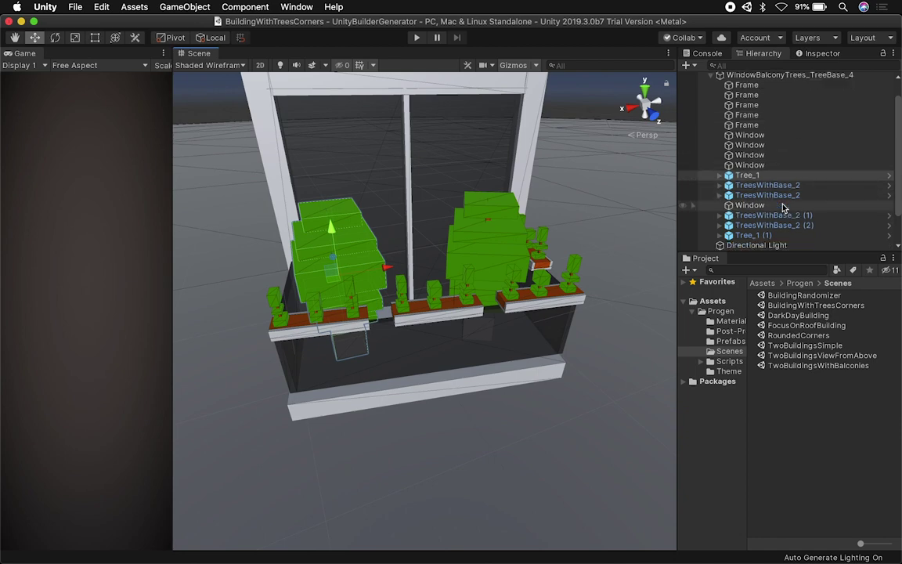
drag(750, 234, 771, 187)
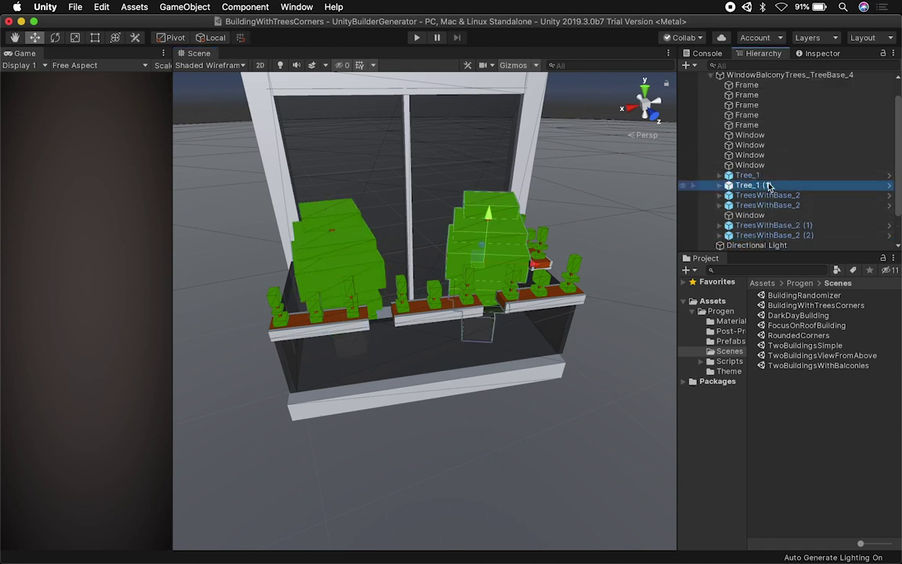
click(763, 185)
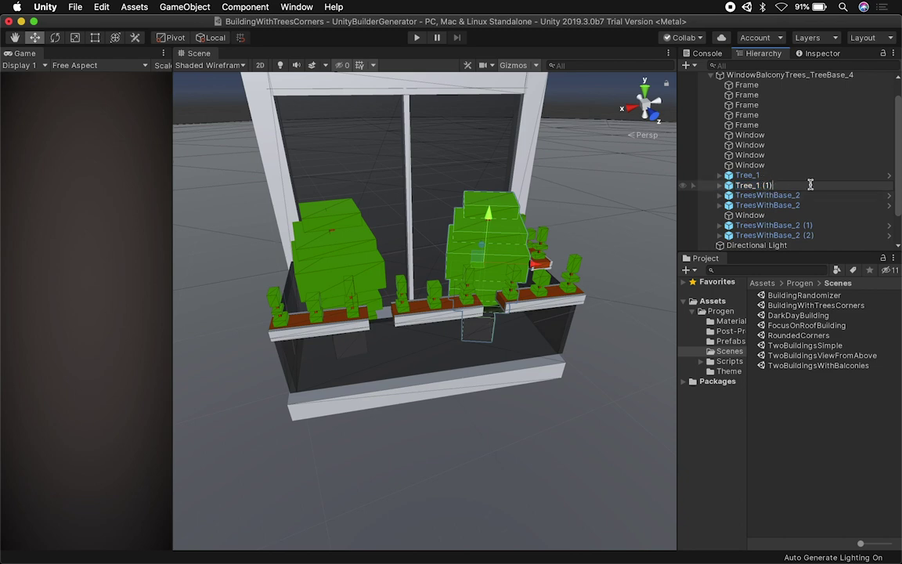
key(BackSpace)
key(BackSpace)
key(BackSpace)
key(Return)
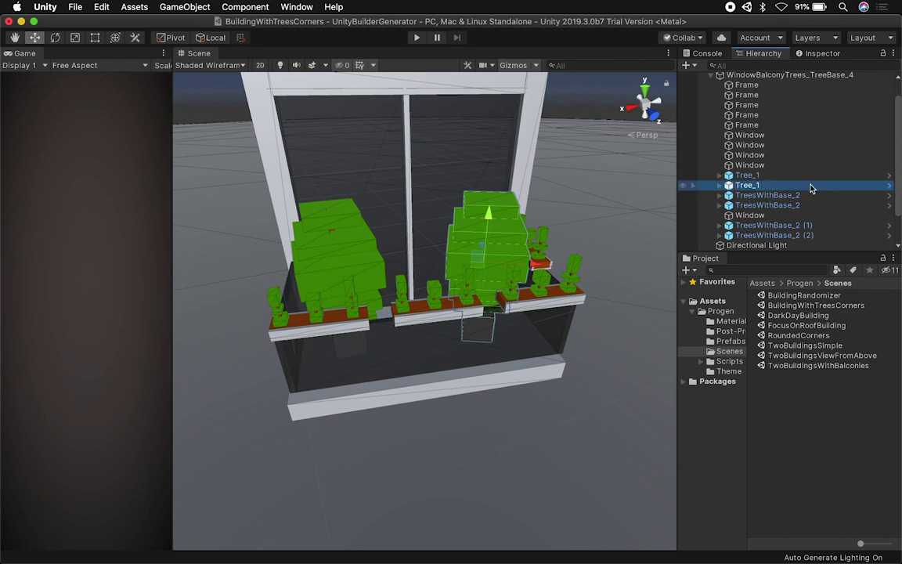
Rename both copied planters TreesWithBase_2 and reorder the hierarchy so the last Window joins the other Window objects above the trees
click(806, 227)
key(Right)
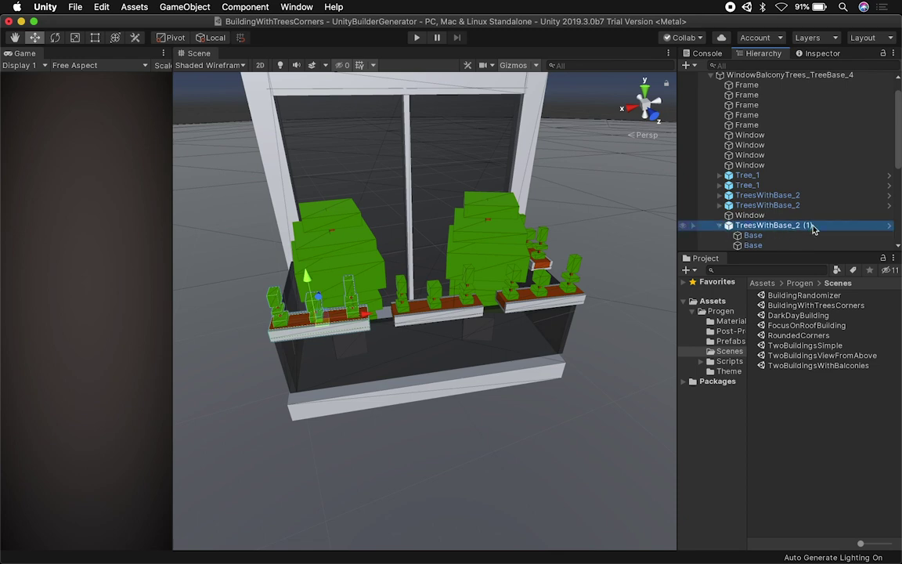
click(811, 226)
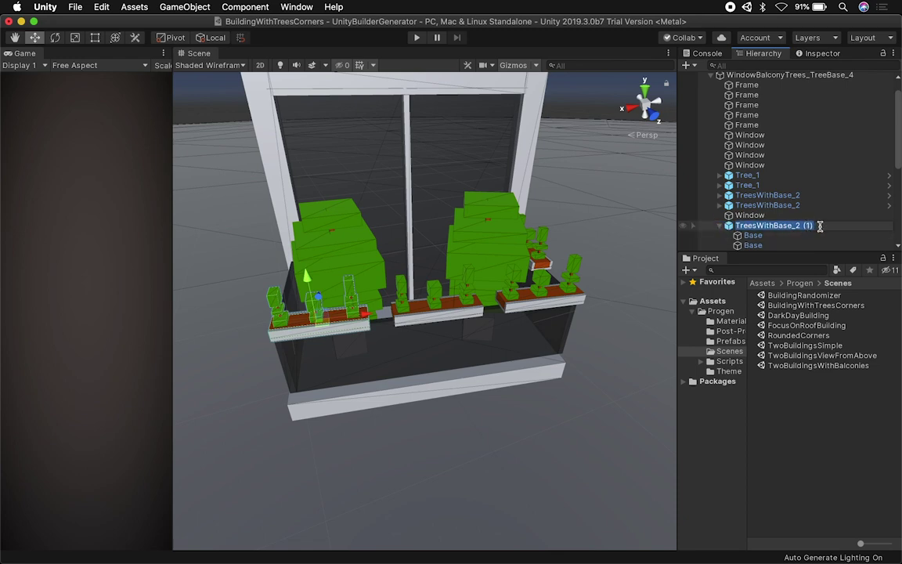
click(820, 226)
key(BackSpace)
key(Return)
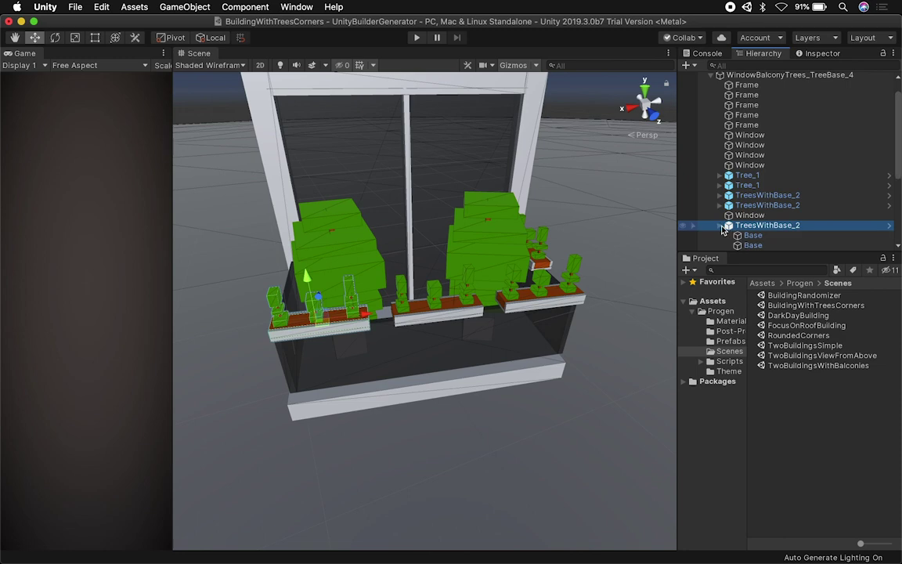
click(719, 226)
click(775, 236)
click(776, 236)
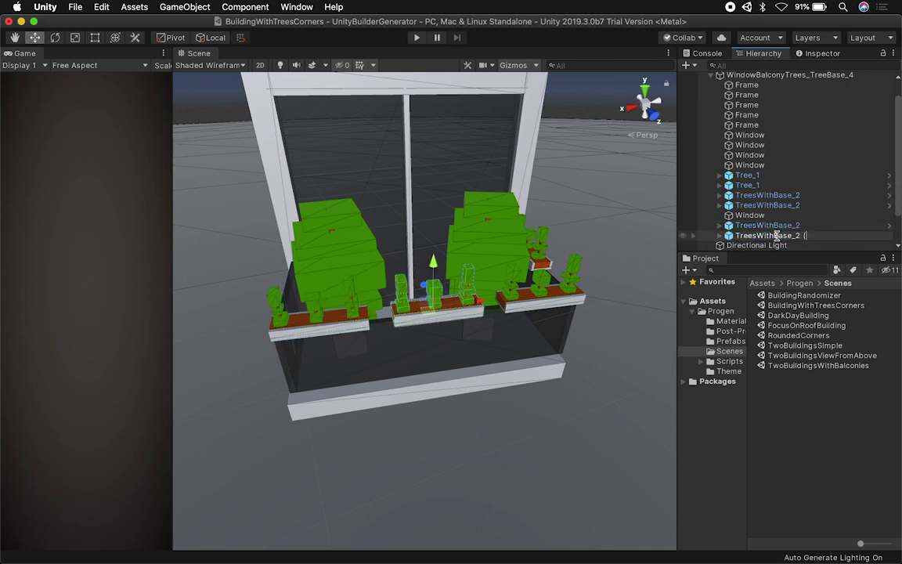
key(Return)
shift+click(760, 225)
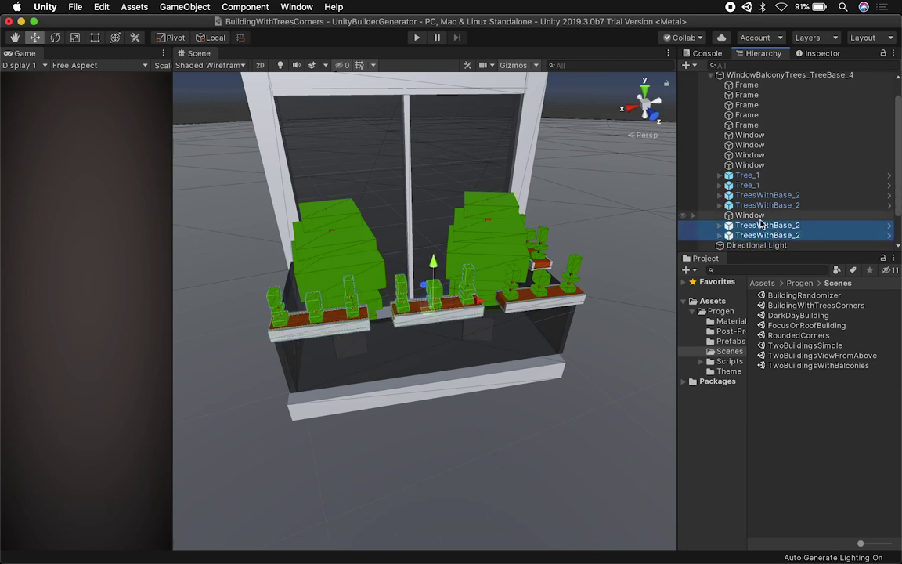
drag(759, 228, 750, 170)
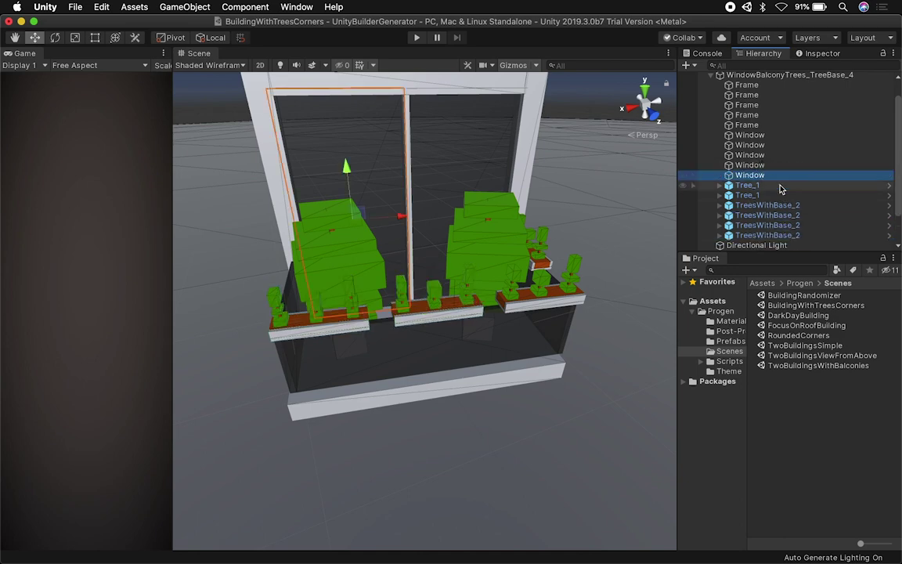
Save WindowBalconyTrees_TreeBase_4 as a new prefab in the Progen Prefabs folder
alt+drag(551, 196, 449, 233)
scroll(455, 239, down, 10)
scroll(454, 239, up, 4)
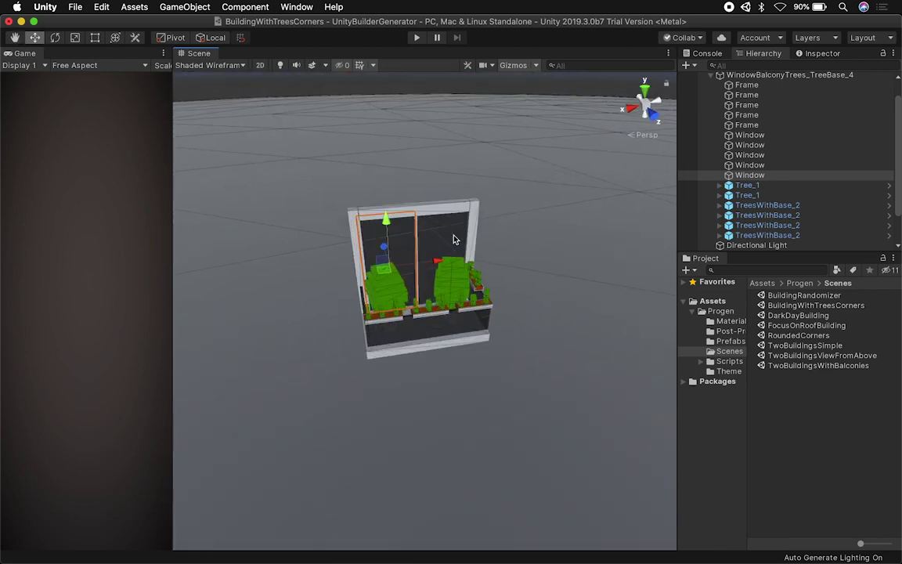
click(775, 75)
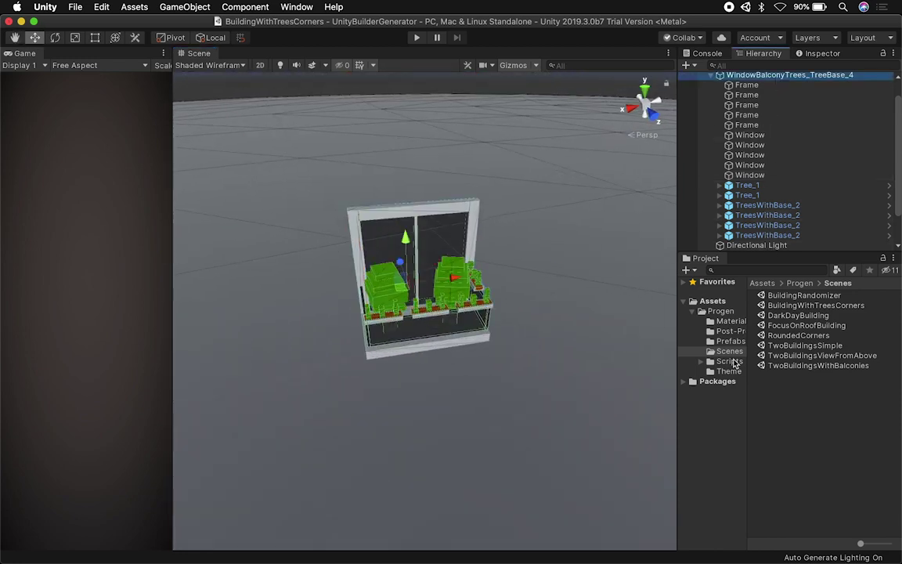
click(732, 341)
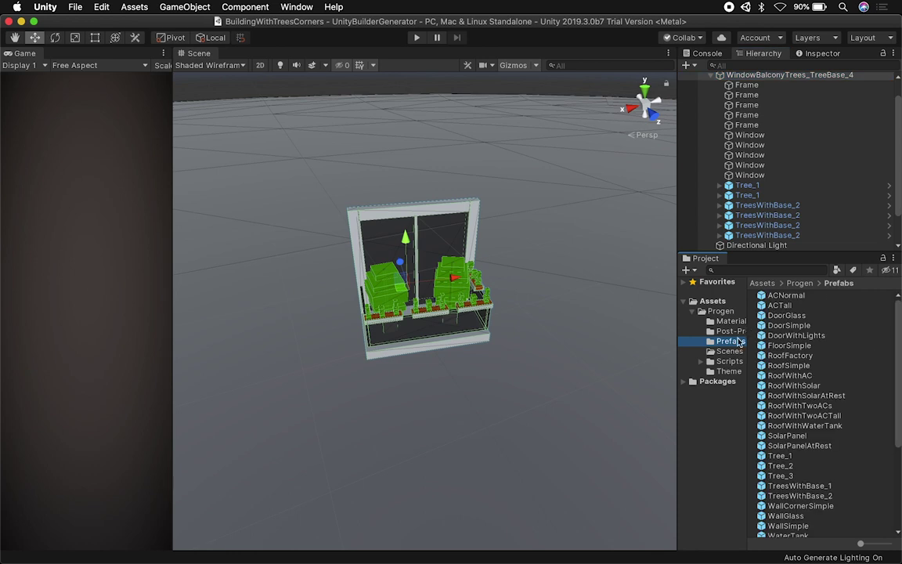
drag(773, 75, 732, 344)
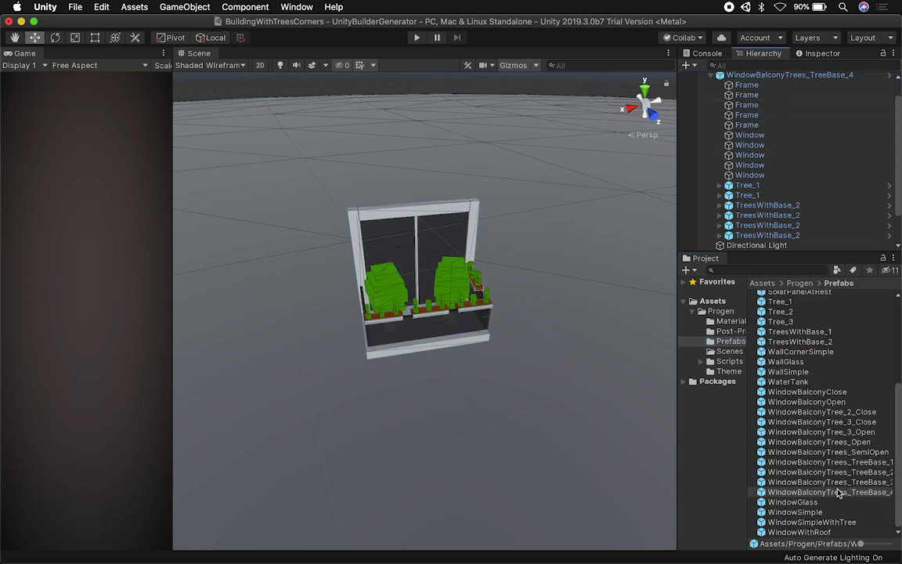
Widen the Game view against the Scene view and save the BuildingWithTreesCorners scene
click(746, 84)
scroll(691, 72, up, 2)
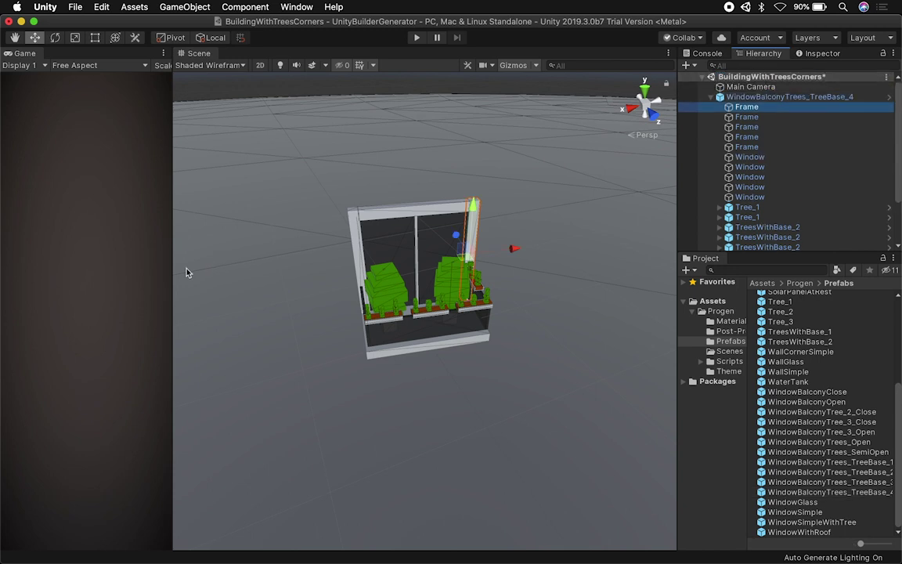
drag(178, 271, 526, 244)
scroll(600, 276, up, 10)
scroll(601, 276, down, 6)
alt+drag(599, 272, 638, 241)
key(super+s)
Set the first ProGen's Window Prefabs size to 9 and assign WindowBalconyTrees_TreeBase_4 to Element 8
click(709, 97)
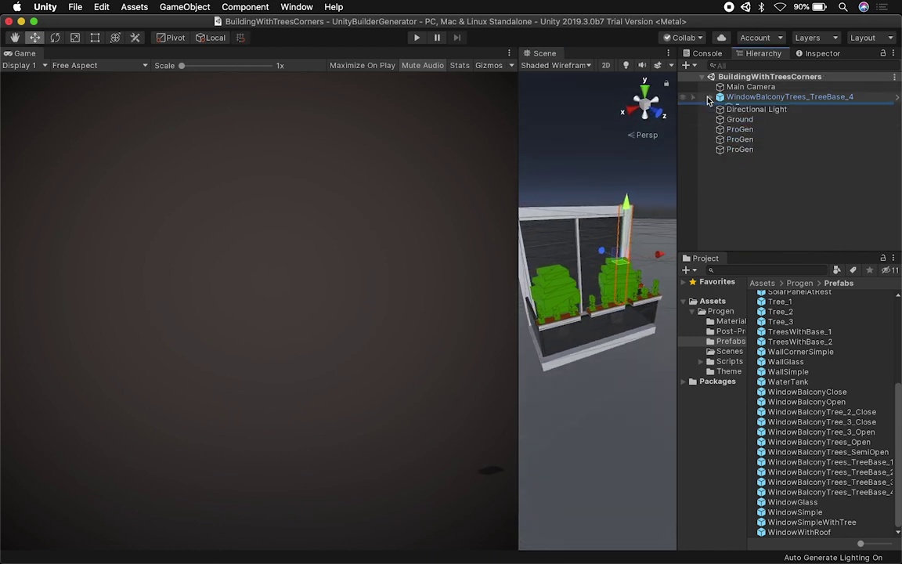
click(736, 127)
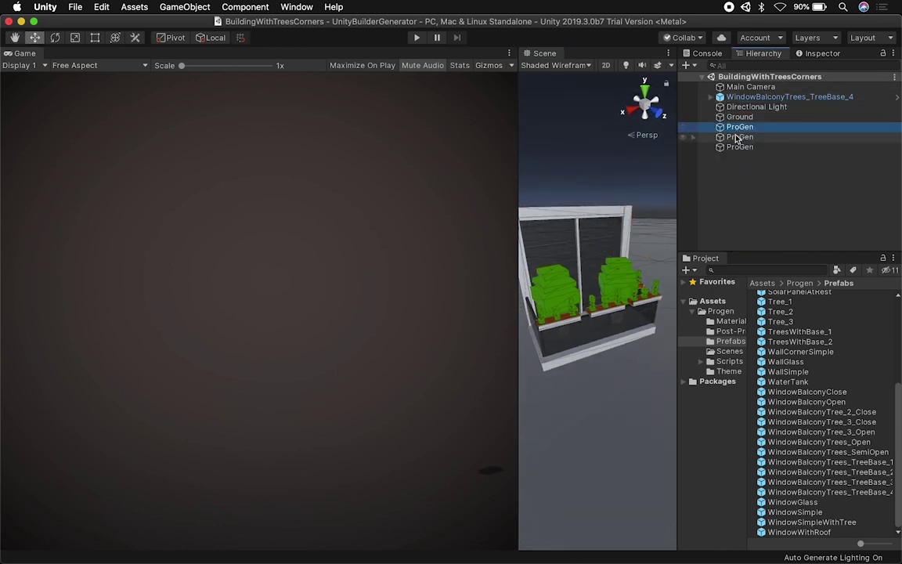
click(819, 54)
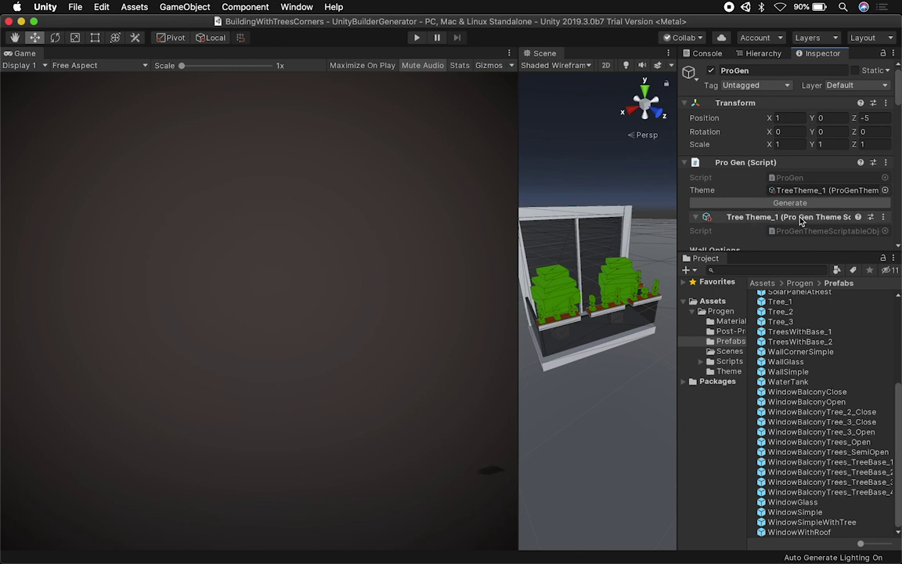
drag(791, 254, 791, 384)
scroll(800, 340, down, 5)
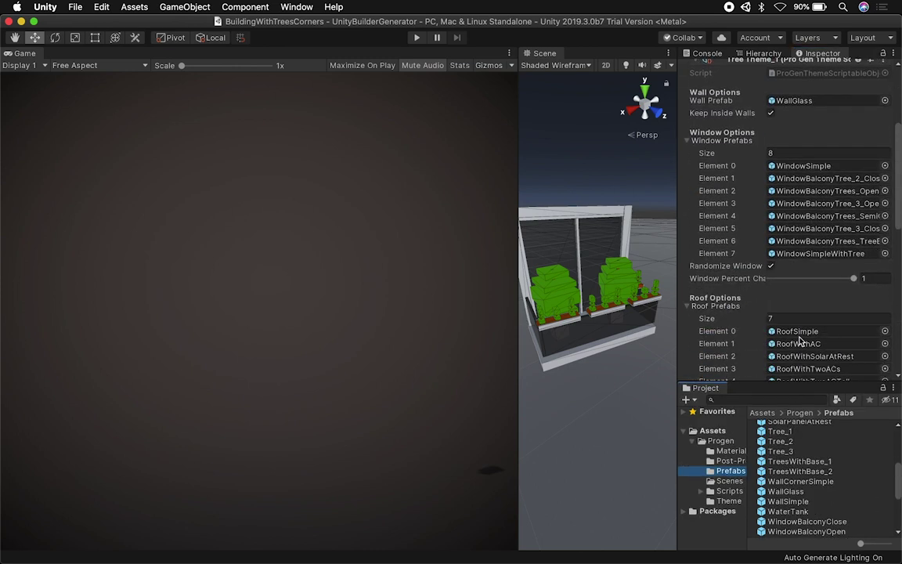
click(785, 152)
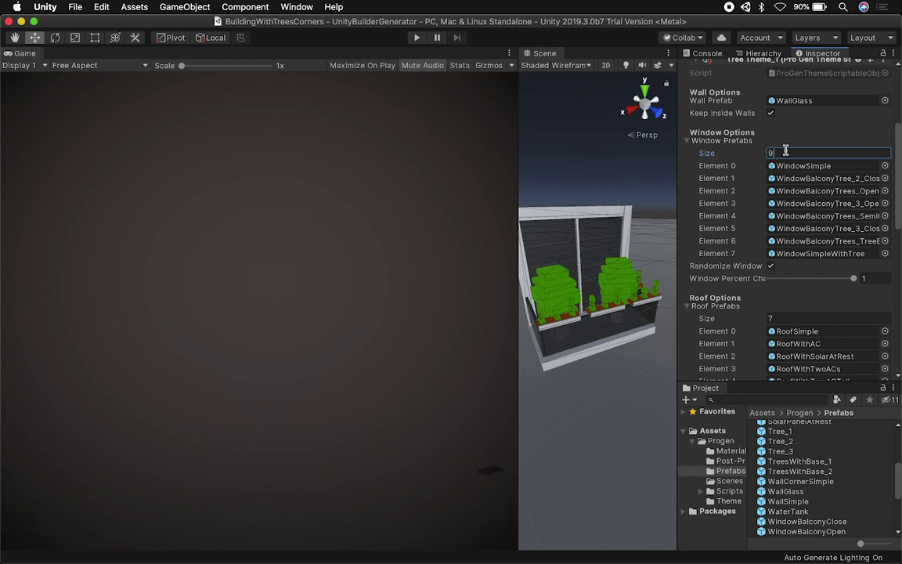
key(Return)
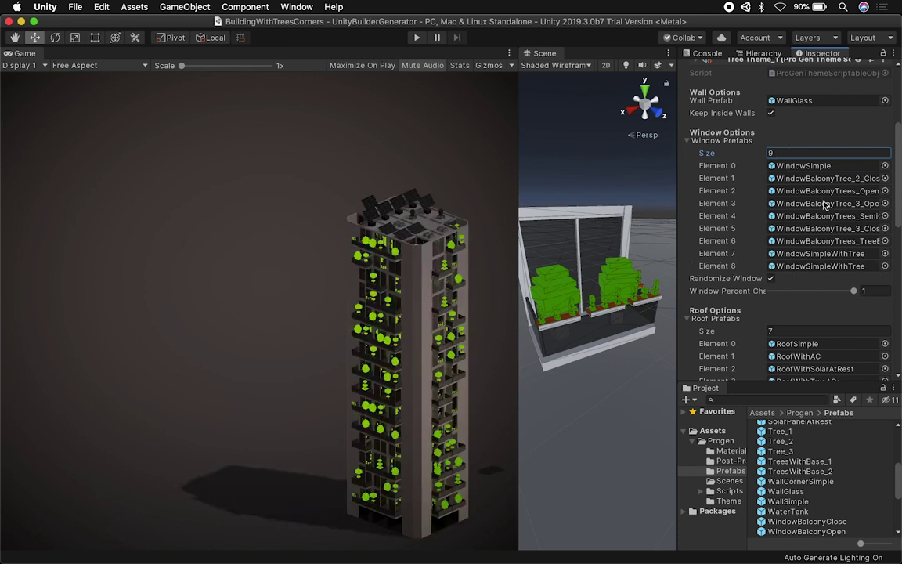
click(884, 267)
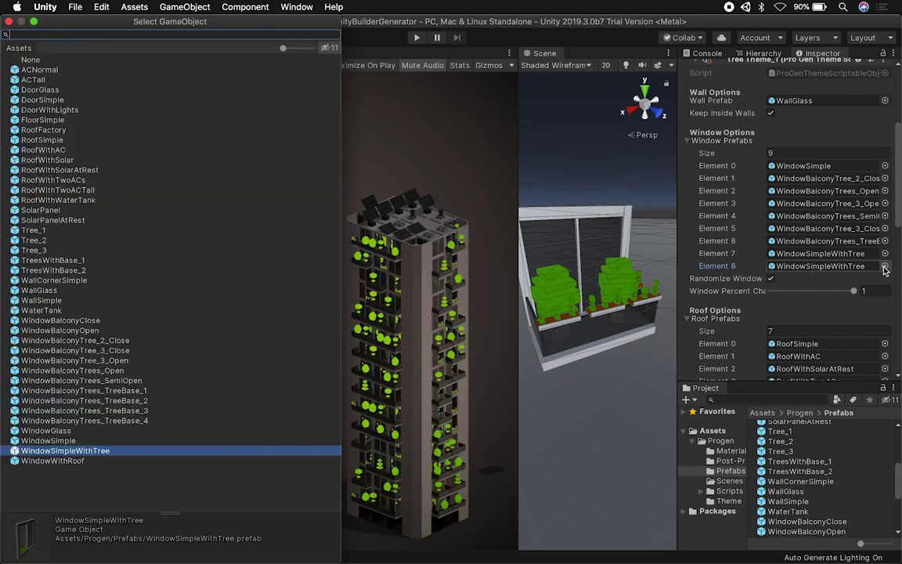
double_click(175, 423)
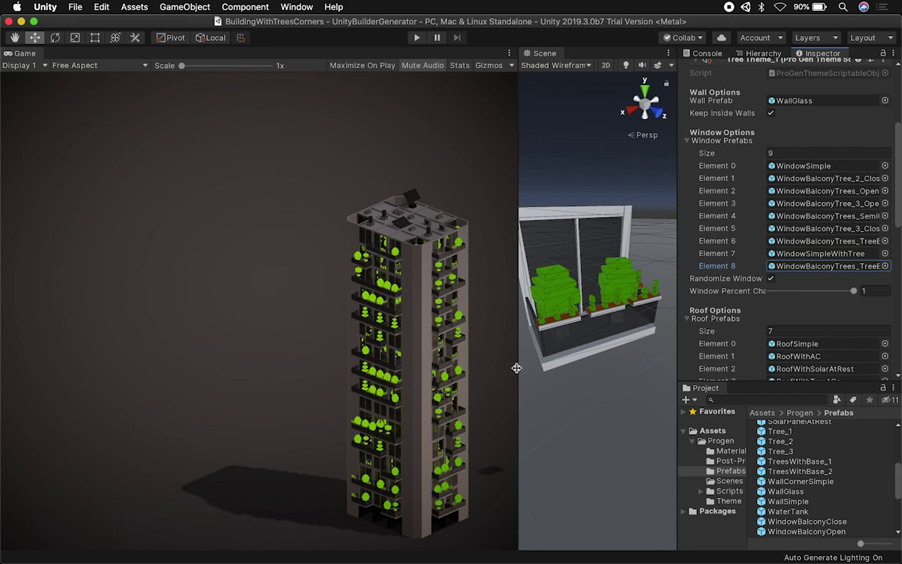
Examine the generated building up close in the Scene view for balconies that use the new tree prefab
drag(518, 368, 461, 367)
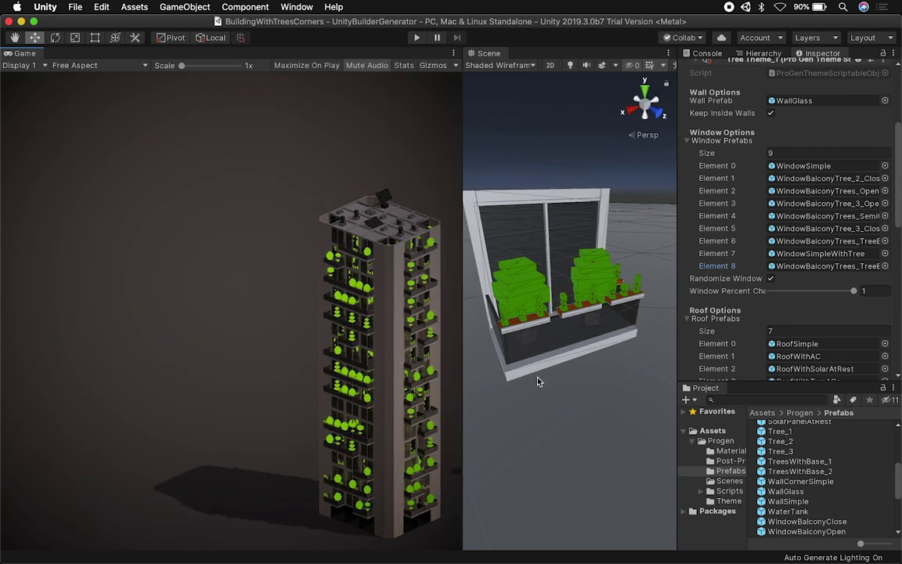
key(f)
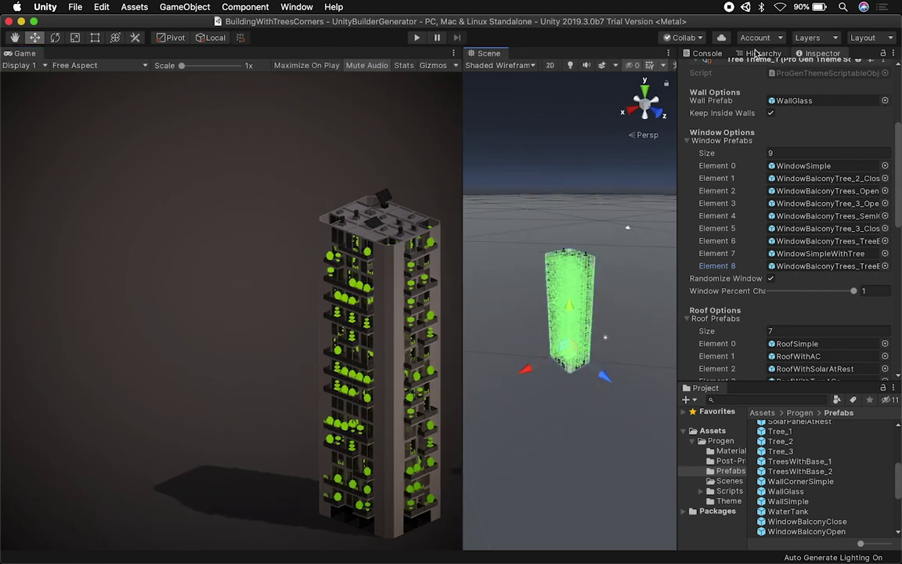
click(756, 52)
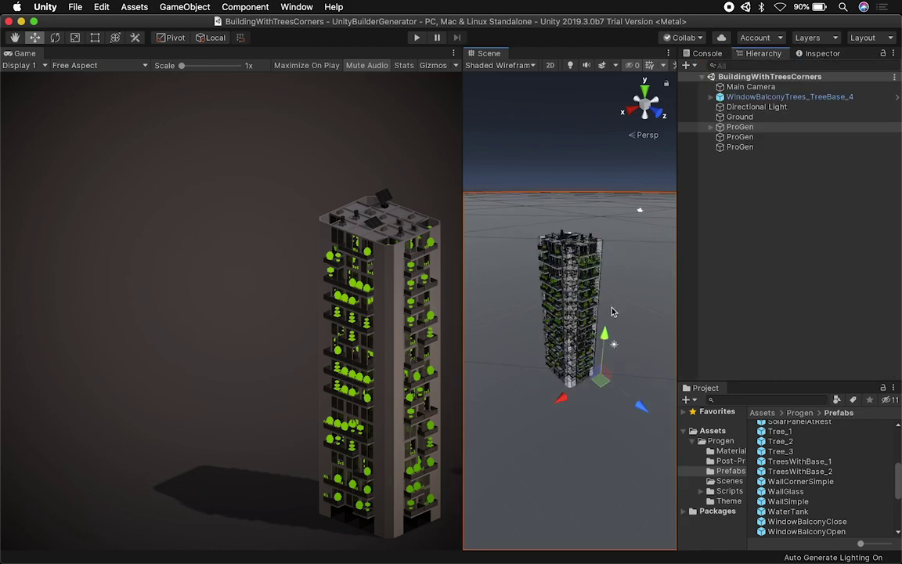
scroll(613, 312, up, 10)
right_drag(614, 312, 613, 294)
alt+drag(533, 399, 582, 363)
scroll(595, 360, down, 5)
scroll(590, 322, up, 5)
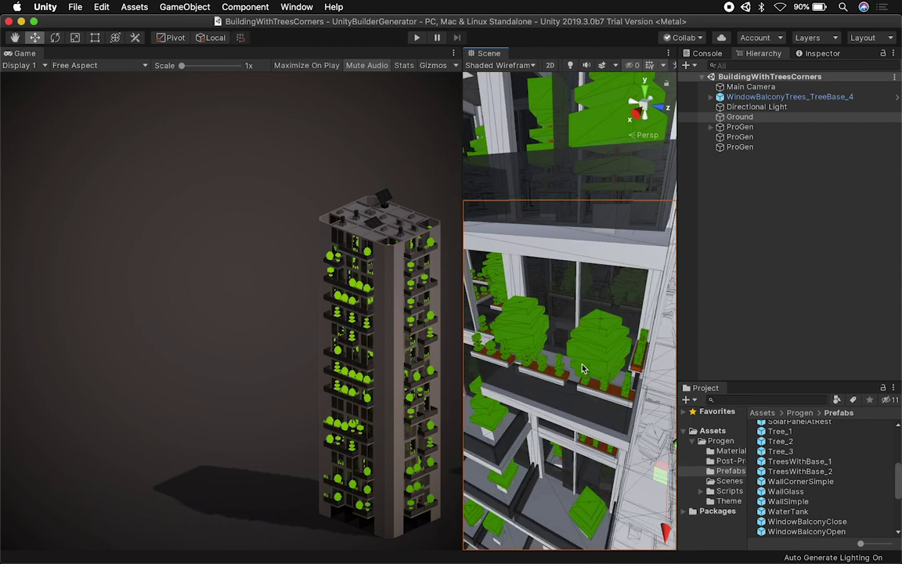
Focus the Scene view on a lower-floor WindowBalconyTrees_TreeBase_4 balcony and inspect its trees and planters
alt+drag(564, 357, 572, 281)
click(555, 344)
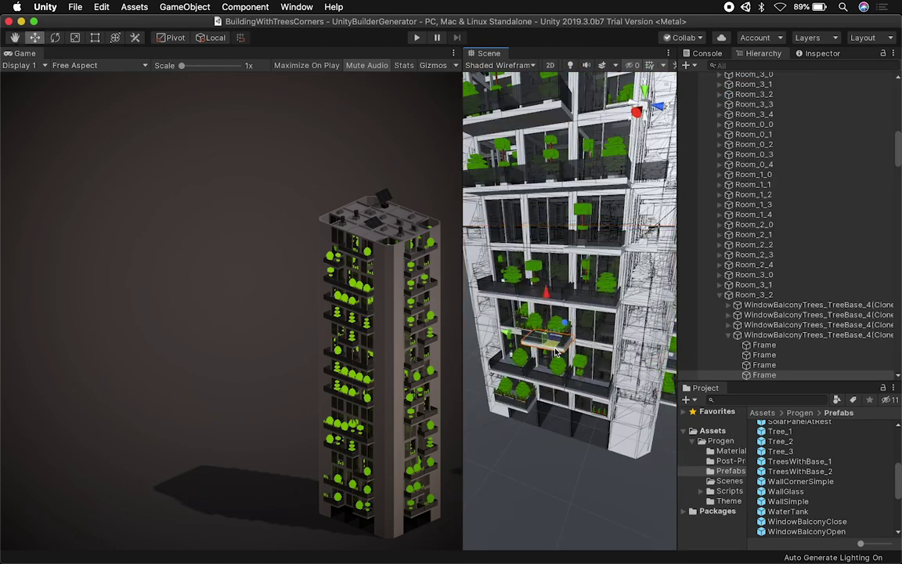
key(f)
alt+drag(554, 346, 501, 271)
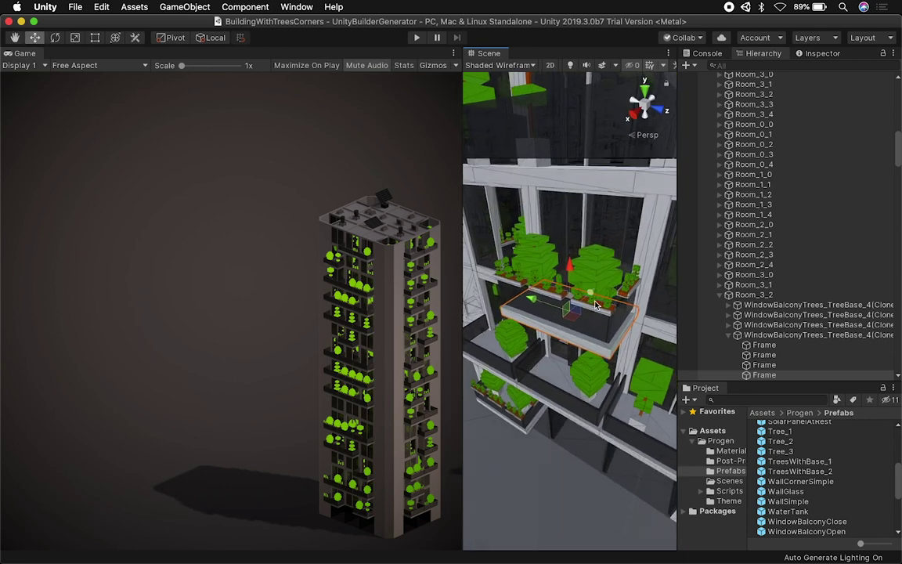
Set the second ProGen's Window Prefabs size to 9 and assign WindowBalconyTrees_TreeBase_4 to Element 8
scroll(756, 156, up, 12)
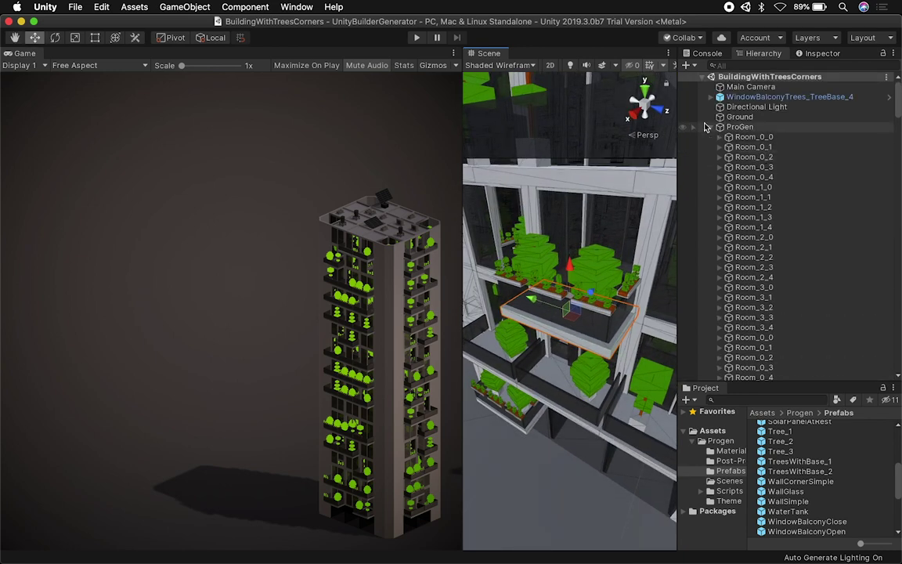
click(711, 127)
click(732, 127)
click(735, 137)
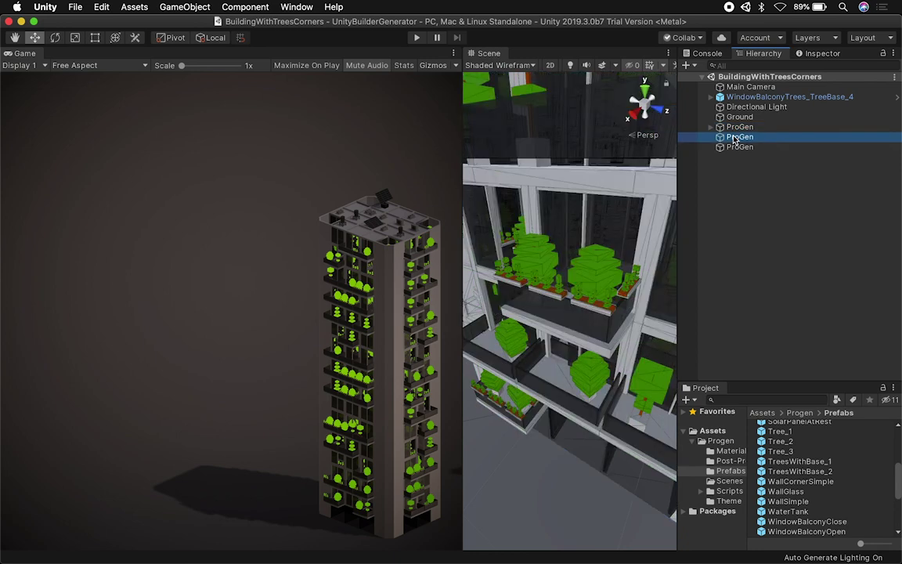
click(819, 54)
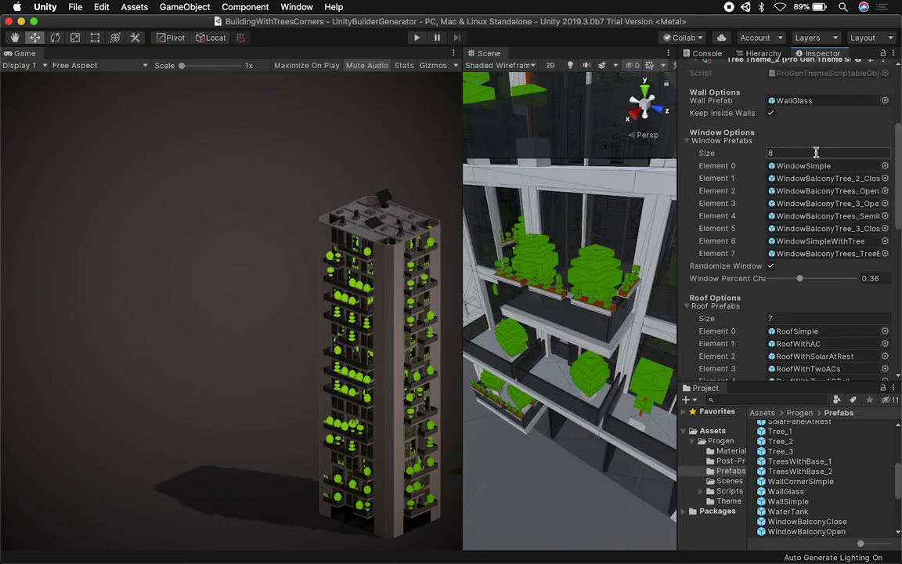
key(Return)
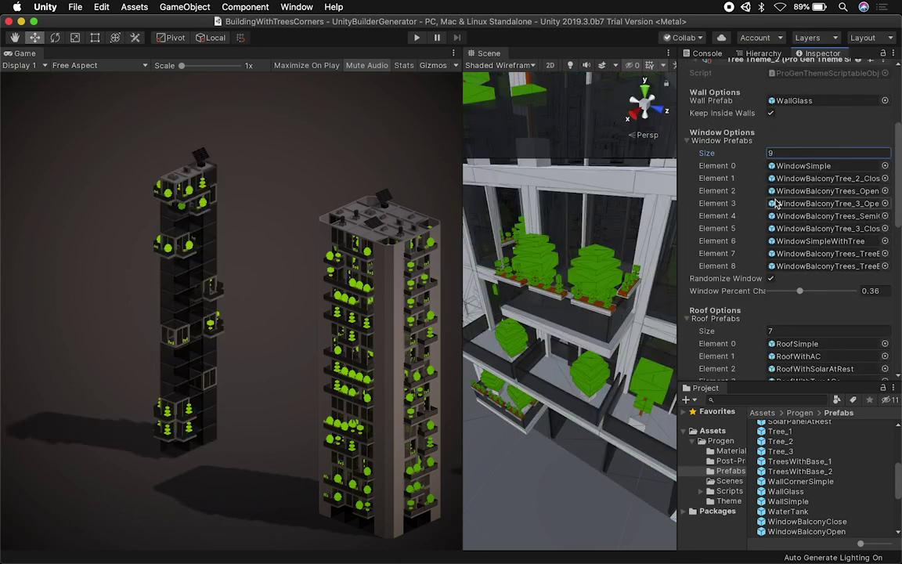
click(884, 266)
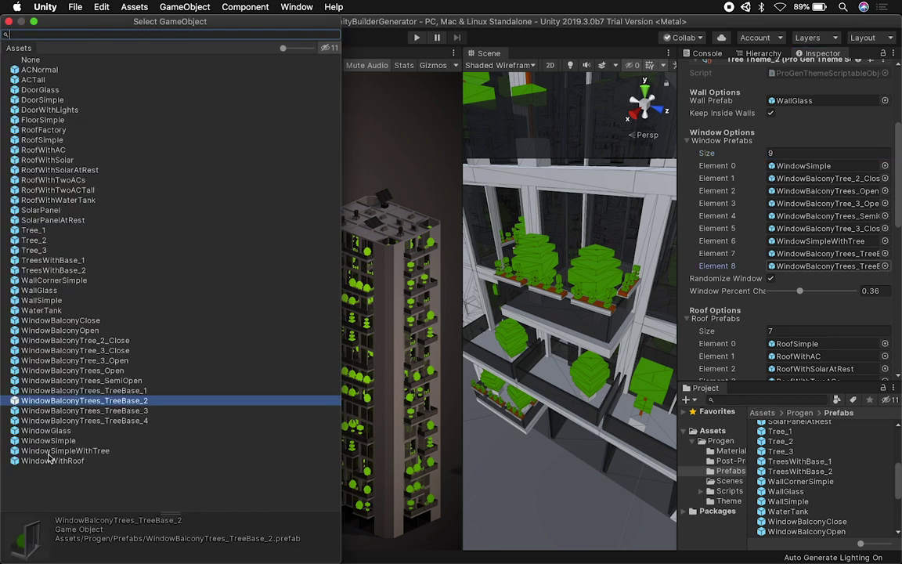
double_click(110, 420)
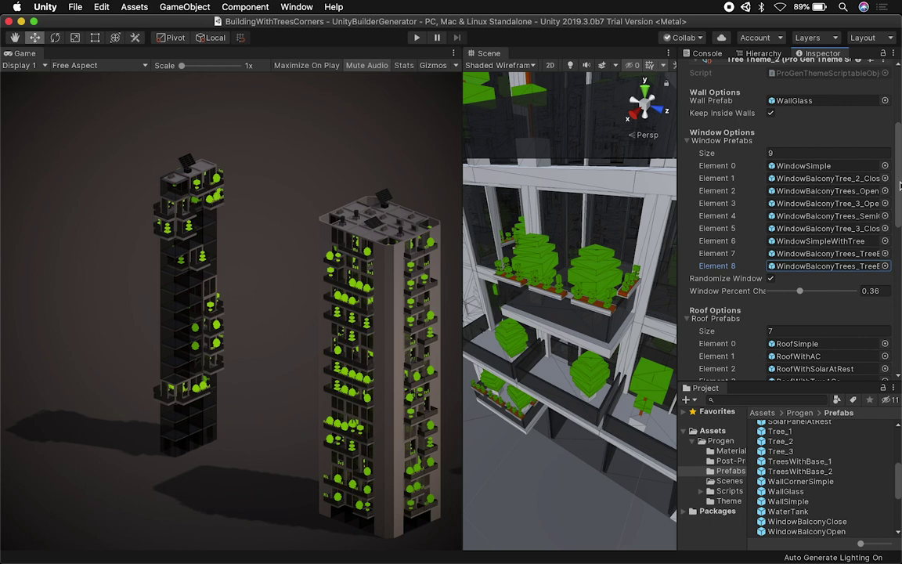
scroll(778, 127, down, 2)
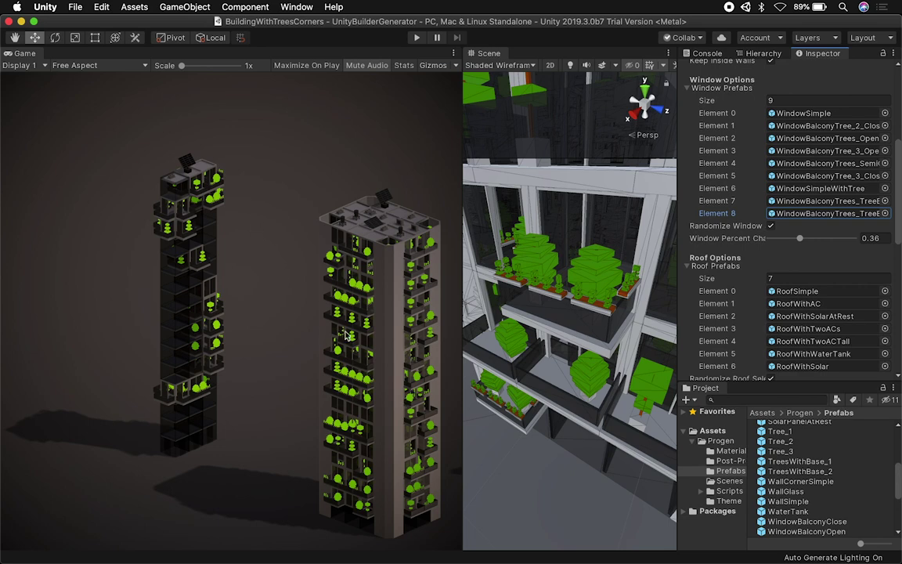
Set the third ProGen's Window Prefabs size to 10 and assign WindowBalconyTrees_TreeBase_4 to Element 9
scroll(782, 172, up, 8)
click(763, 54)
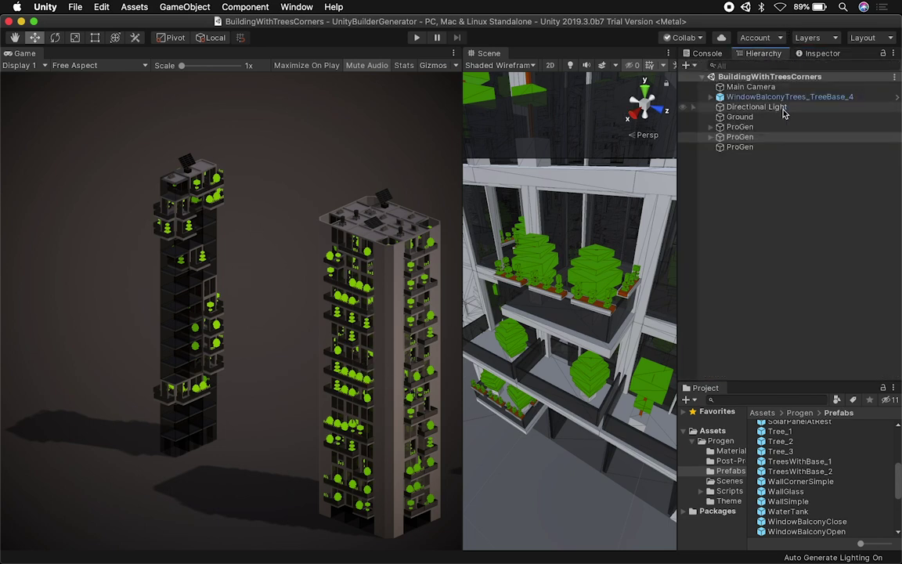
click(739, 147)
click(822, 54)
scroll(783, 209, down, 9)
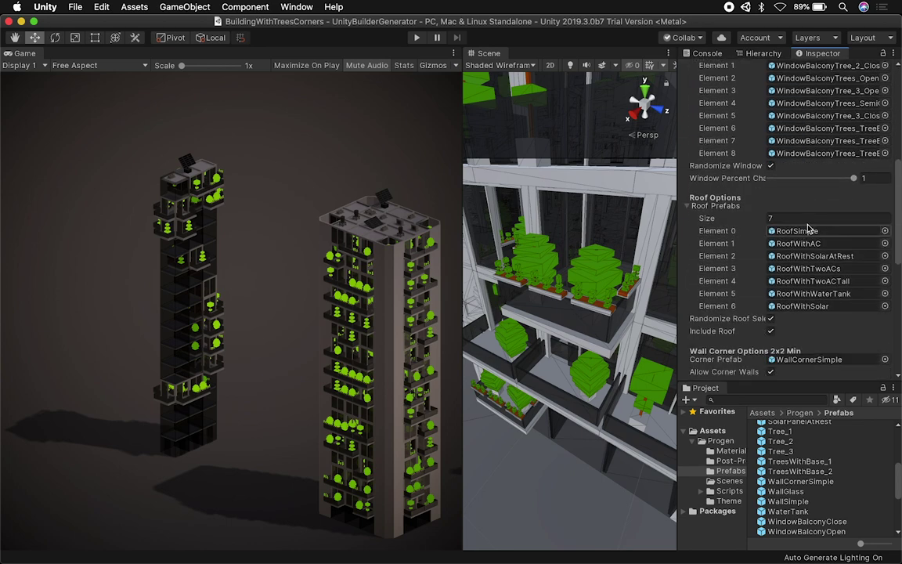
scroll(783, 210, up, 5)
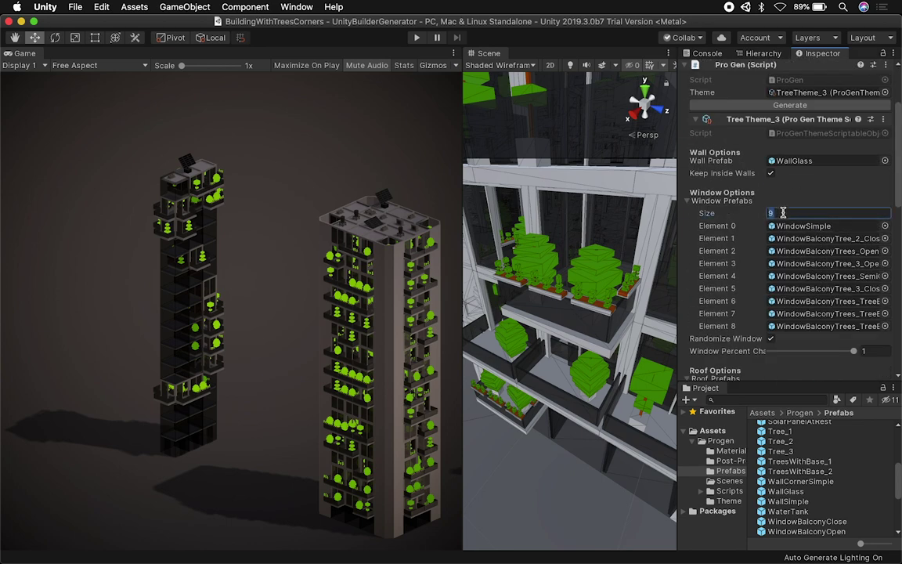
key(Return)
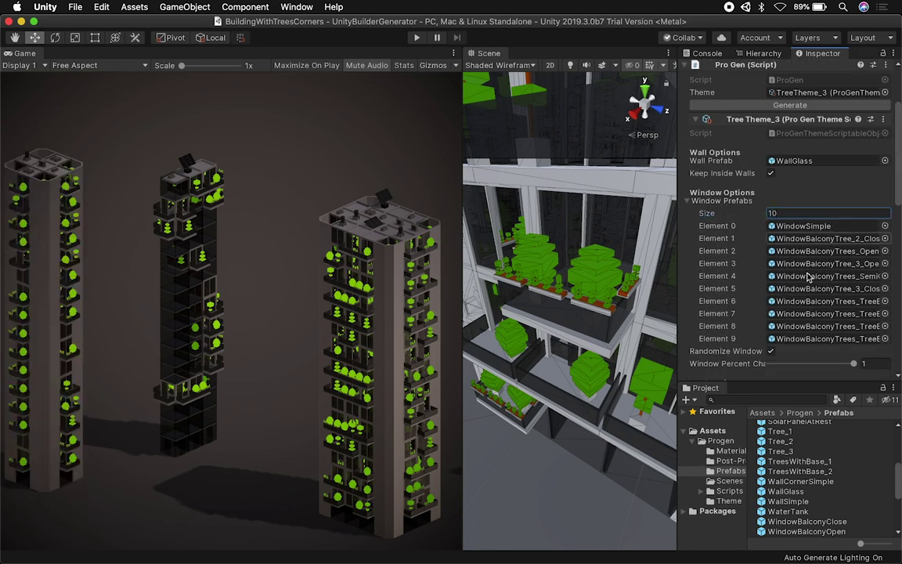
click(884, 338)
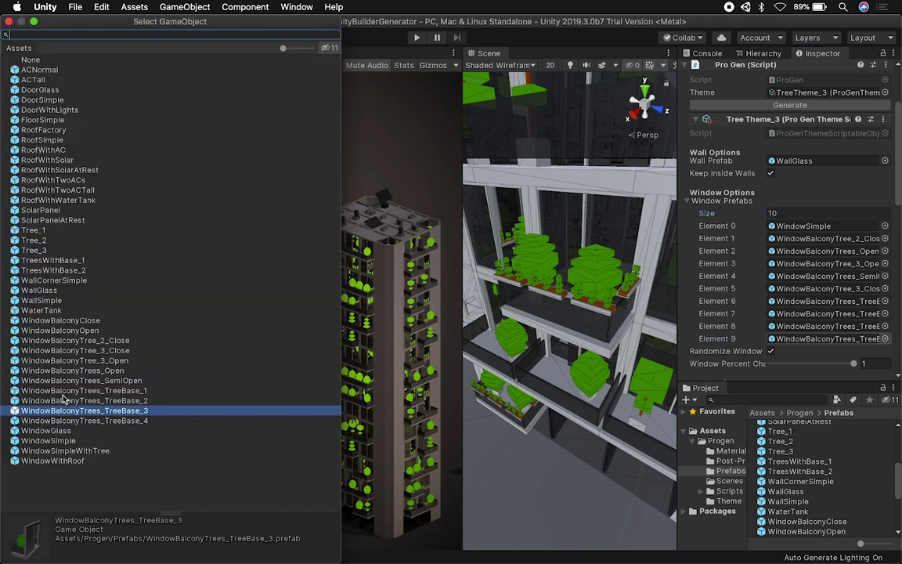
double_click(86, 421)
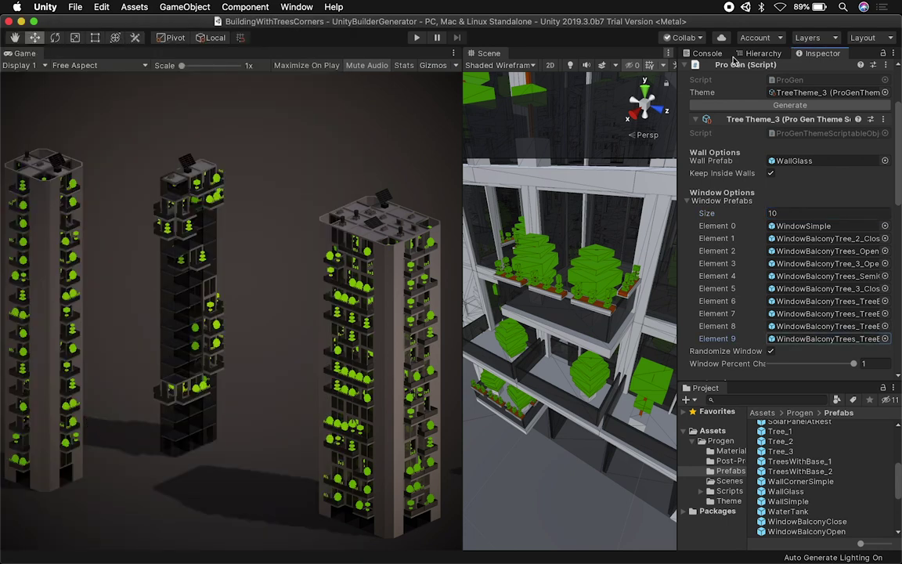
Focus the Scene view on the WindowBalconyTrees_TreeBase_4 instance and expand its child objects
click(760, 53)
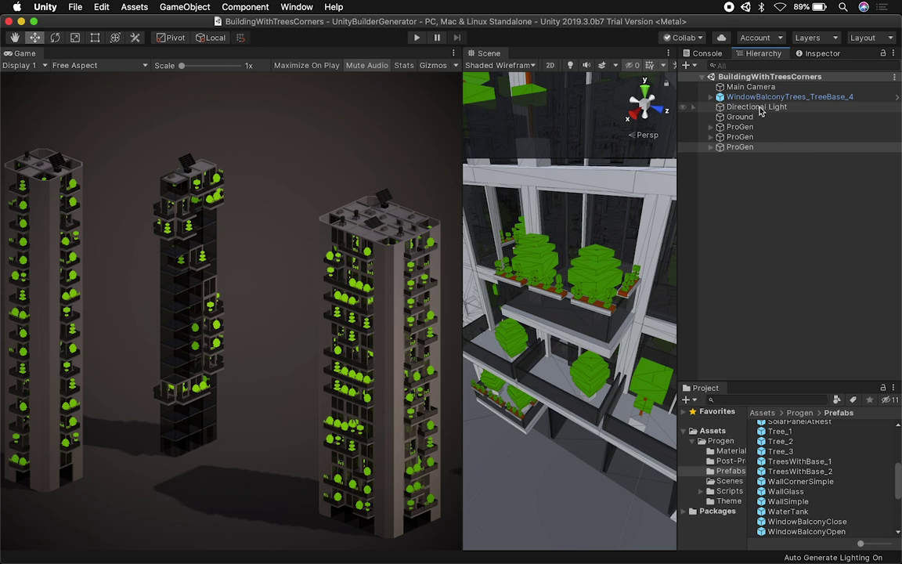
click(769, 97)
double_click(755, 99)
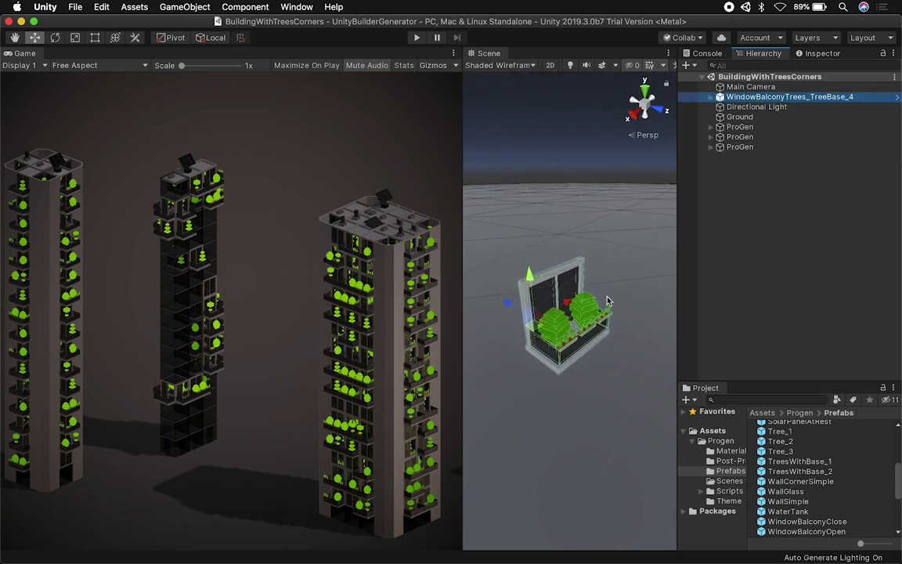
scroll(608, 300, up, 5)
scroll(608, 300, down, 3)
alt+drag(608, 300, 528, 271)
click(710, 98)
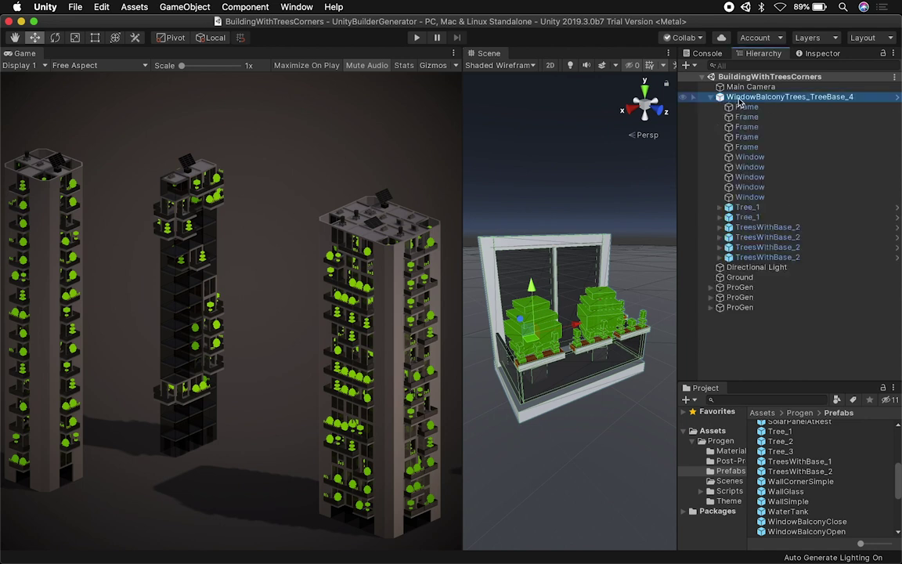
Open the prefab asset of the WindowBalconyTrees_TreeBase_4 instance for editing
click(739, 99)
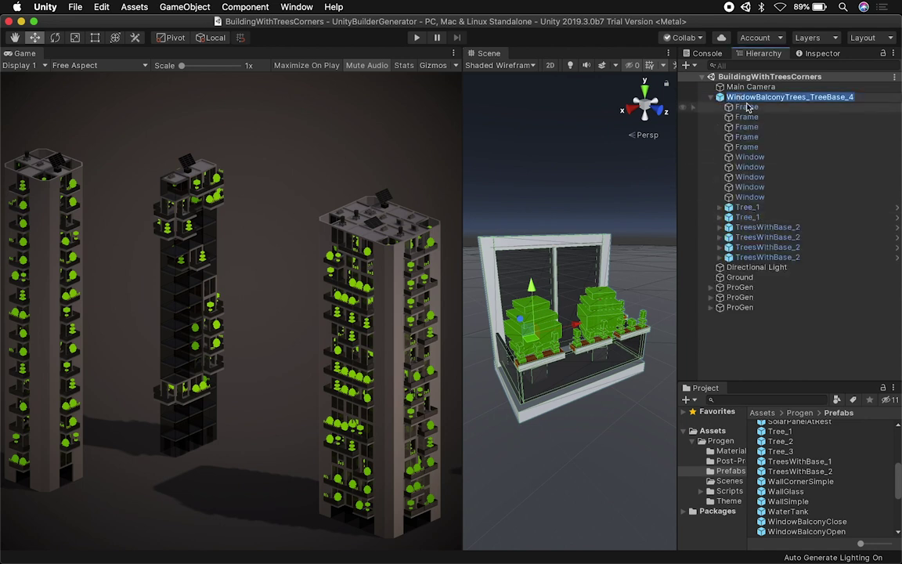
click(861, 120)
click(857, 97)
double_click(858, 102)
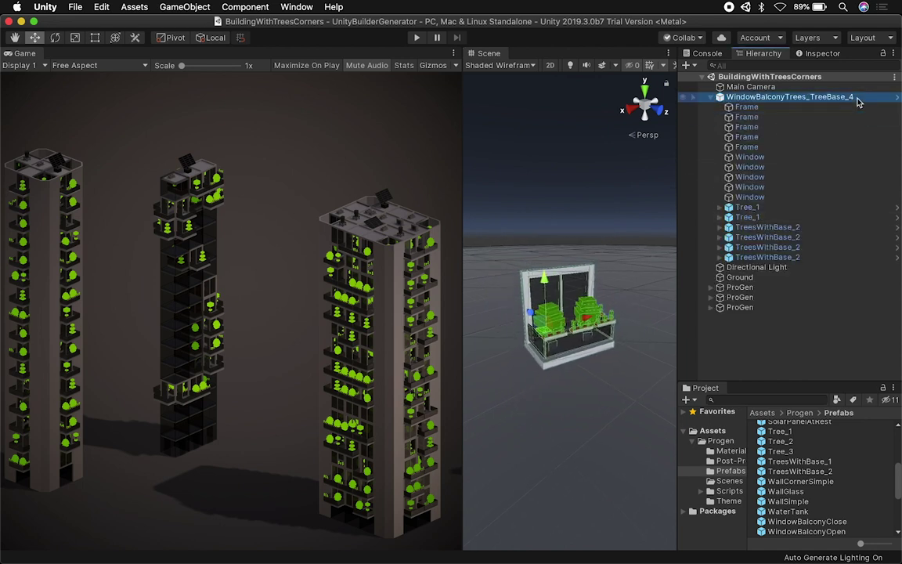
right_click(806, 102)
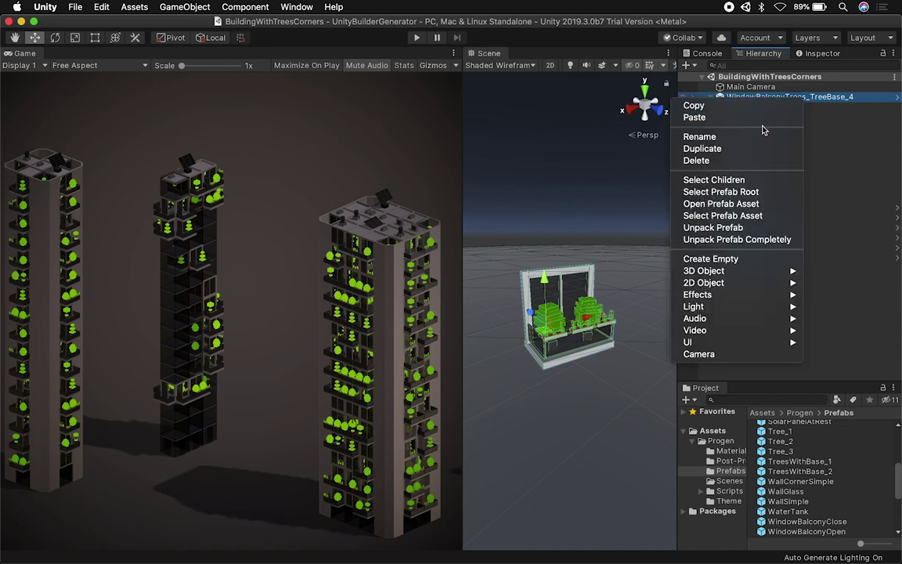
click(740, 203)
Delete both Tree_1 objects from the WindowBalconyTrees_TreeBase_4 prefab and return to the scene
scroll(644, 286, up, 10)
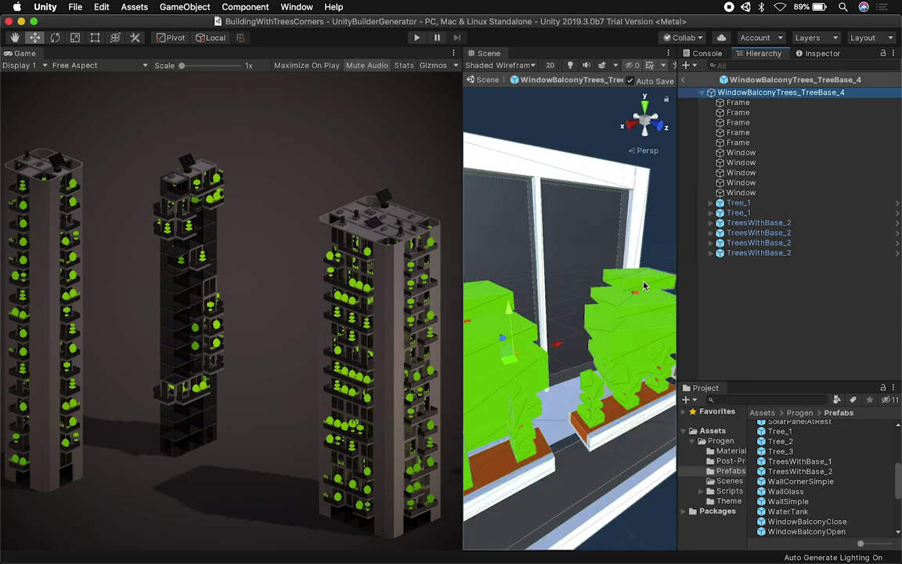
double_click(734, 203)
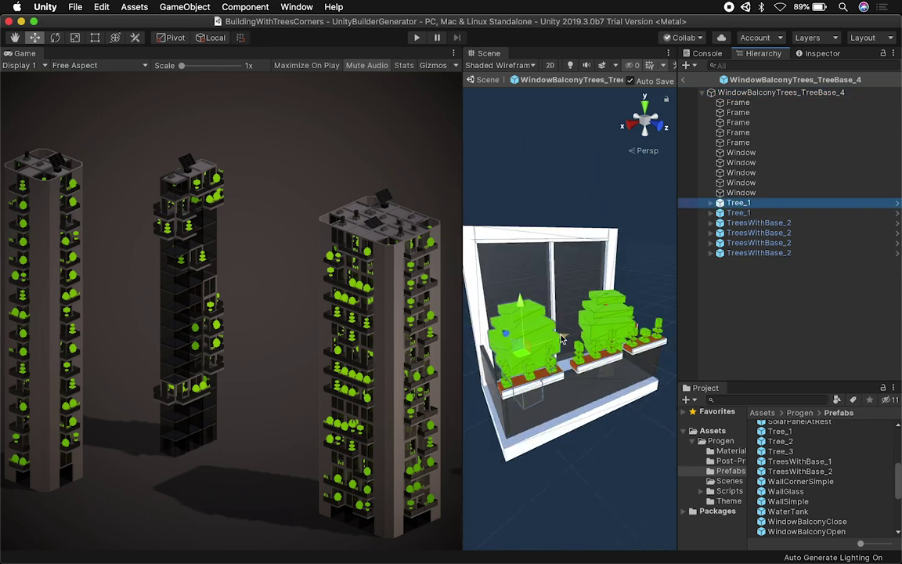
key(super+BackSpace)
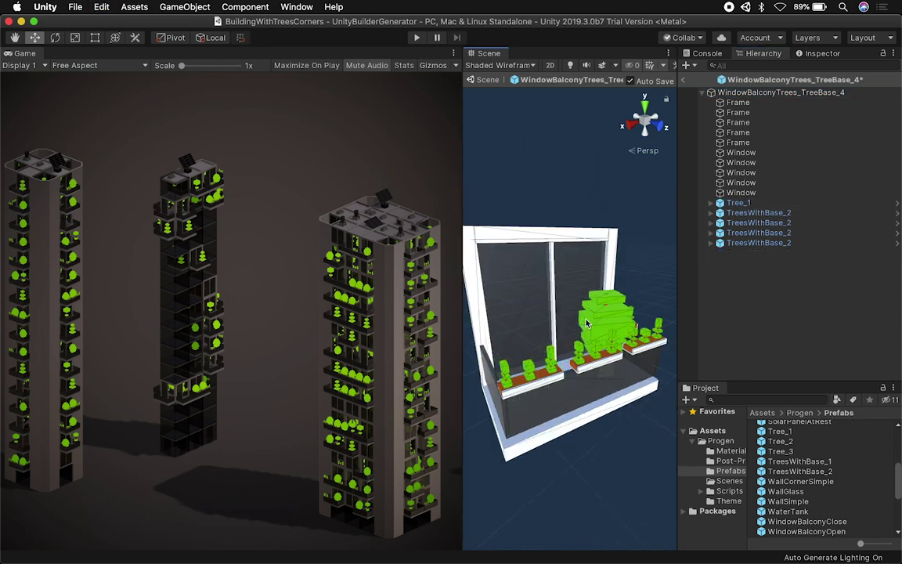
click(730, 204)
key(super+BackSpace)
alt+drag(517, 395, 650, 319)
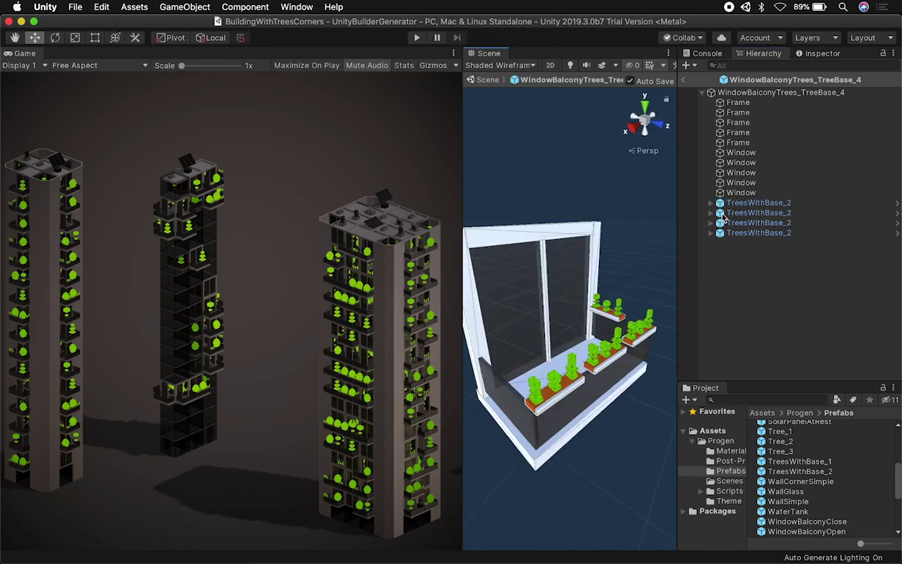
click(763, 92)
click(684, 79)
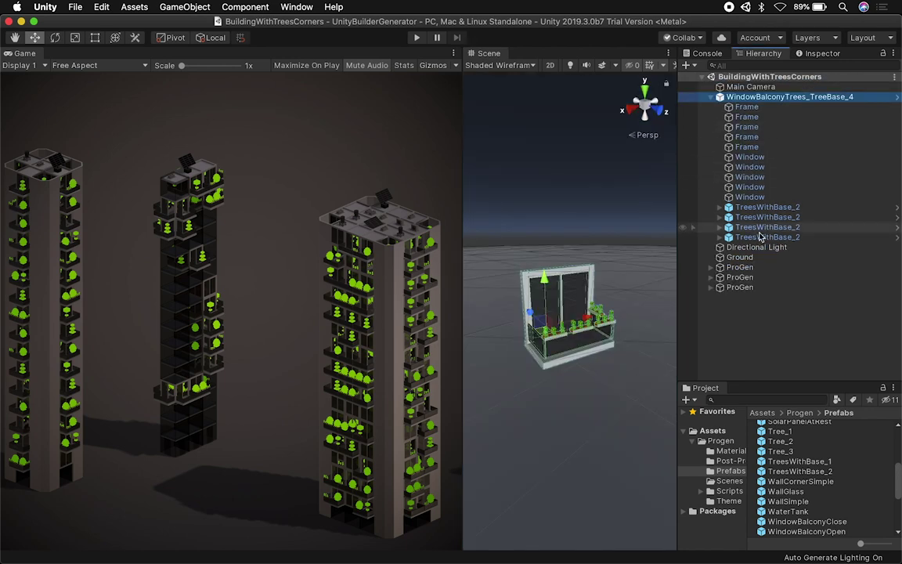
Check the WindowBalconyTrees_TreeBase_4 instance for overrides against its prefab
click(710, 96)
right_click(735, 100)
key(Escape)
click(821, 53)
click(853, 98)
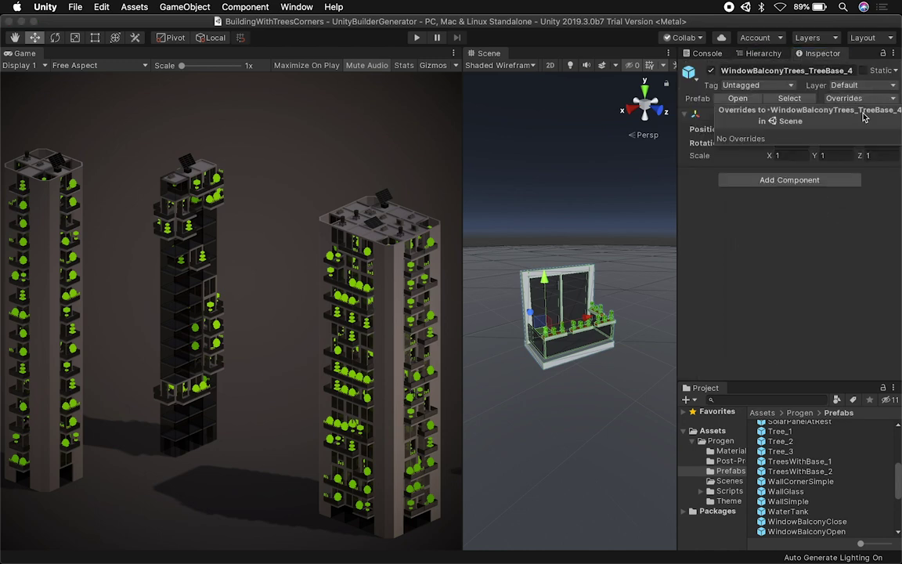
key(Escape)
Delete the WindowBalconyTrees_TreeBase_4 instance from the scene and dock the Scene view together with the Game view, keeping Game in front
click(763, 53)
click(763, 106)
click(768, 97)
key(super+BackSpace)
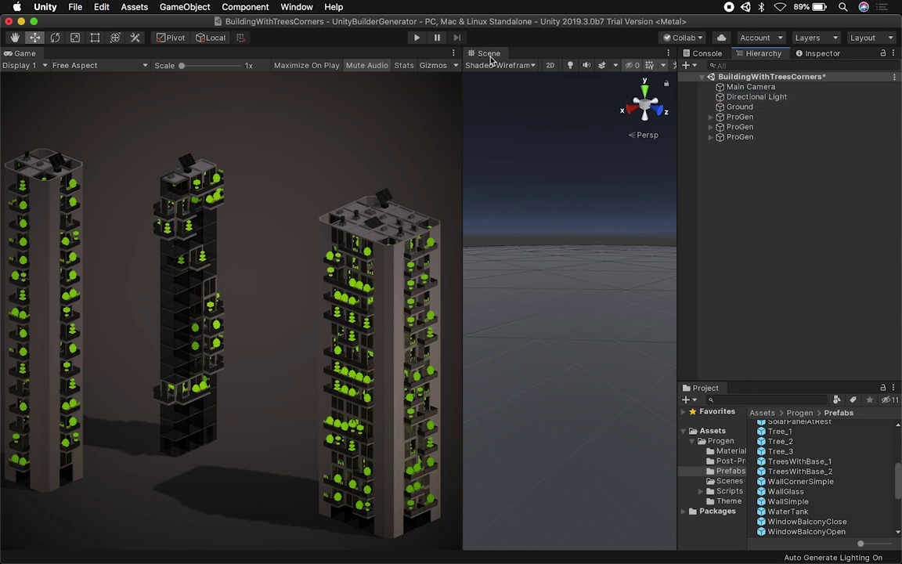
drag(479, 56, 376, 59)
click(24, 53)
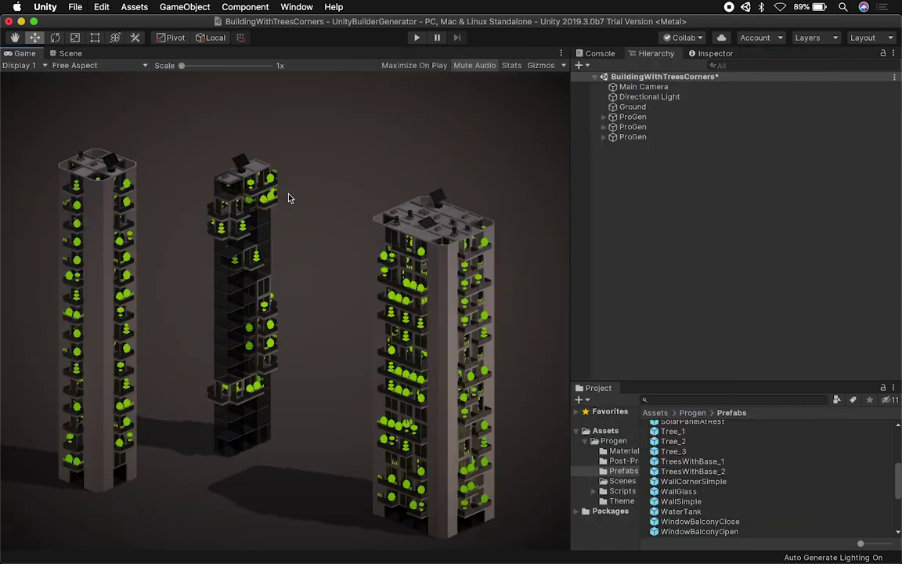
Filter the scene objects by "room" and delete all generated Room objects
click(651, 117)
click(733, 65)
text(room)
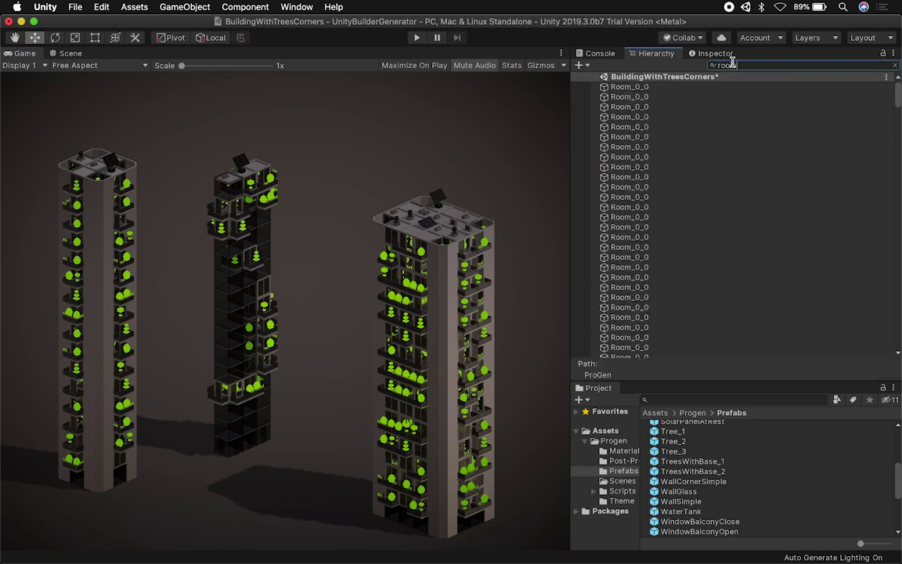
click(704, 87)
scroll(704, 139, down, 15)
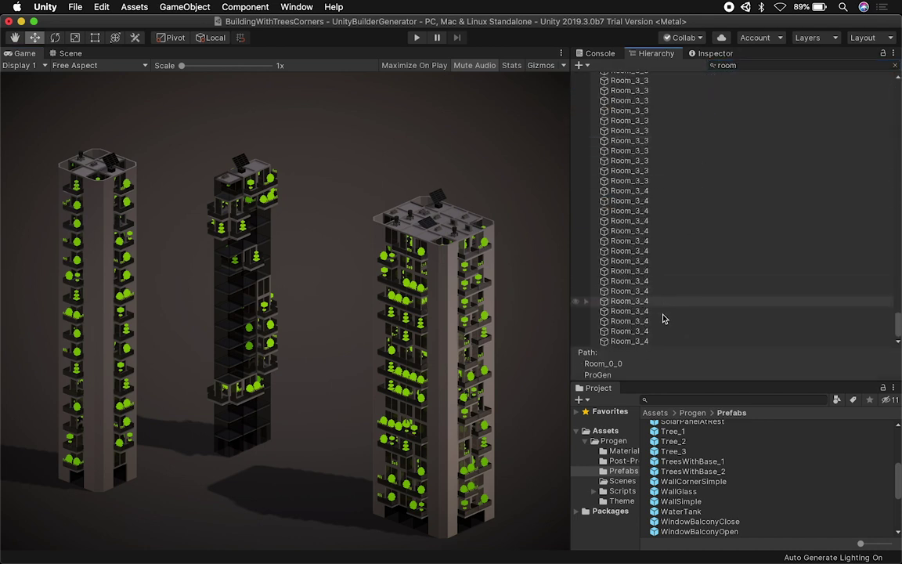
key(super+a)
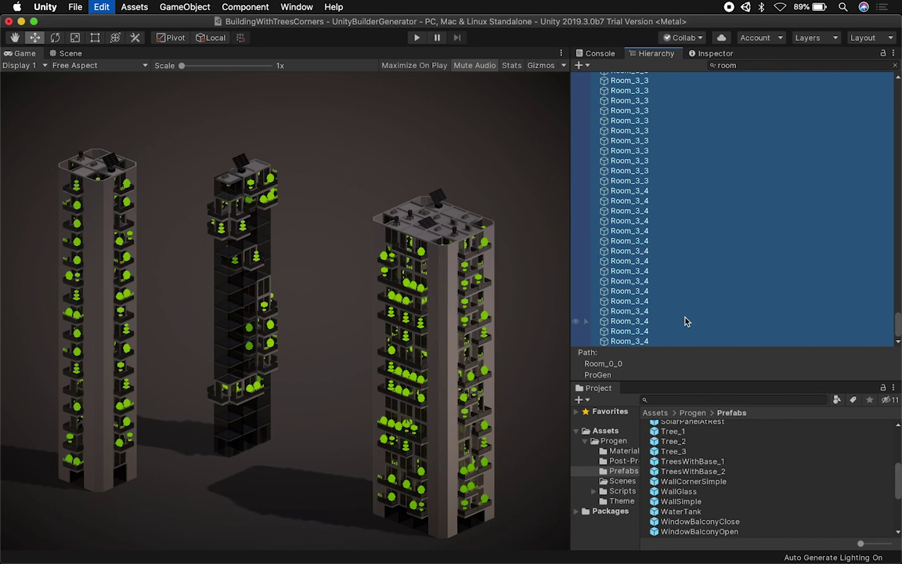
key(super+BackSpace)
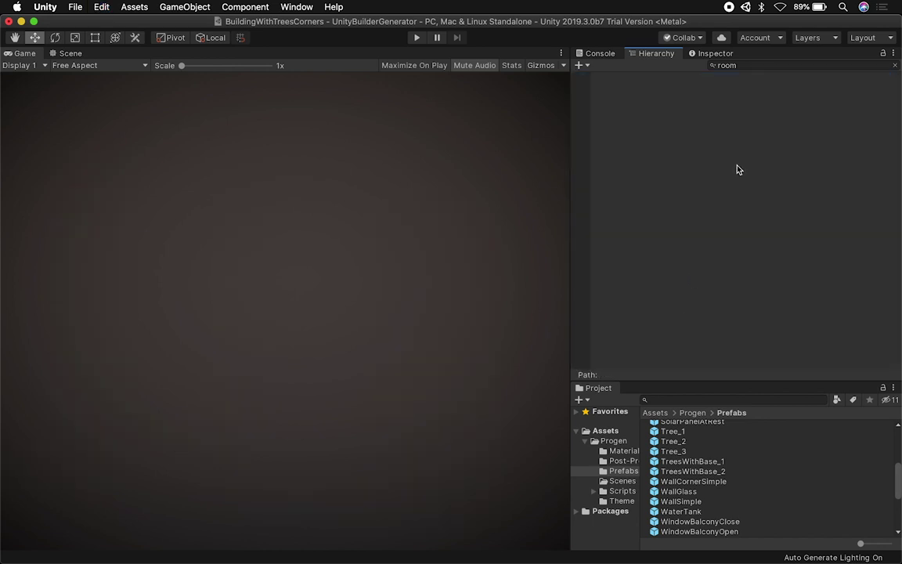
Clear the "room" filter from the Hierarchy and select the last ProGen object
click(744, 68)
key(BackSpace)
key(BackSpace)
key(BackSpace)
key(BackSpace)
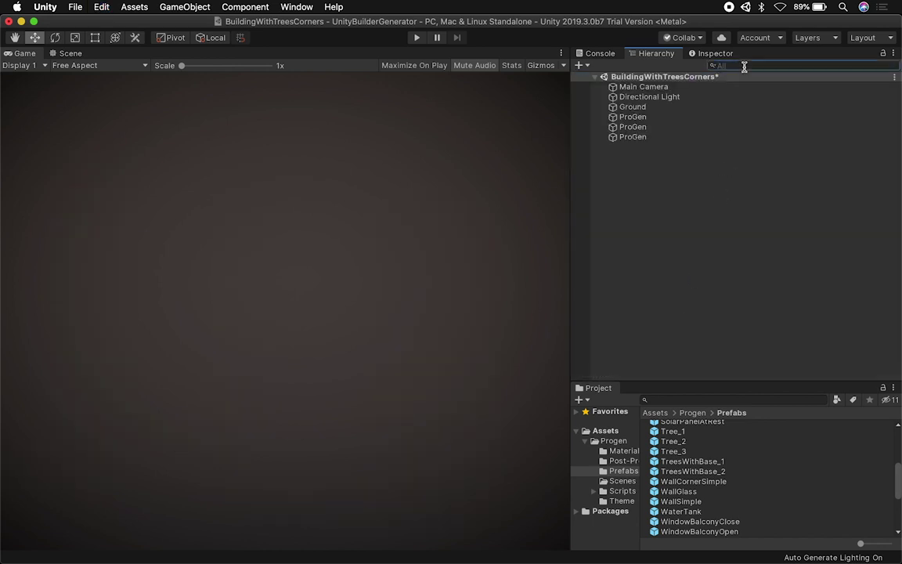
click(656, 118)
click(640, 137)
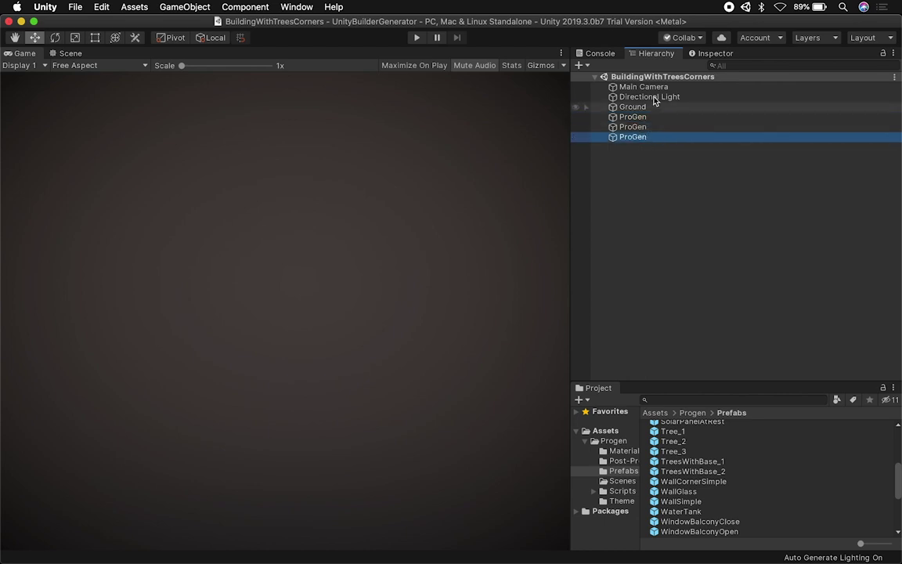
Enlarge the Game view, play the scene to watch all three ProGen buildings generate, and glance at the last ProGen's settings
drag(582, 193, 767, 193)
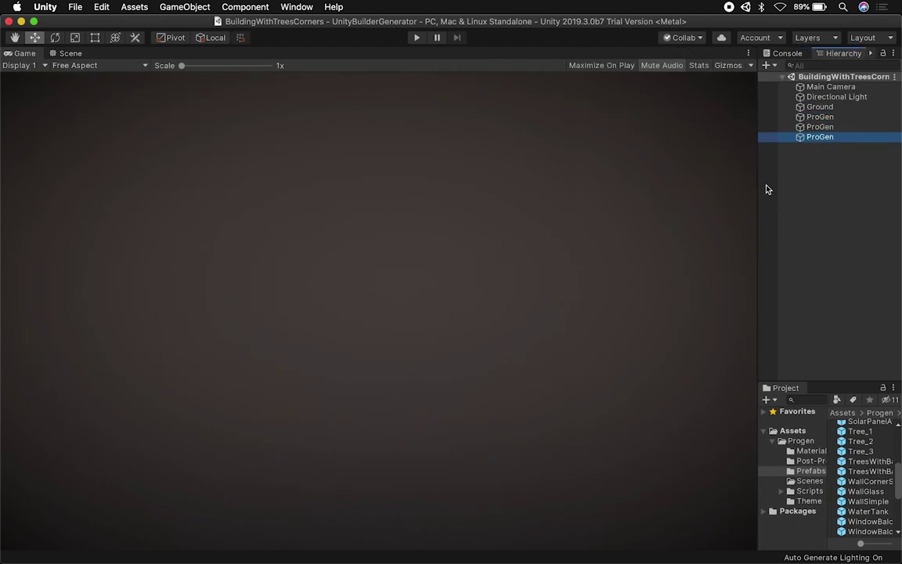
click(417, 38)
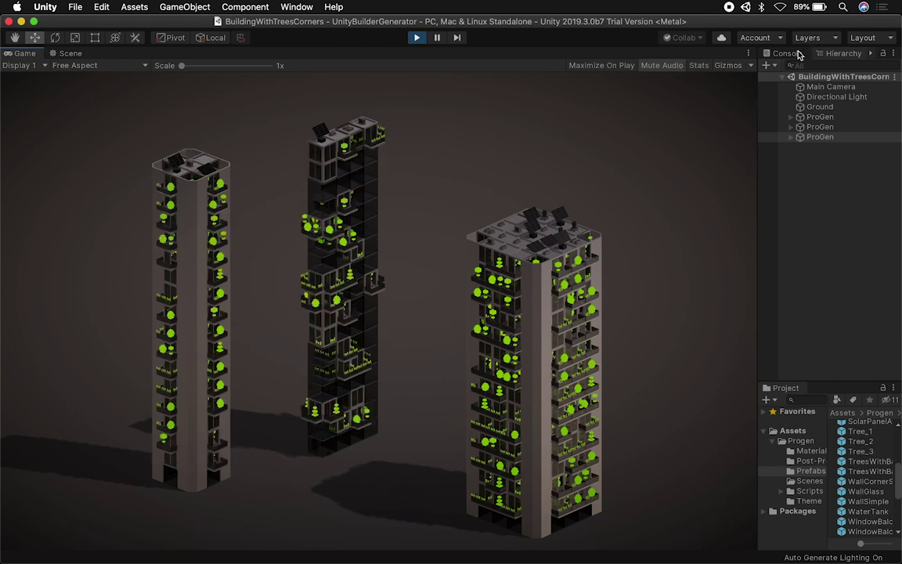
drag(757, 137, 694, 137)
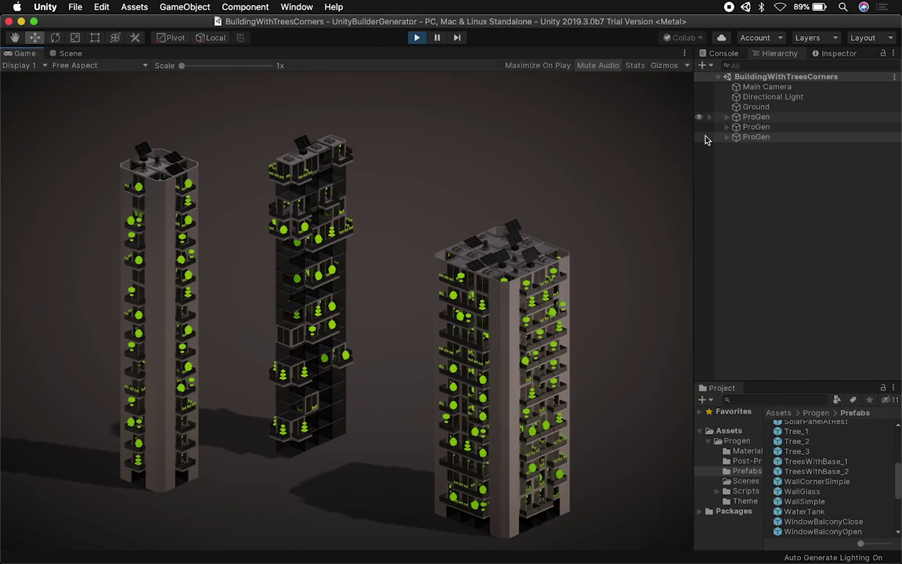
click(831, 53)
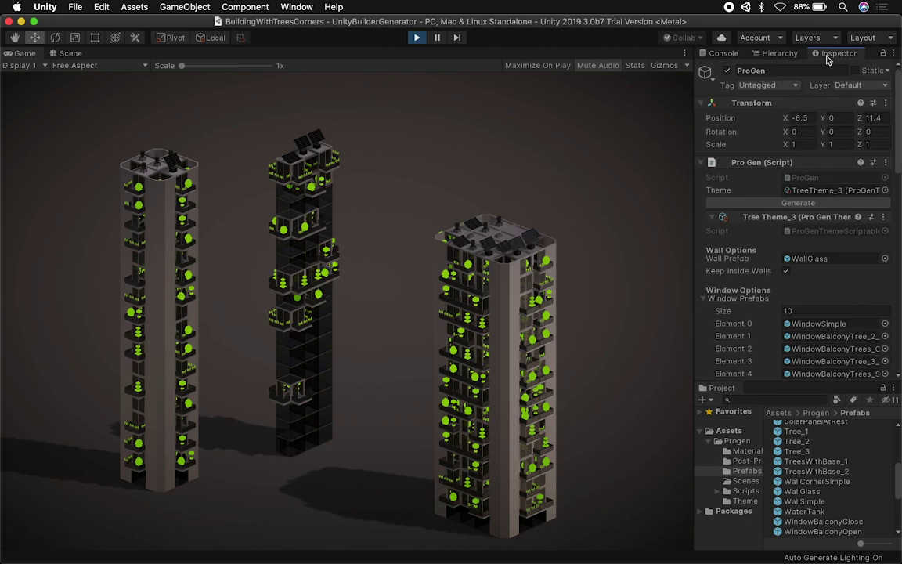
click(779, 54)
Stop the game and deactivate the first two ProGen objects together
click(756, 127)
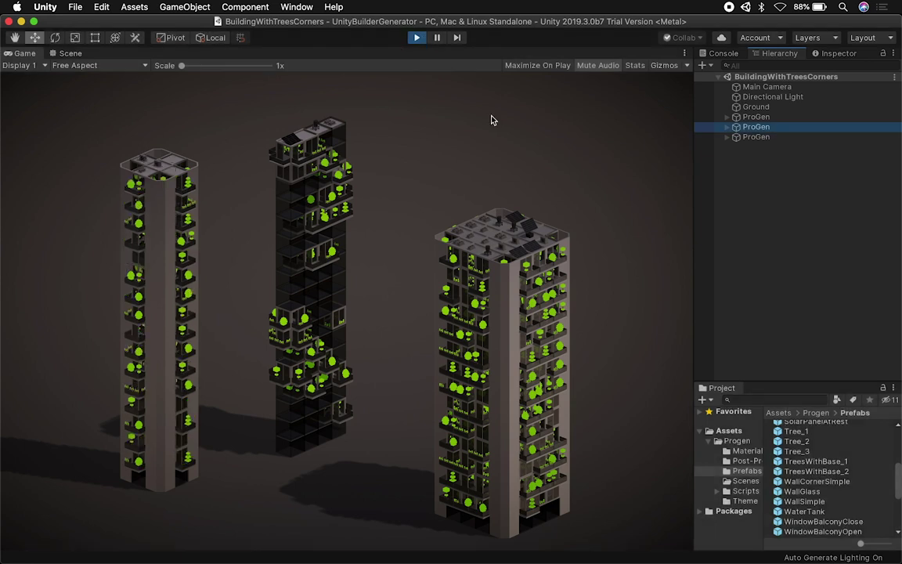
key(super+p)
shift+click(762, 118)
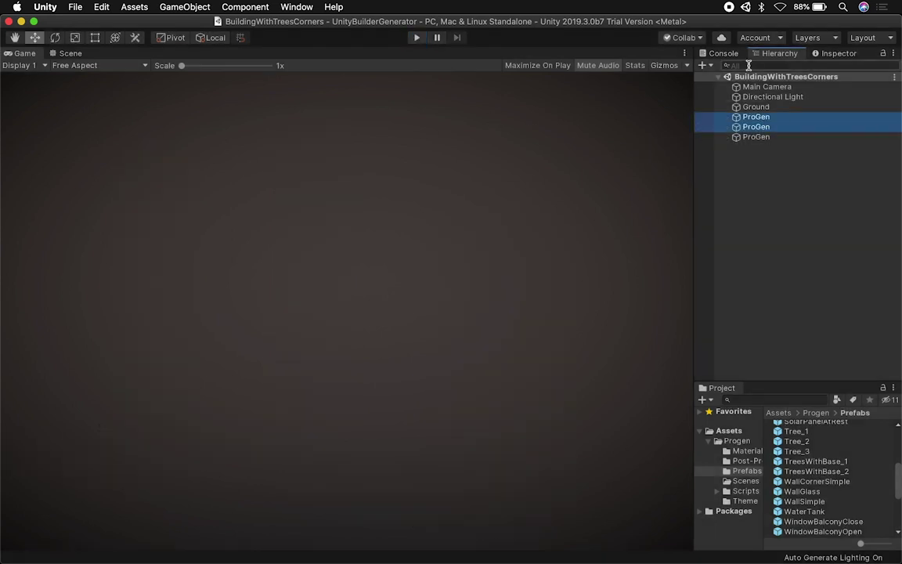
click(838, 53)
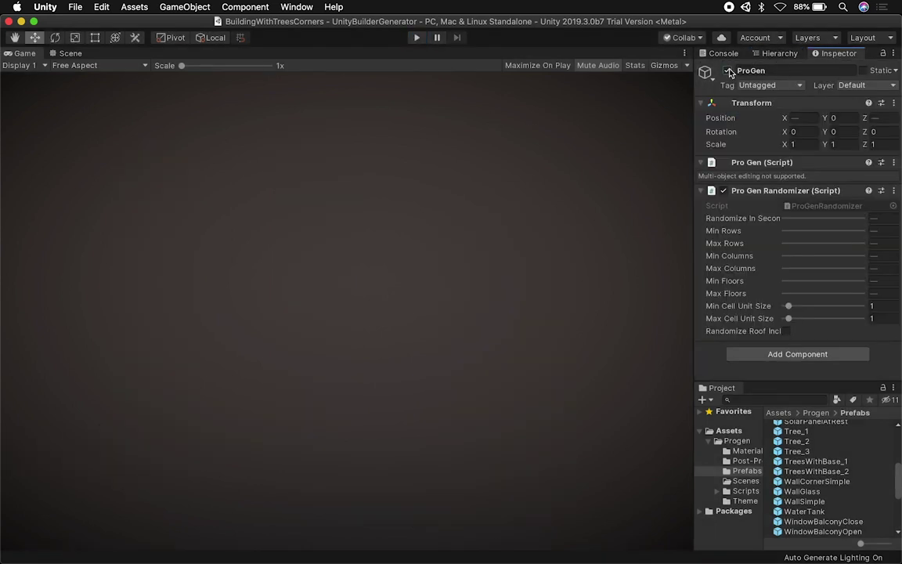
click(727, 72)
click(771, 56)
Select the remaining active ProGen and dock a taller, wider Inspector beside the Project panel below the Hierarchy
click(753, 137)
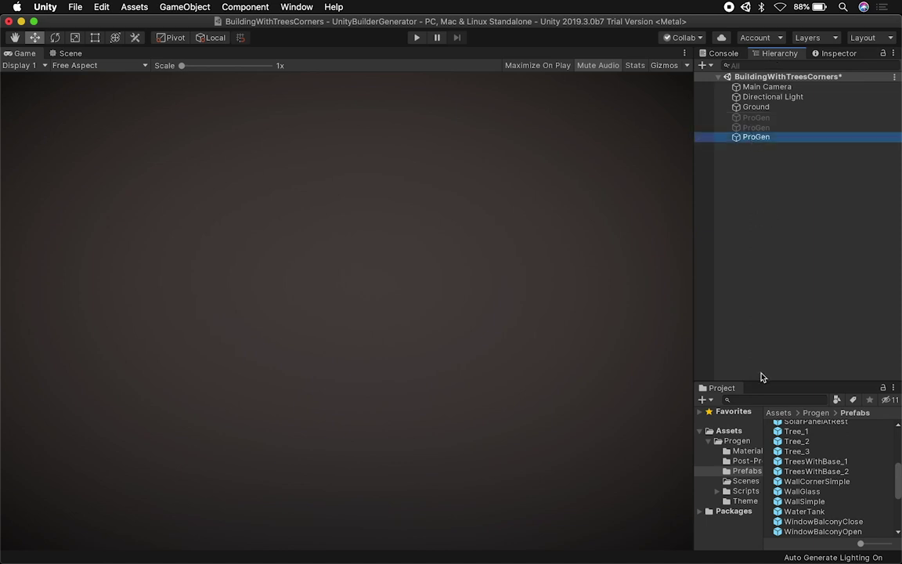
drag(760, 380, 777, 198)
drag(832, 58, 782, 207)
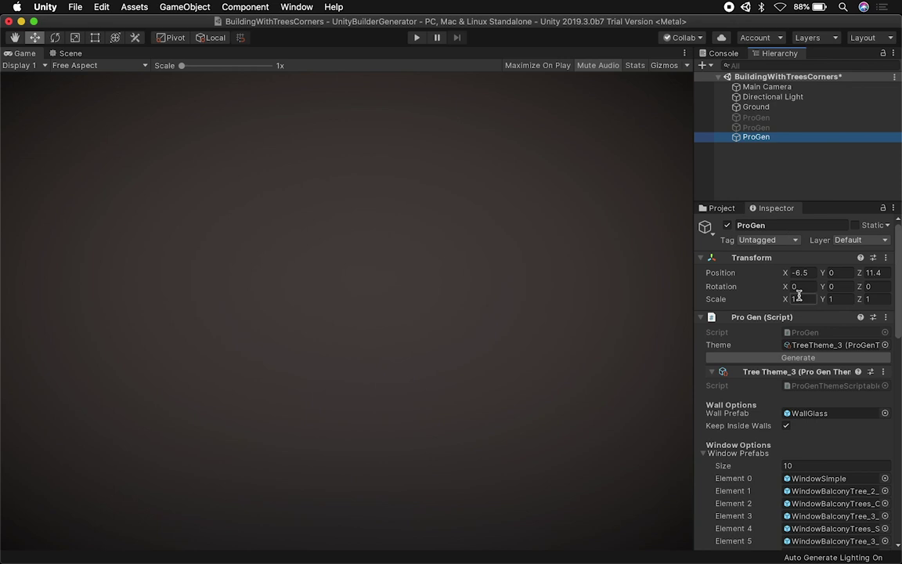
scroll(789, 378, down, 10)
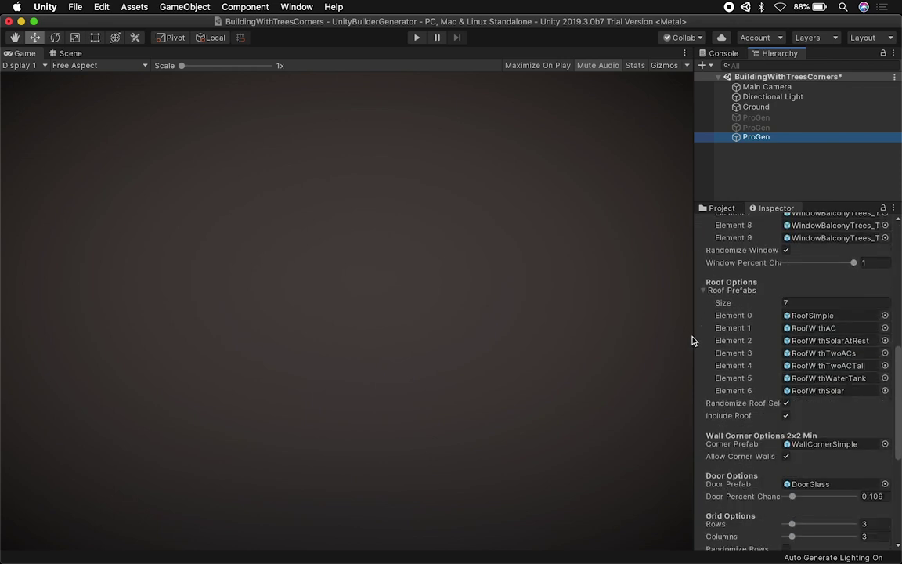
drag(694, 335, 619, 335)
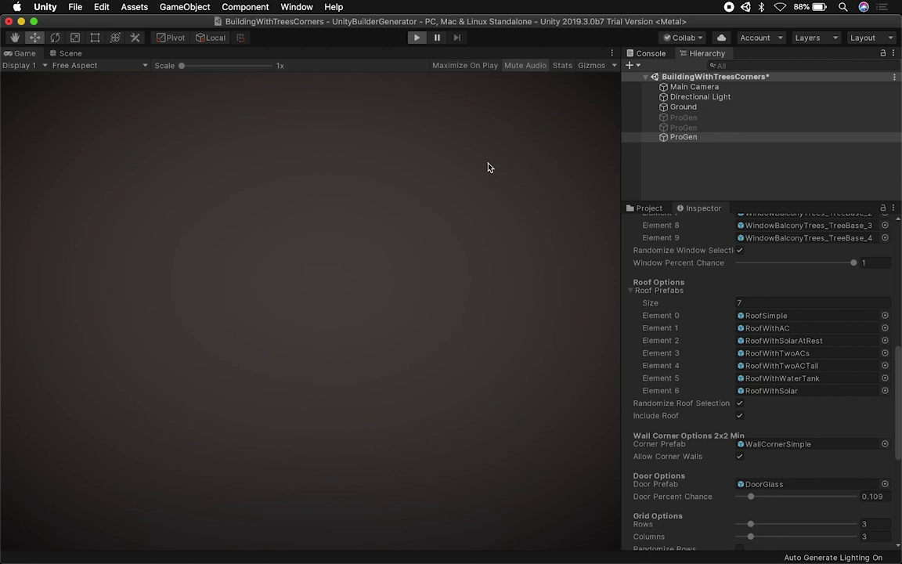
Play the scene and frame the generated ProGen building up close in the Scene view
key(super+p)
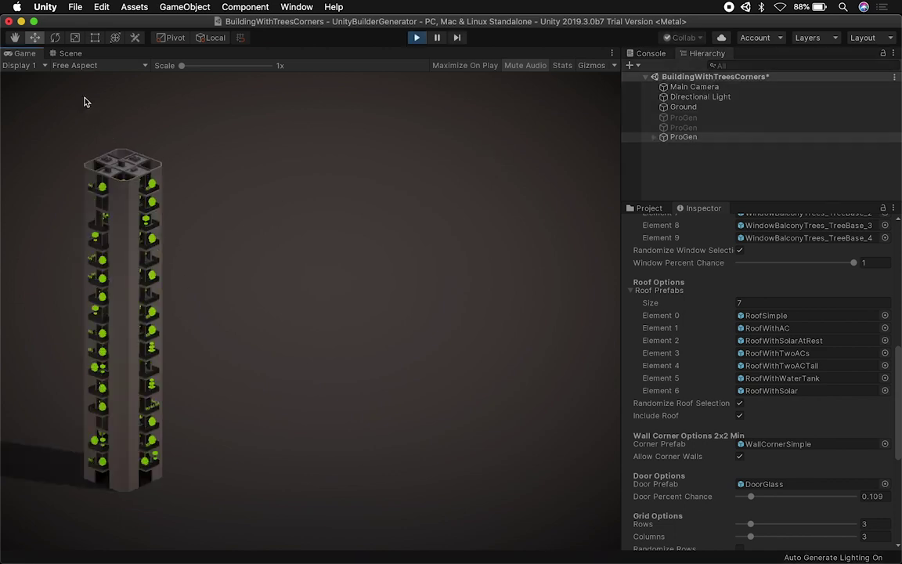
click(69, 53)
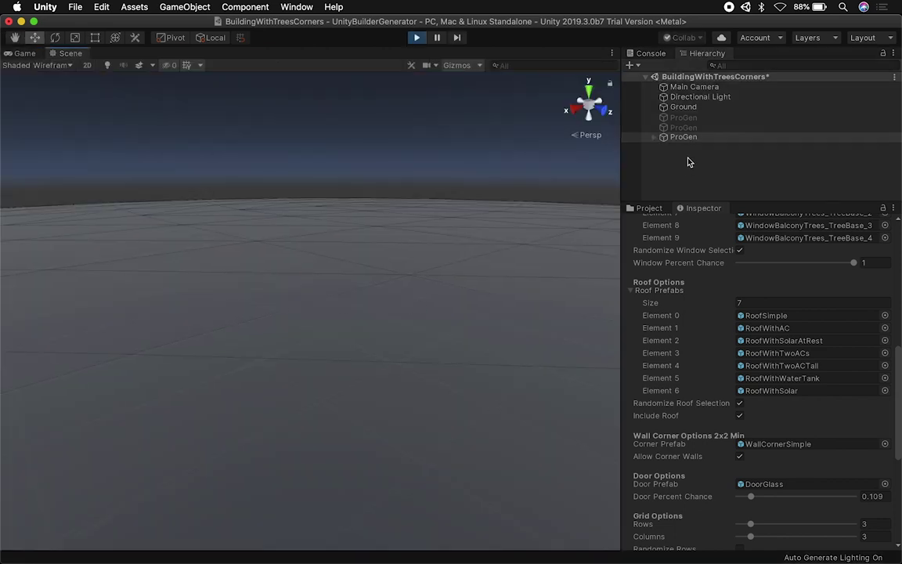
click(655, 141)
click(313, 264)
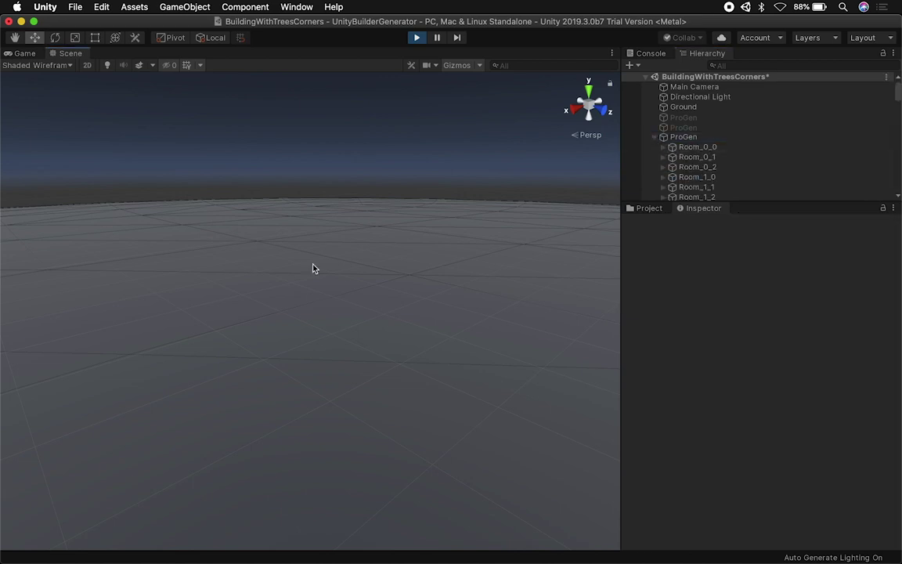
click(635, 137)
key(f)
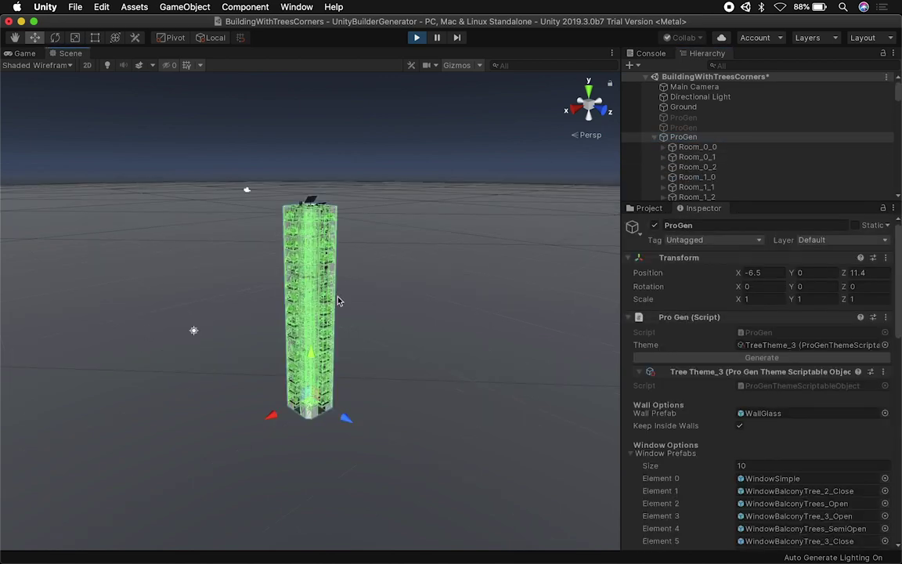
scroll(338, 302, up, 5)
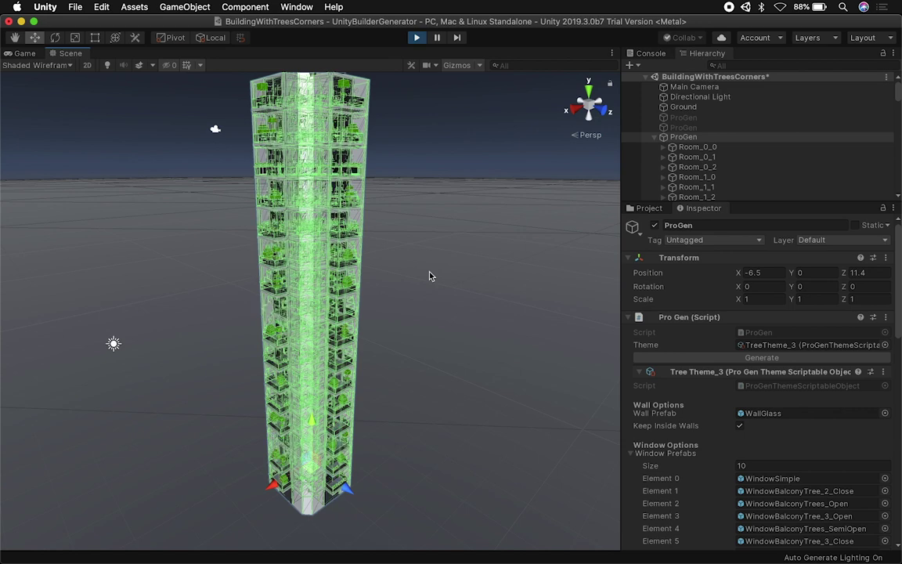
Set the Scene view to Shaded mode with scene lighting on and an isometric projection
click(436, 271)
click(43, 65)
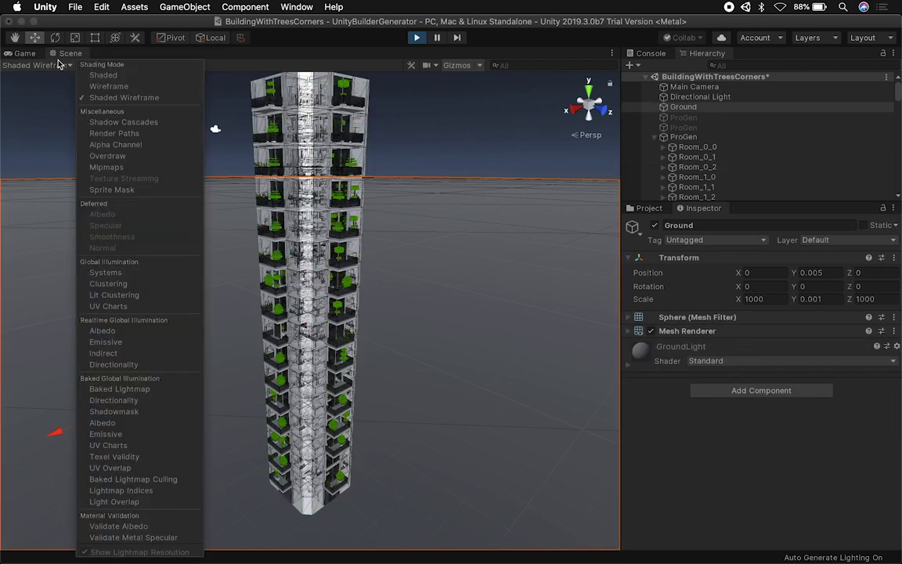
click(95, 75)
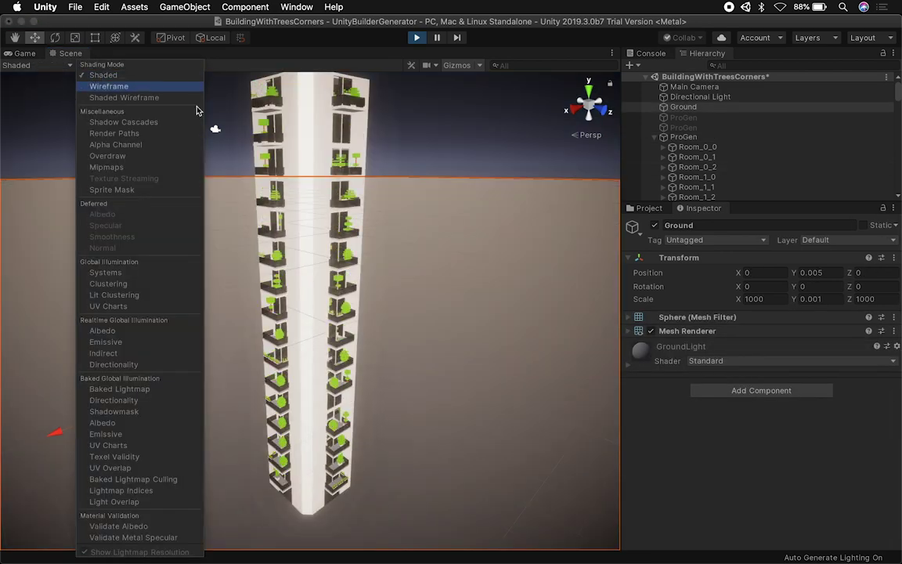
click(146, 48)
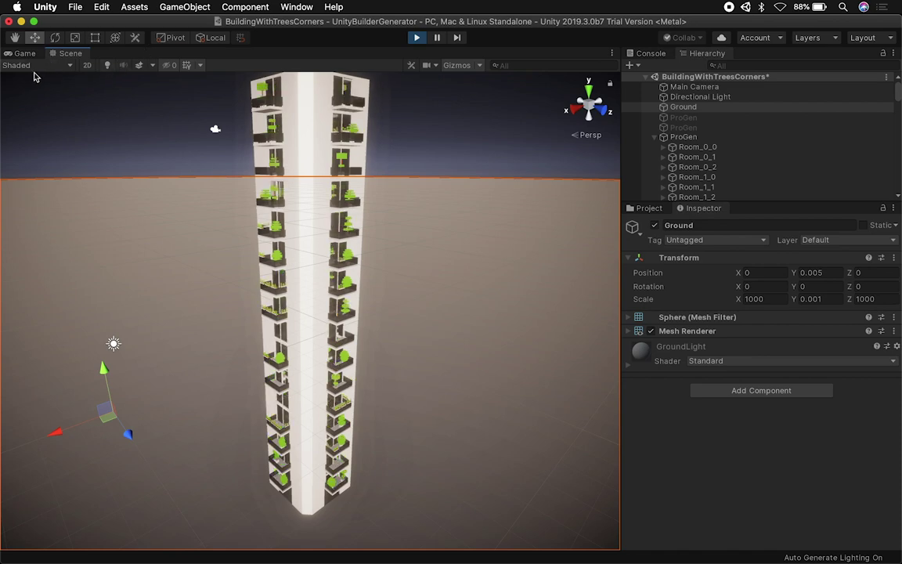
click(107, 68)
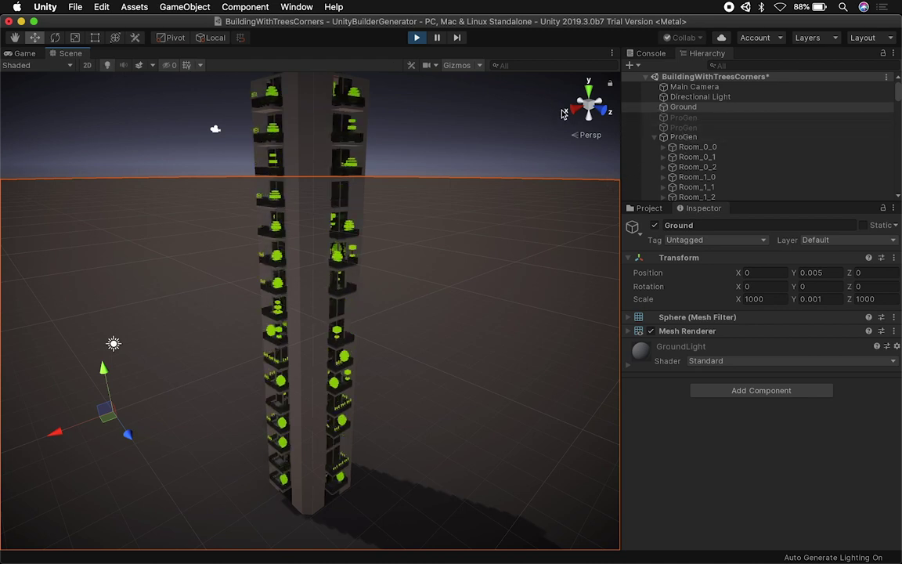
click(590, 138)
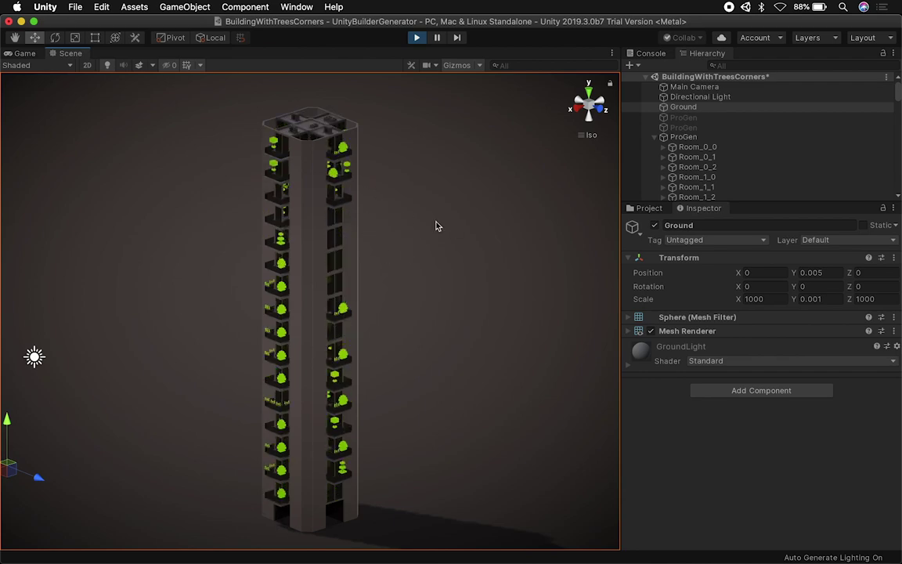
In the running game, set the active ProGen's randomizer to Max Rows 15, Min Floors 5 and Max Floors 16
click(691, 137)
scroll(782, 458, down, 10)
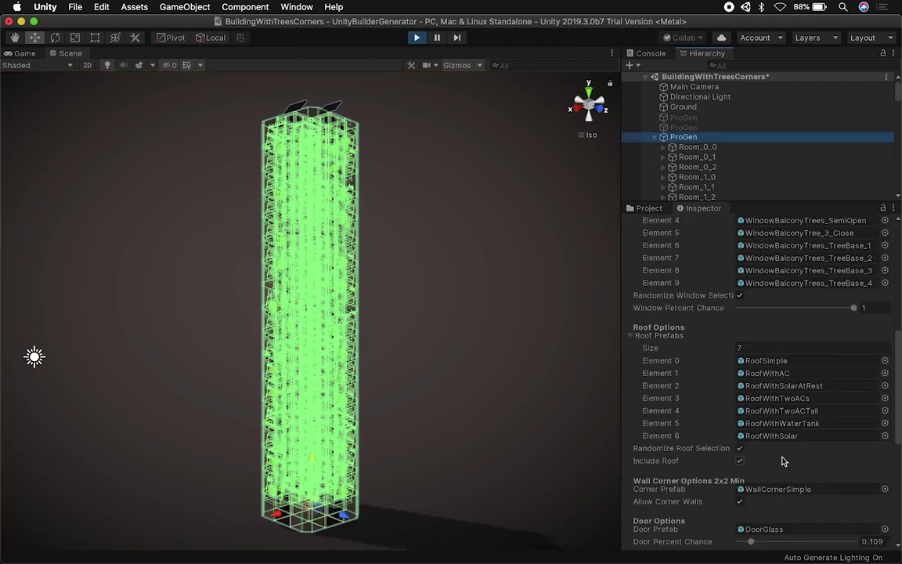
click(26, 53)
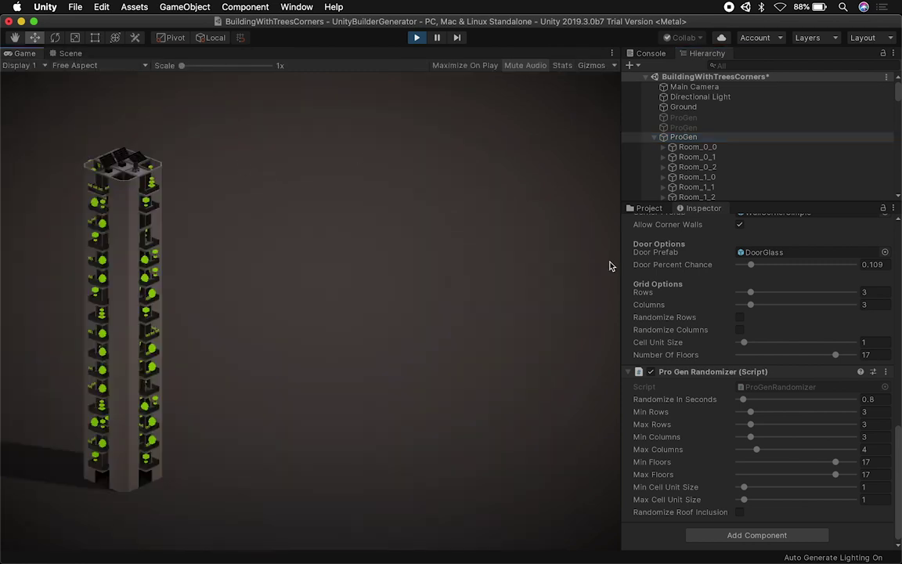
drag(753, 426, 825, 425)
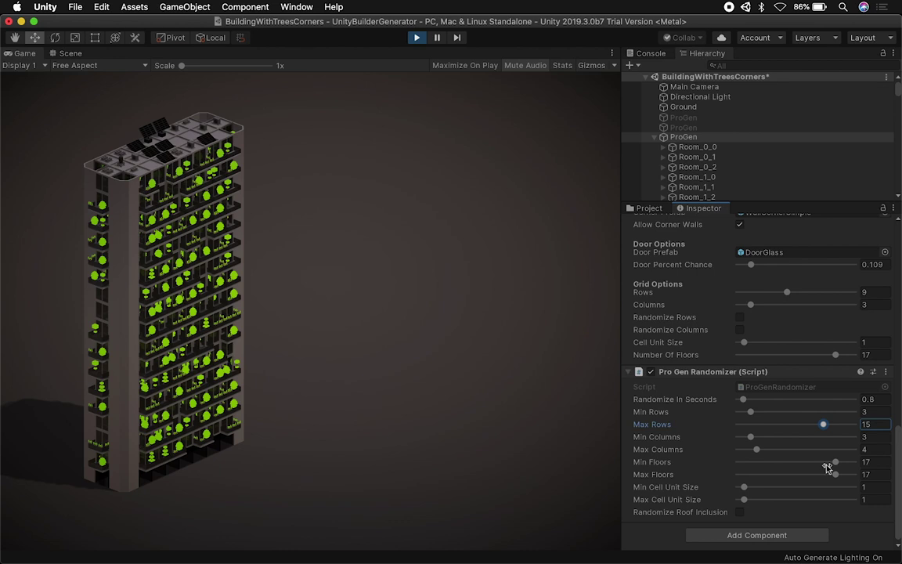
drag(834, 477, 793, 475)
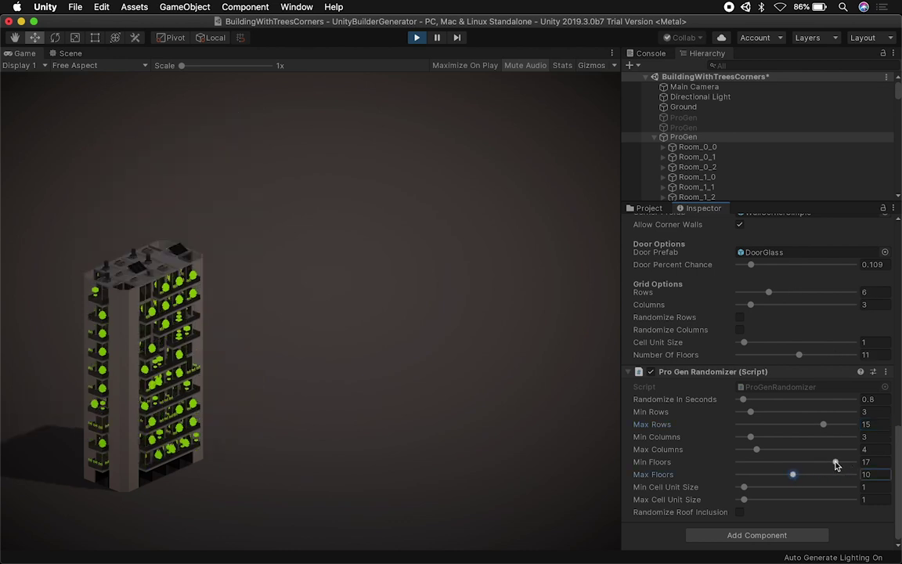
click(762, 462)
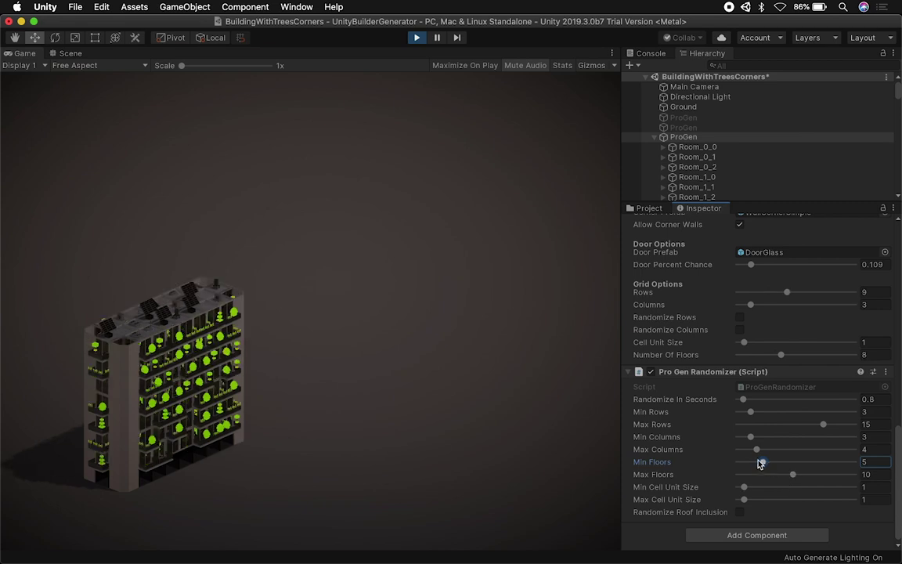
drag(794, 475, 829, 475)
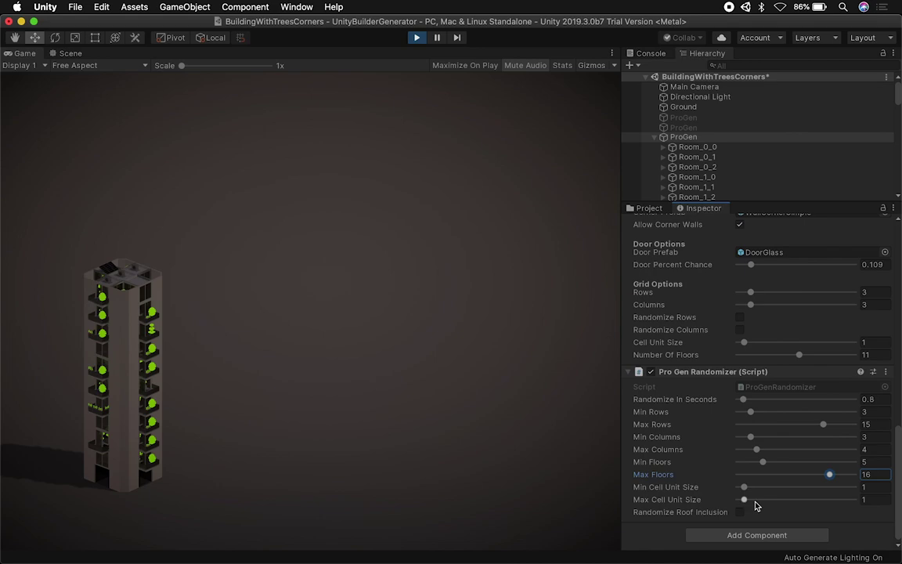
Try a Max Cell Unit Size of 6 on the randomizer and return it to 1
drag(756, 502, 772, 501)
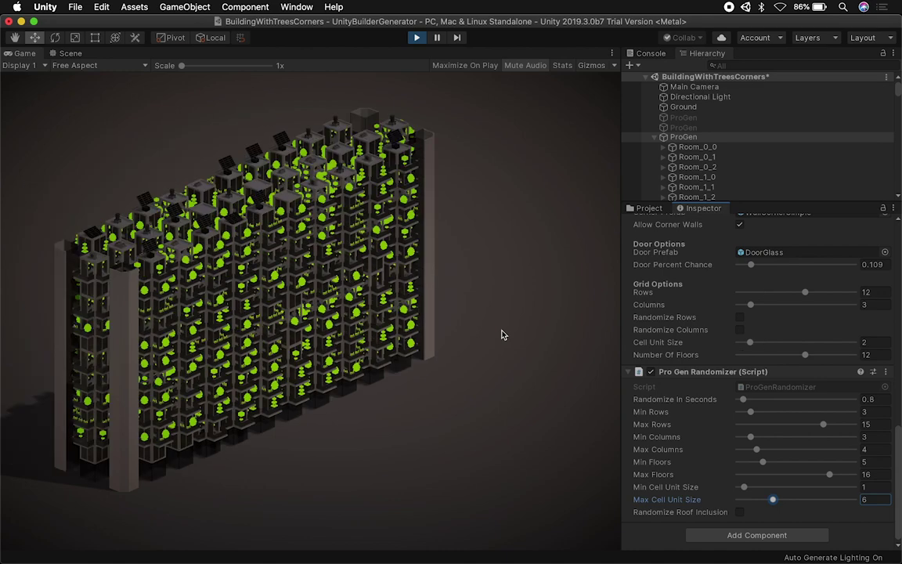
click(867, 499)
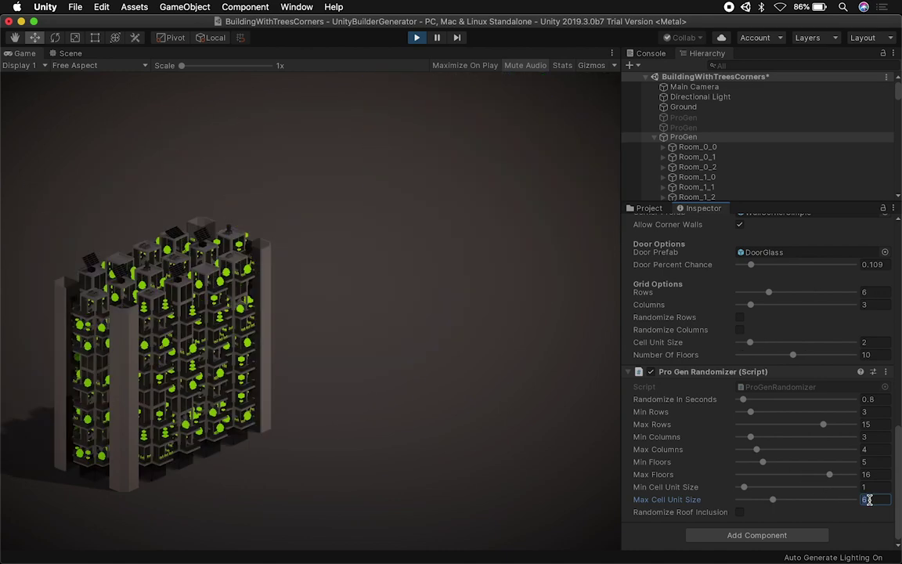
text(1)
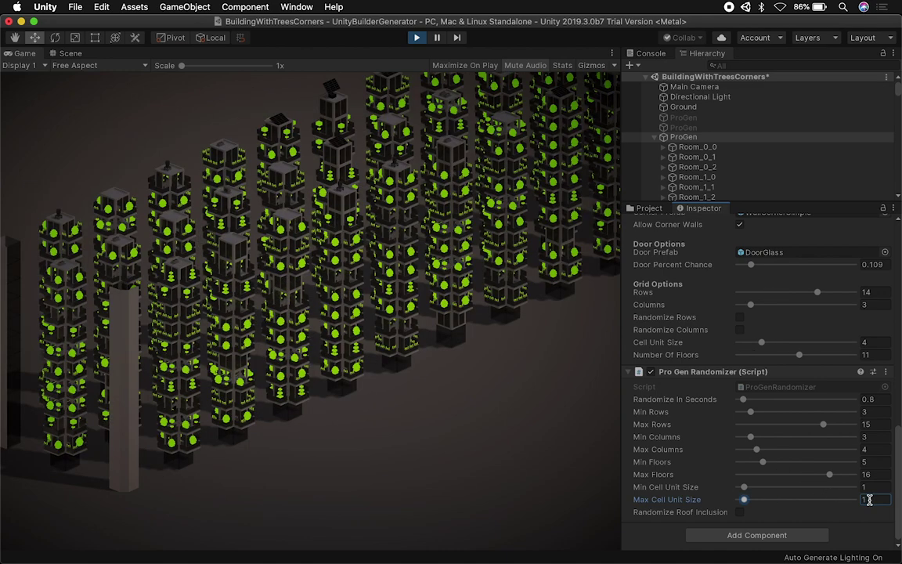
Stop the game, deactivate the last ProGen and activate the middle one with TreeTheme_2, and replay the scene
click(415, 38)
click(680, 139)
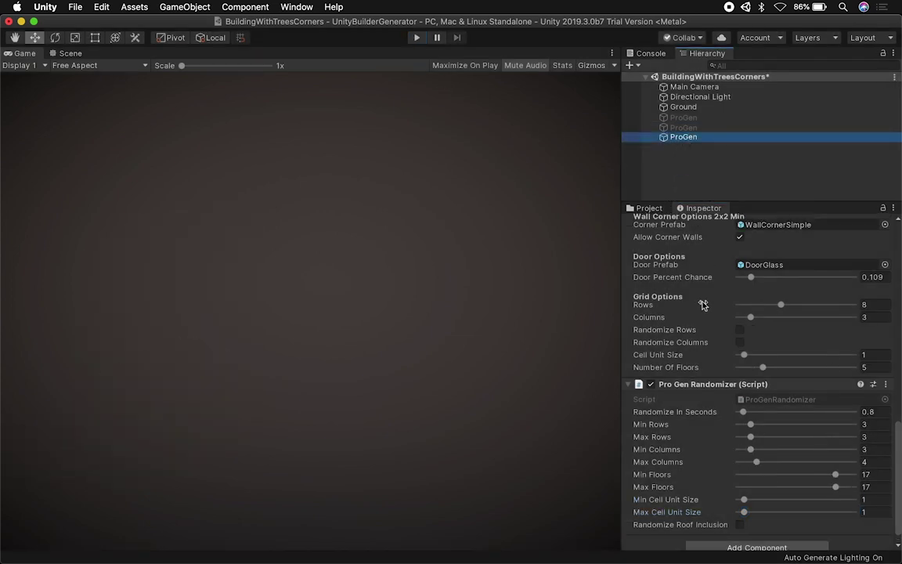
scroll(702, 304, up, 15)
click(655, 226)
click(689, 128)
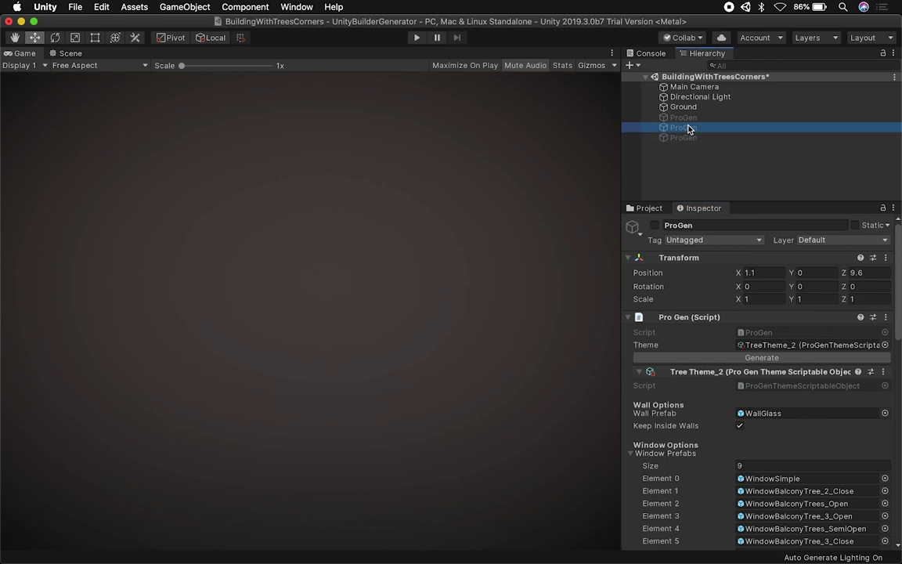
click(655, 226)
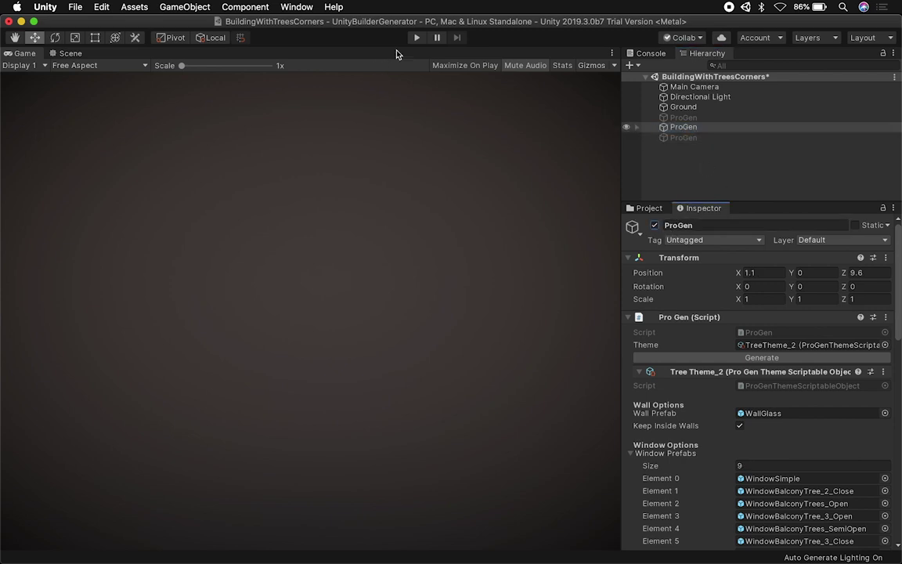
click(417, 39)
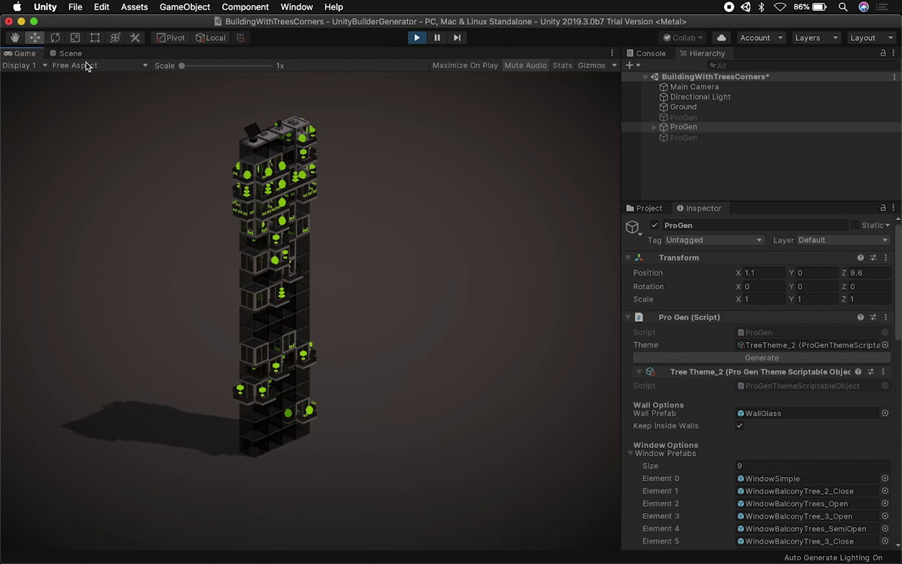
click(333, 267)
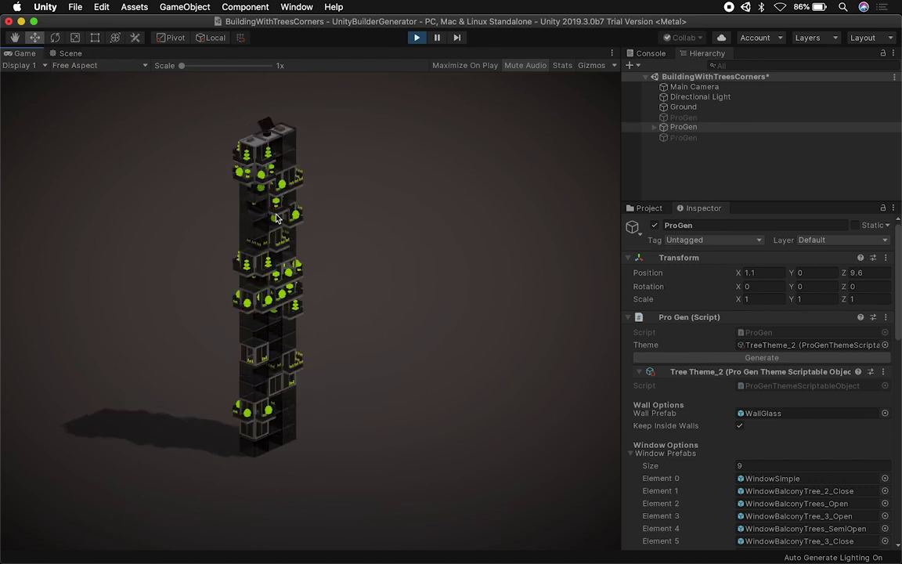
Review the running ProGen's TreeTheme_2 window, roof, door and grid options together with its randomizer settings
scroll(707, 403, down, 10)
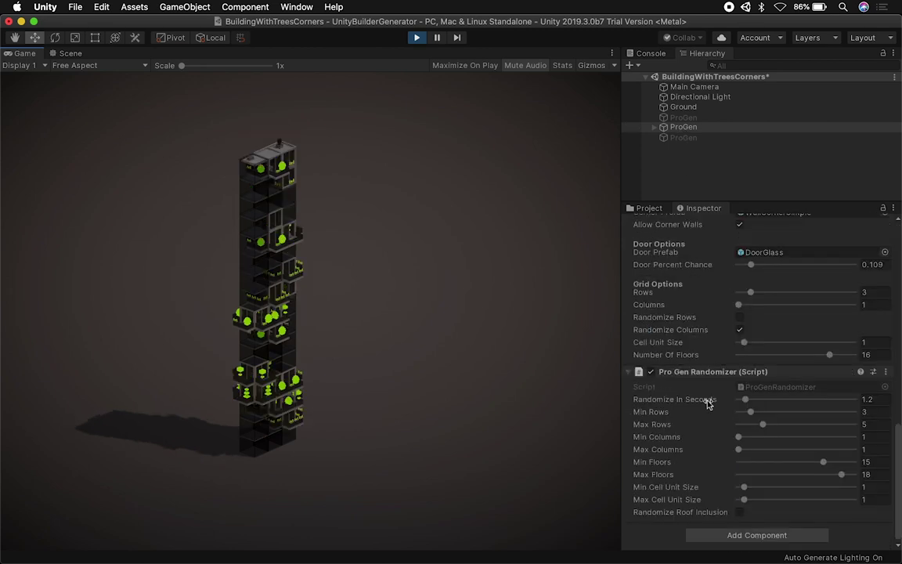
scroll(707, 403, up, 6)
scroll(707, 403, down, 2)
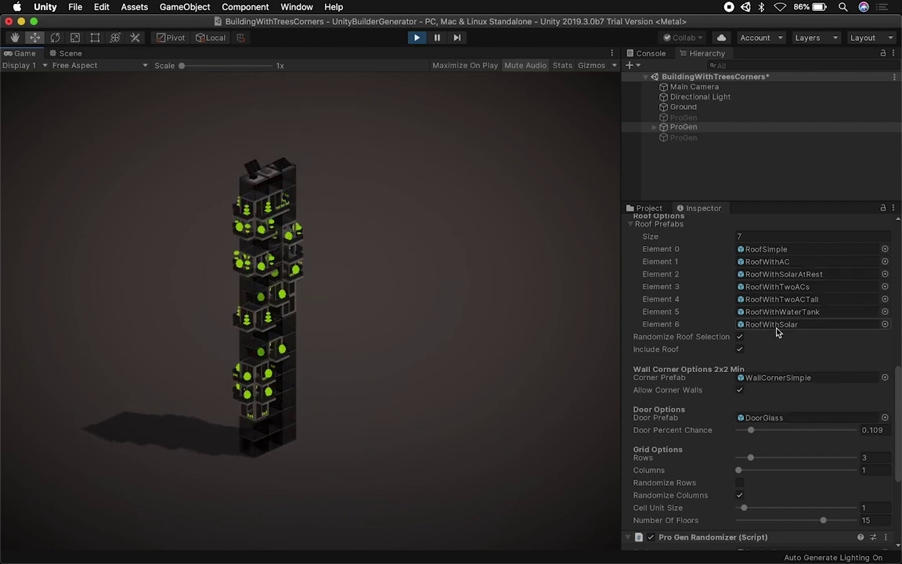
scroll(776, 329, up, 3)
scroll(777, 329, up, 5)
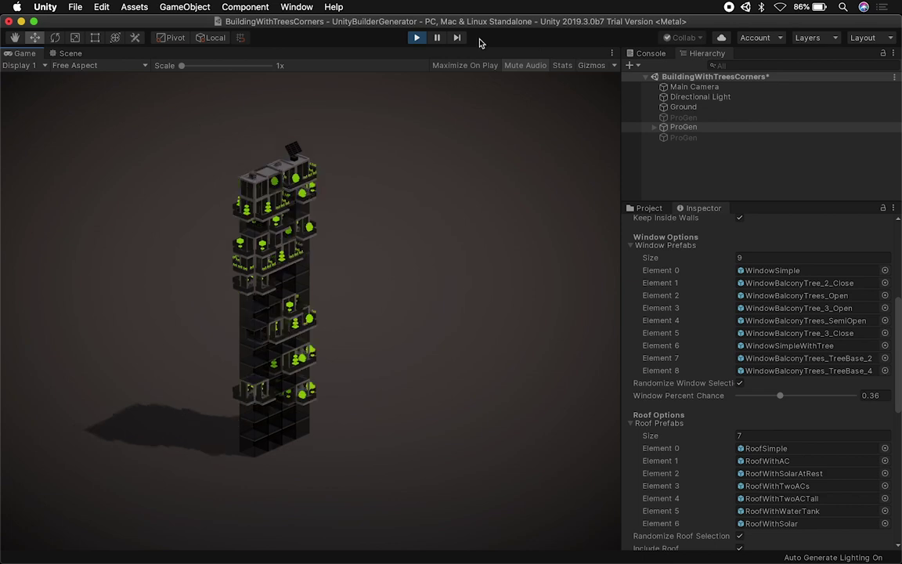
Pause the game, frame one of the building's glass wall panels in the Scene view and select its parent WallGlass clone
click(439, 39)
click(56, 54)
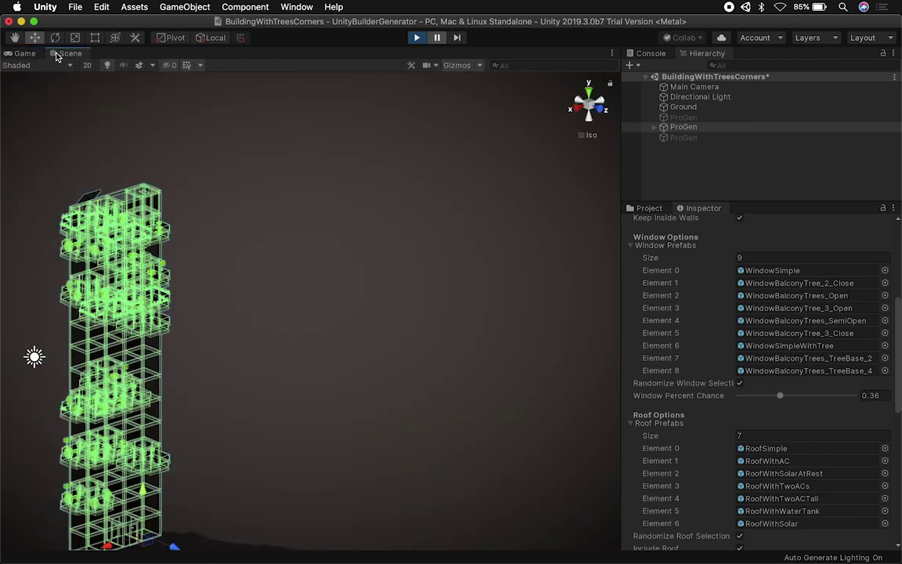
click(199, 216)
middle_drag(201, 217, 402, 157)
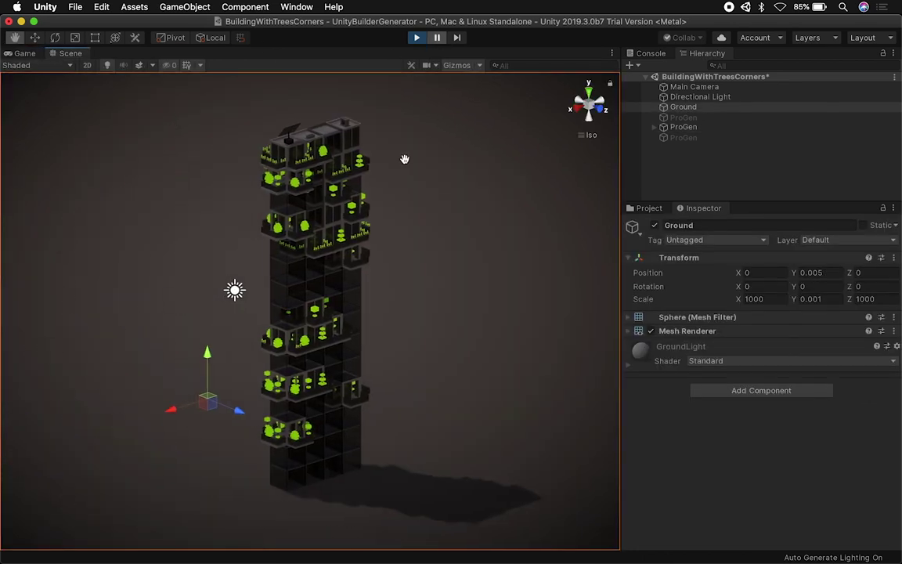
click(303, 281)
key(f)
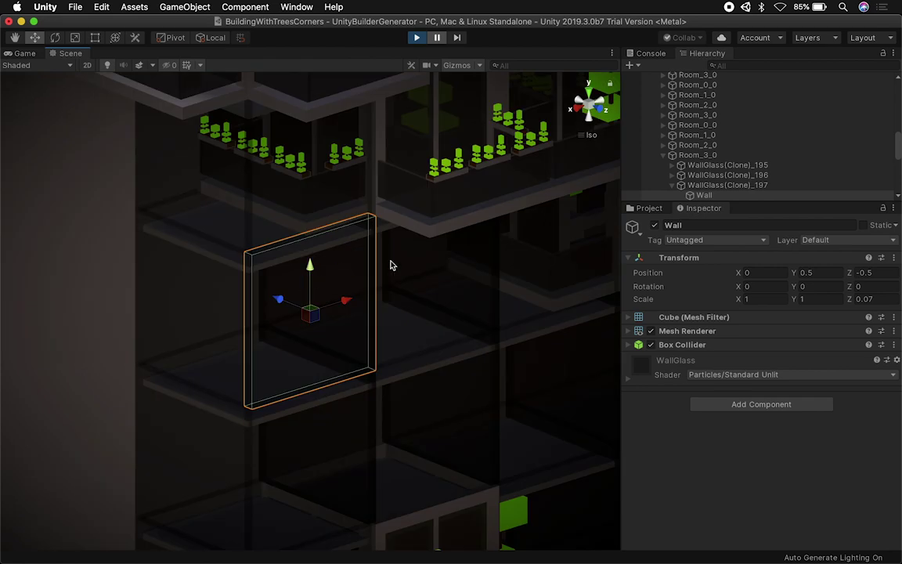
click(702, 186)
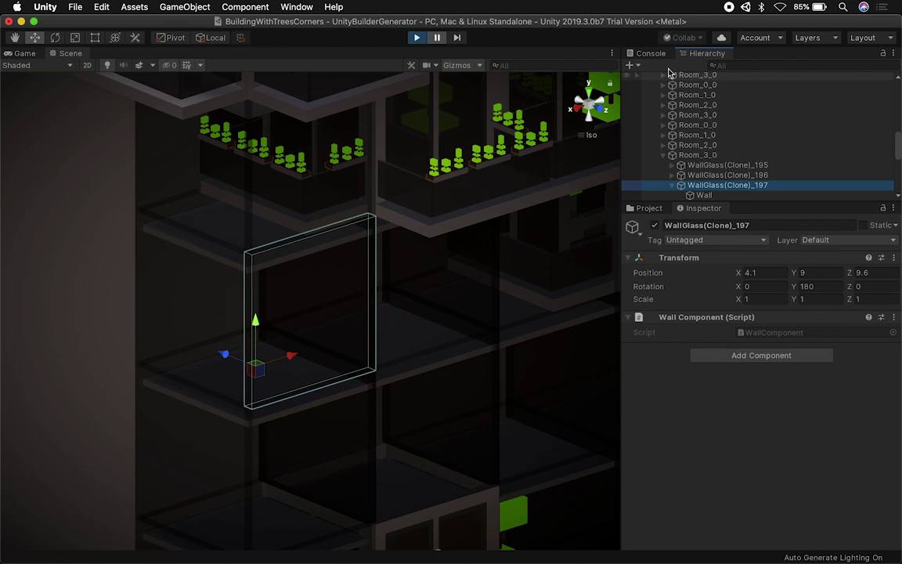
Inspect the DoorGlass and DoorSimple prefabs from the Prefabs folder and return to the paused building scene
click(649, 209)
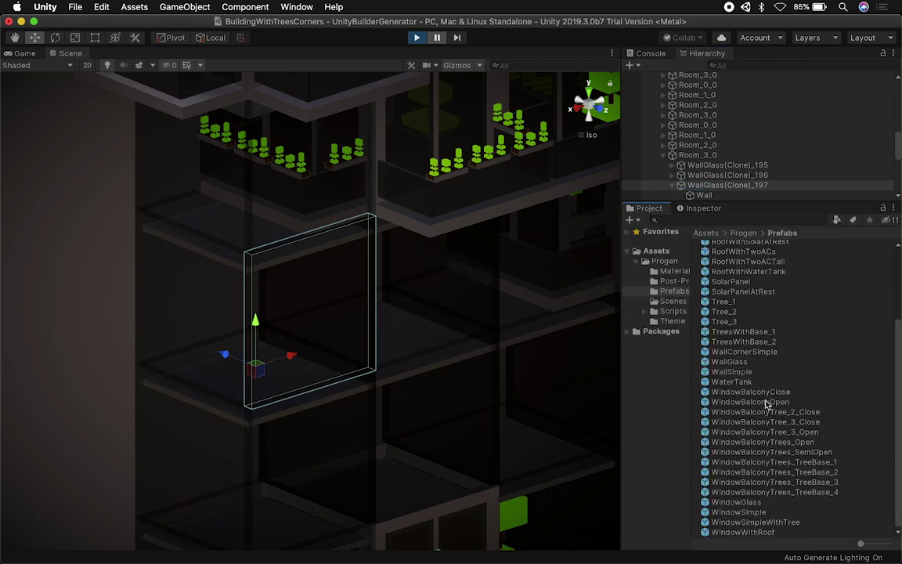
scroll(743, 329, up, 5)
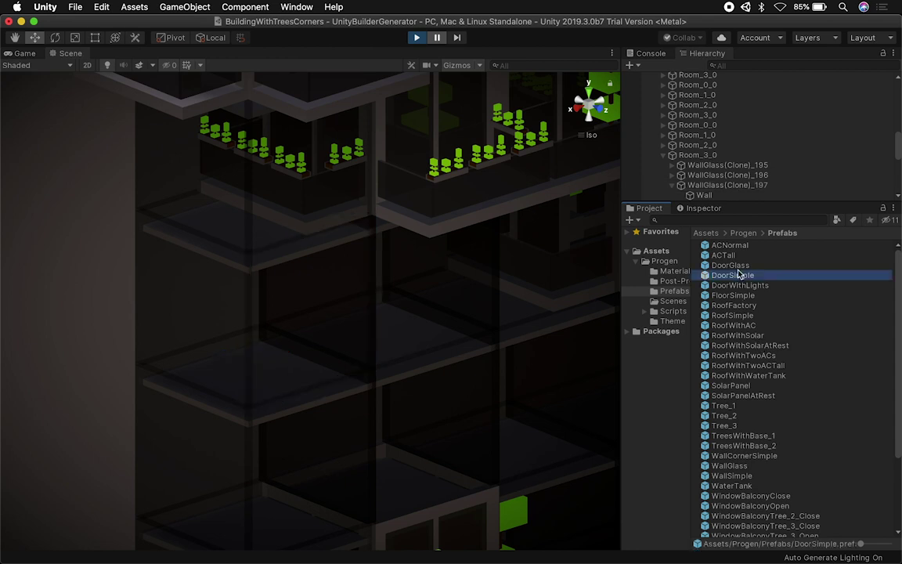
double_click(730, 266)
scroll(388, 296, down, 5)
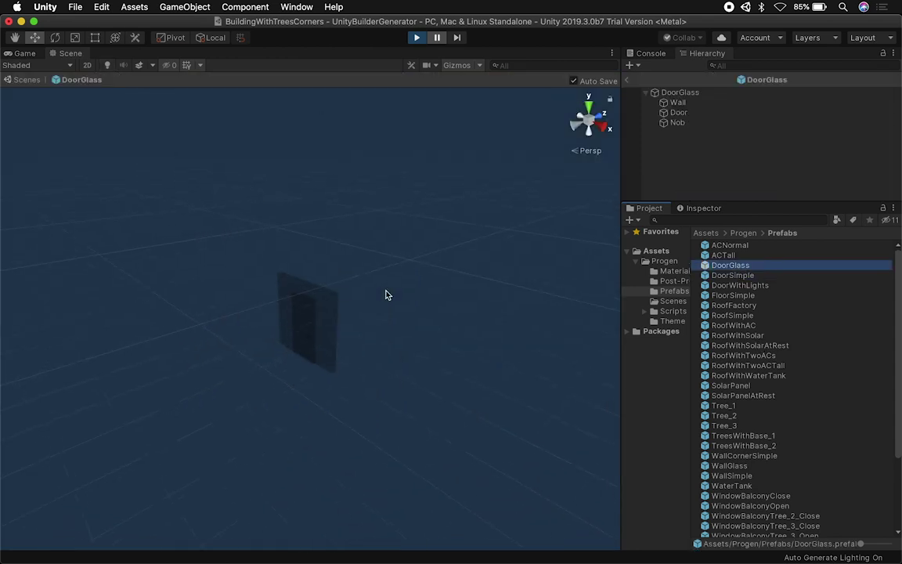
alt+drag(519, 283, 357, 343)
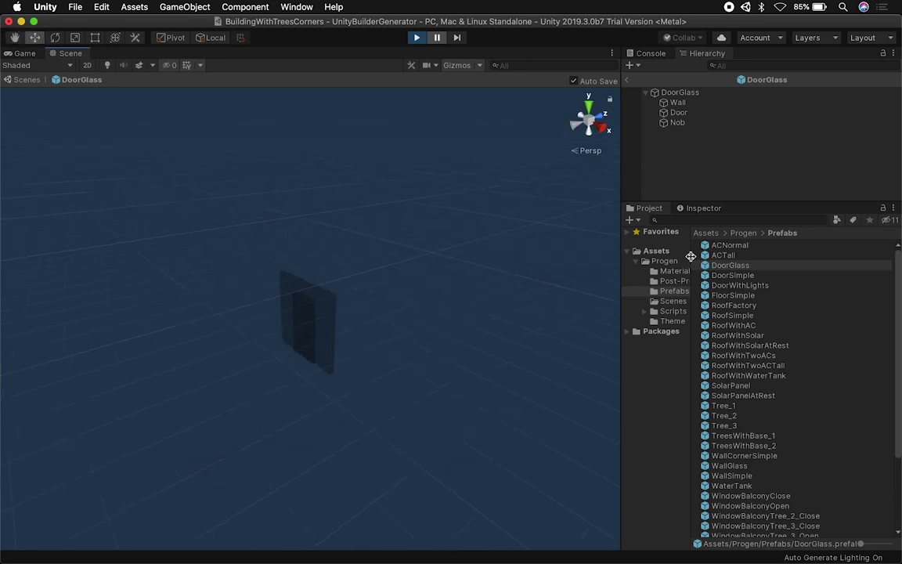
double_click(722, 275)
alt+drag(364, 354, 291, 398)
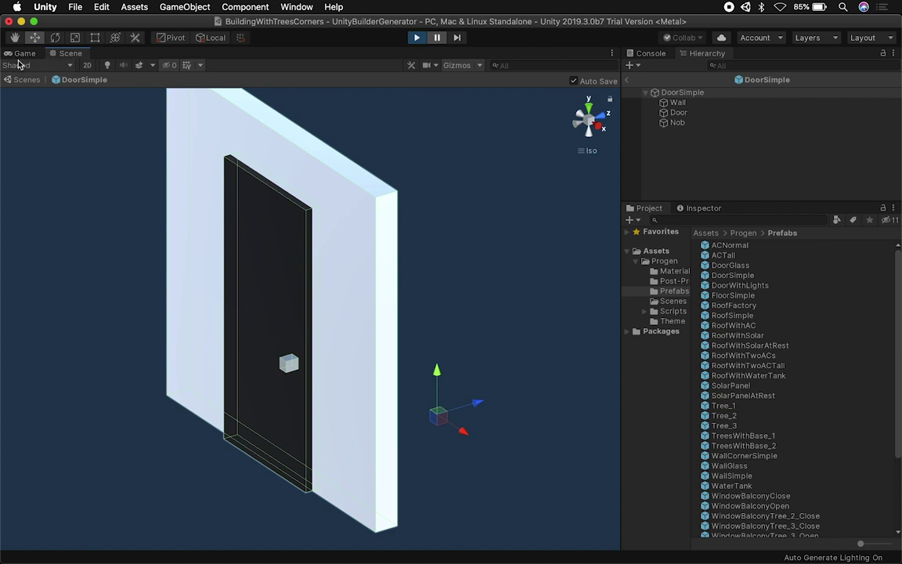
click(22, 54)
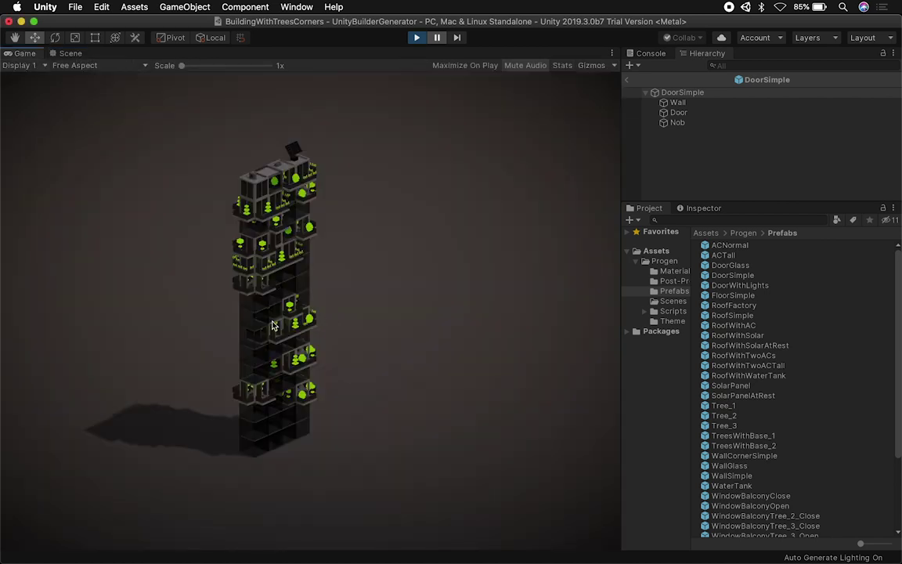
click(629, 80)
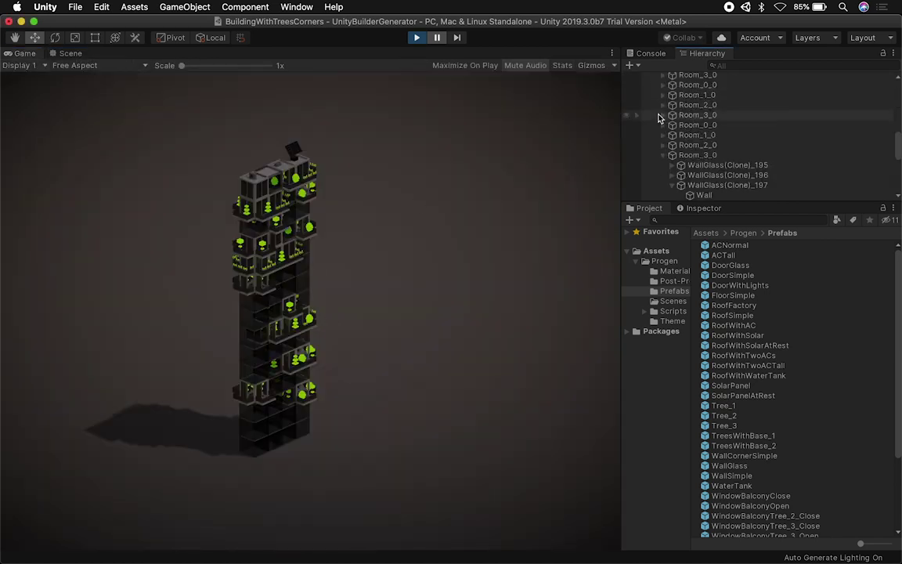
Open the WallGlass prefab from the Prefabs folder and view its panel in the Scene view
click(678, 165)
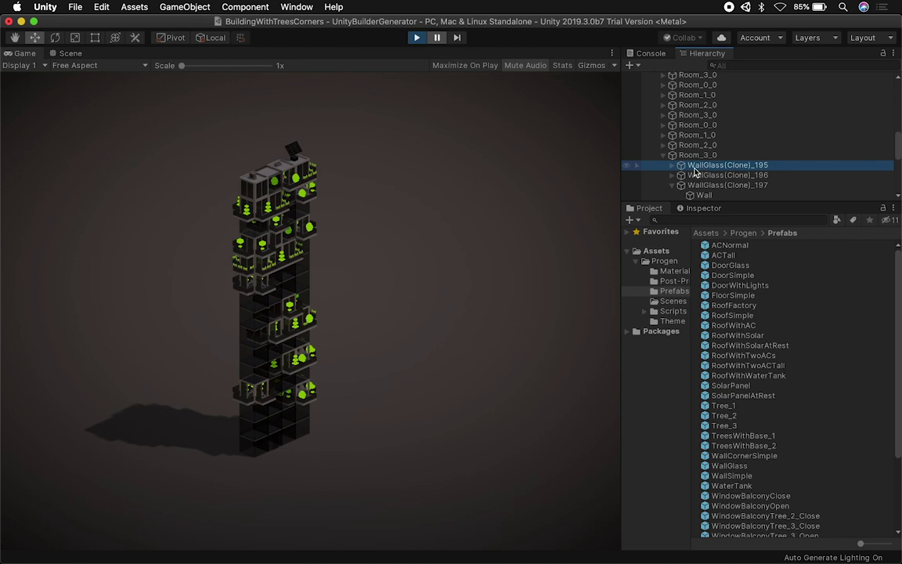
scroll(736, 422, down, 5)
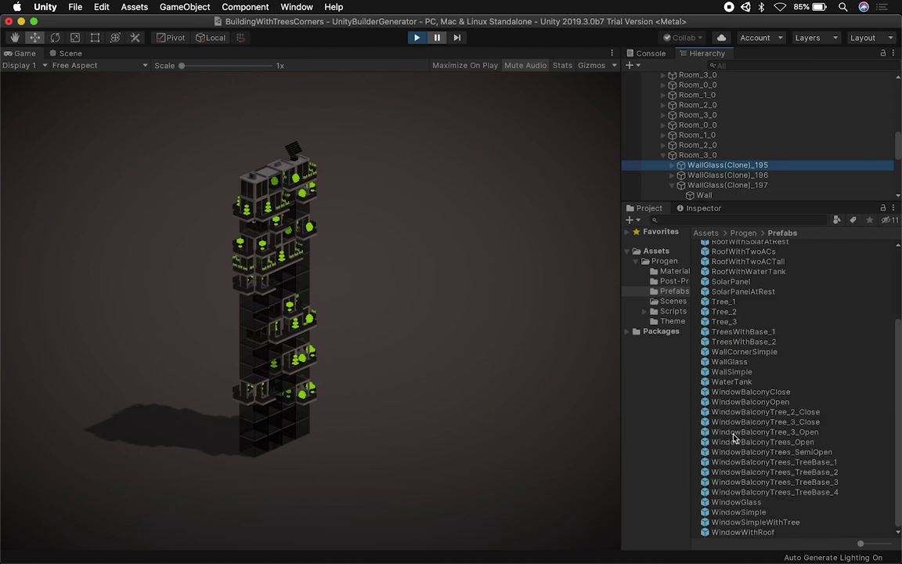
double_click(732, 362)
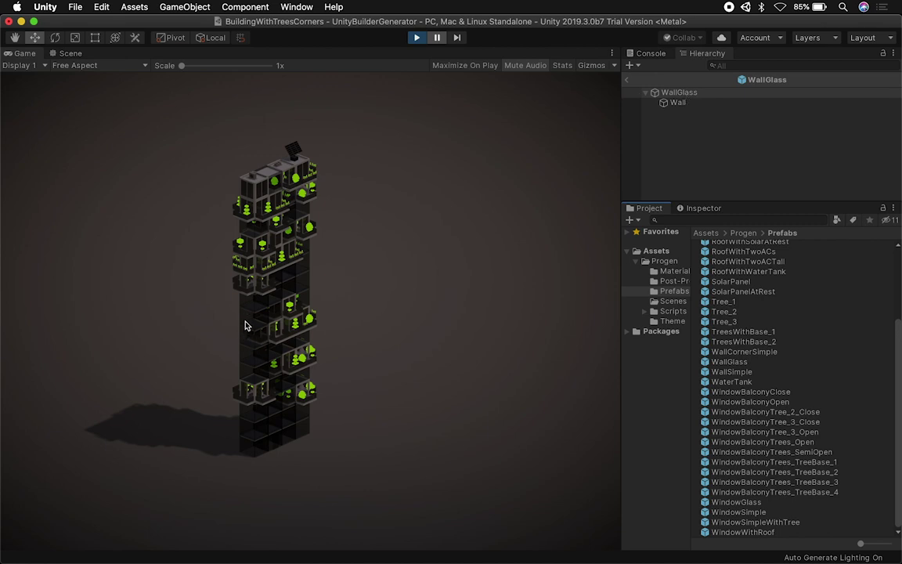
click(675, 94)
click(58, 54)
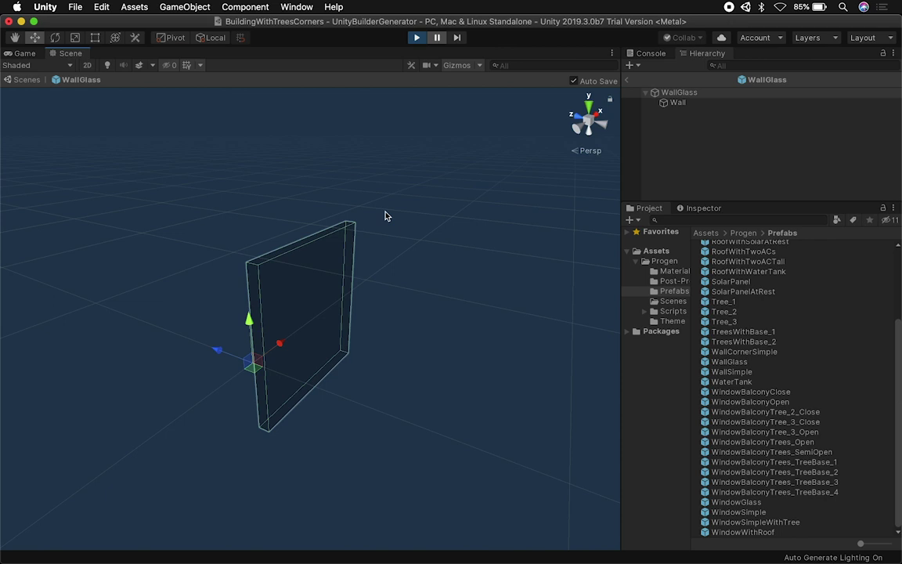
alt+drag(384, 212, 345, 266)
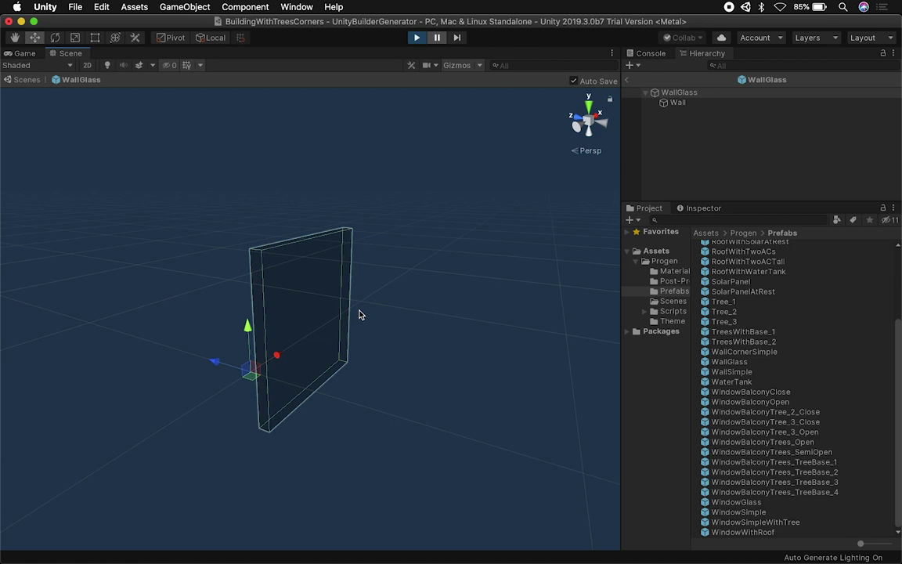
Examine the WallGlass material's shader settings on the prefab's Wall object and return to the running game
click(678, 103)
click(703, 207)
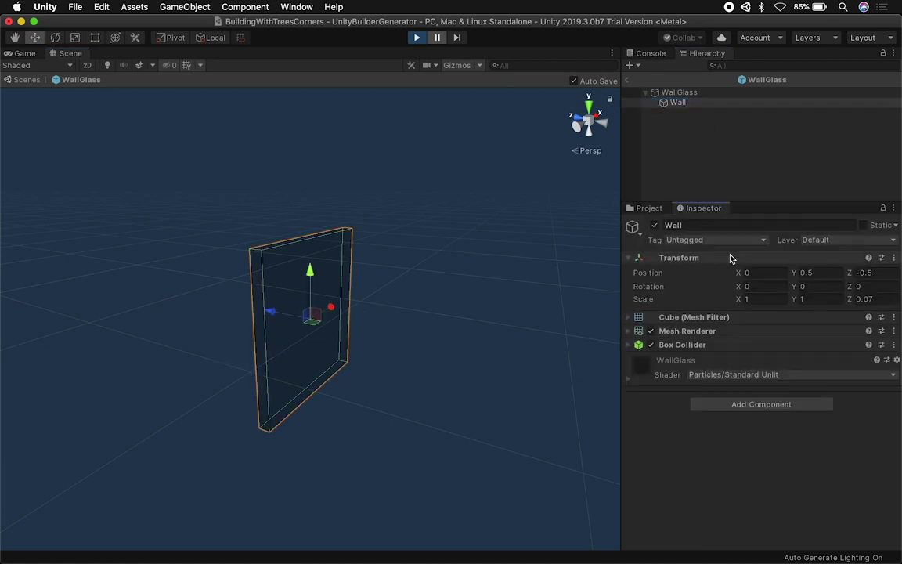
click(663, 375)
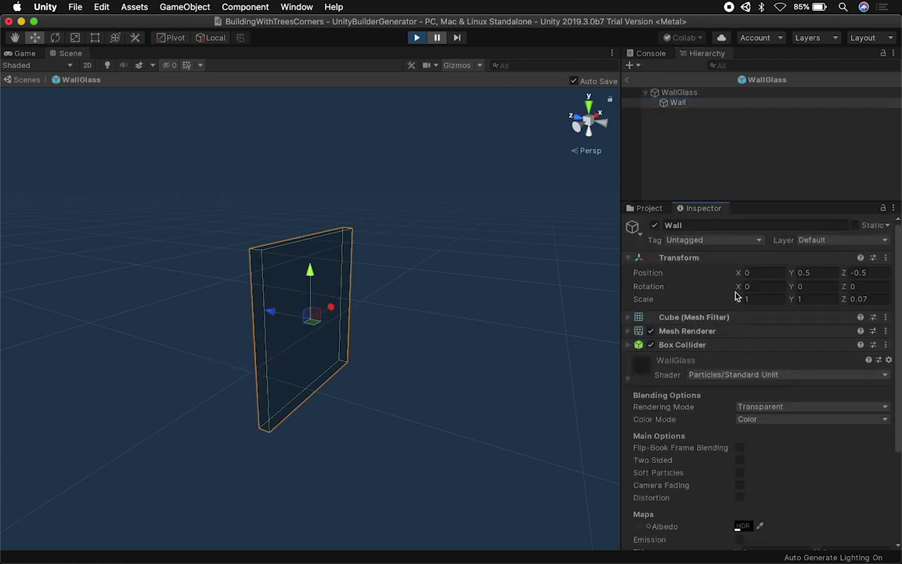
click(19, 52)
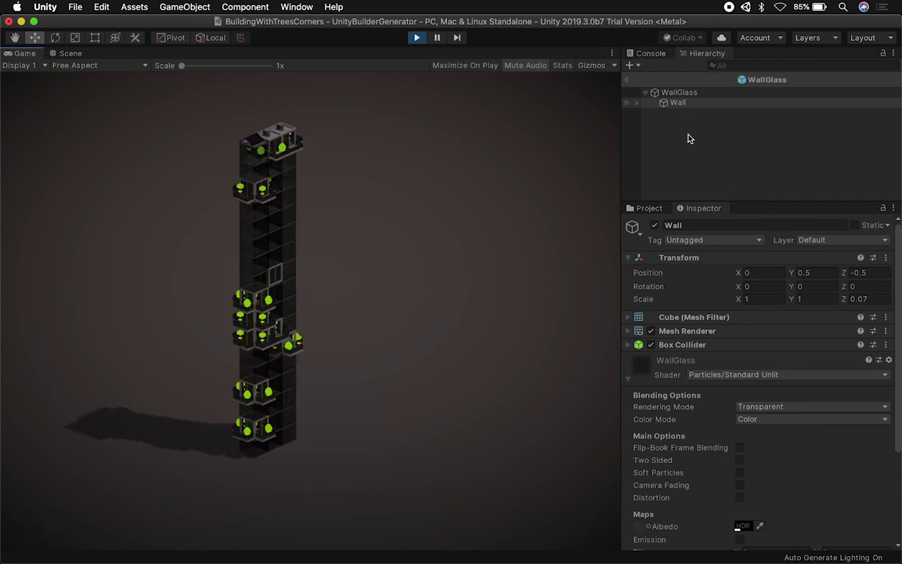
click(626, 80)
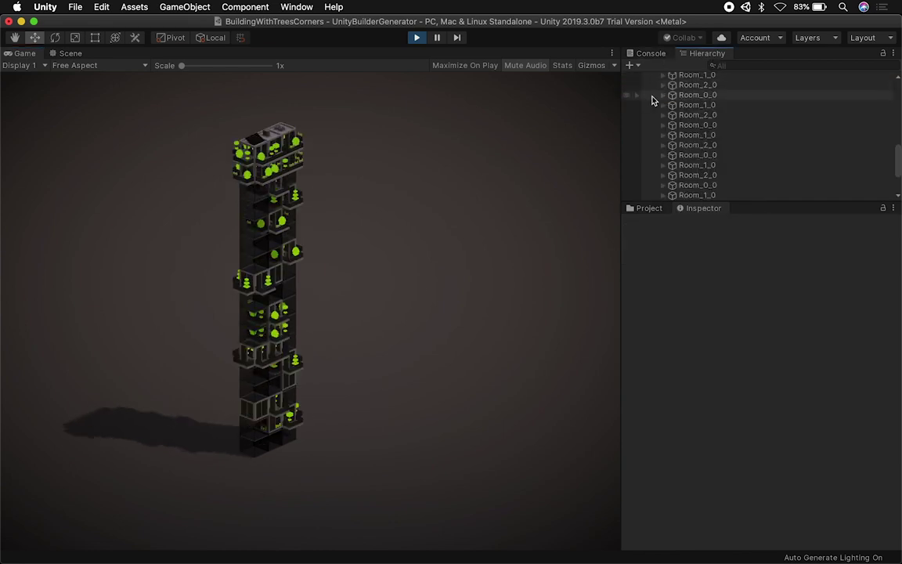
Enable Randomize Rows in the grid options of the active ProGen's TreeTheme_2
scroll(732, 135, up, 5)
click(650, 126)
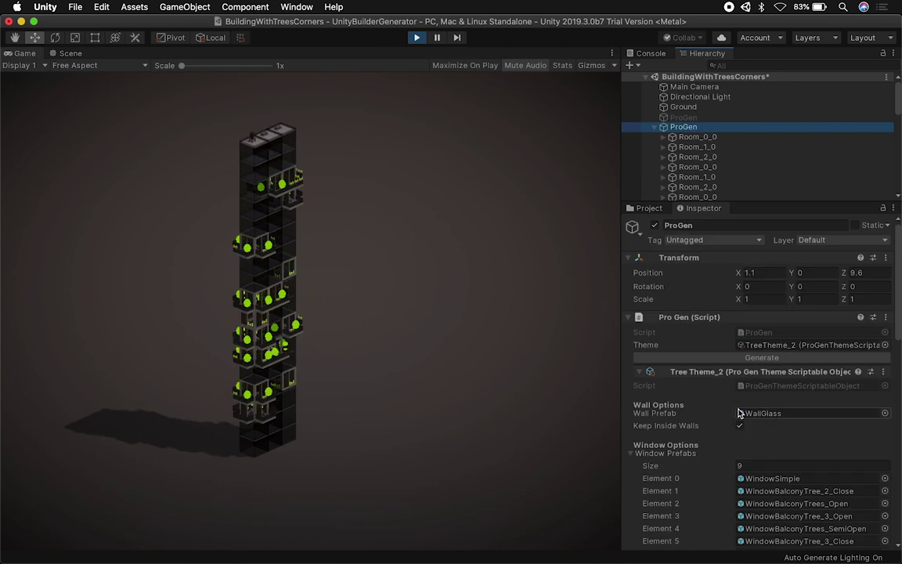
scroll(738, 411, down, 10)
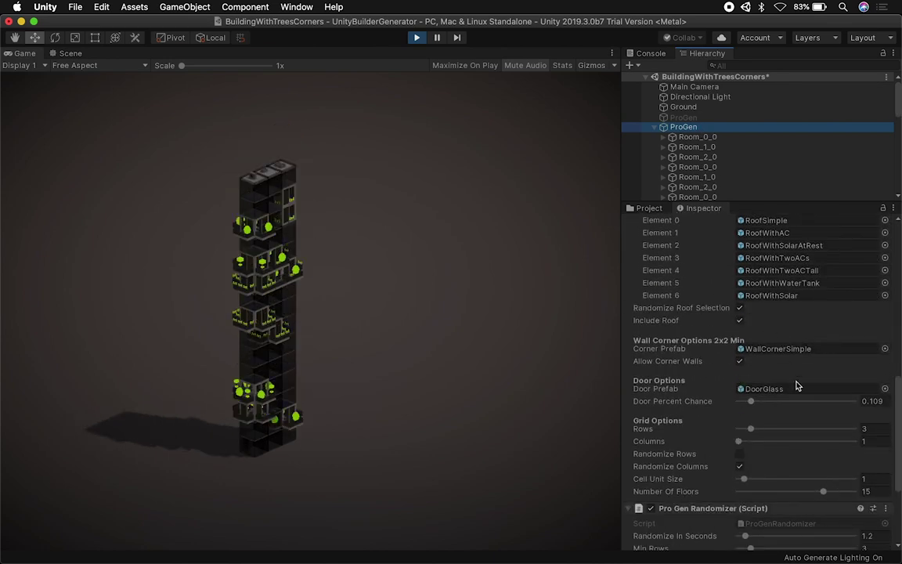
scroll(802, 395, down, 2)
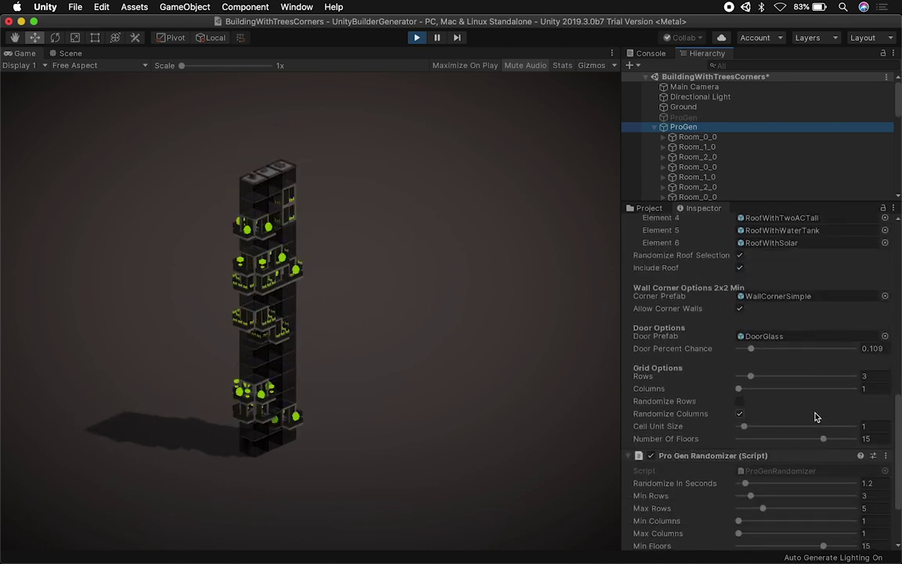
click(739, 400)
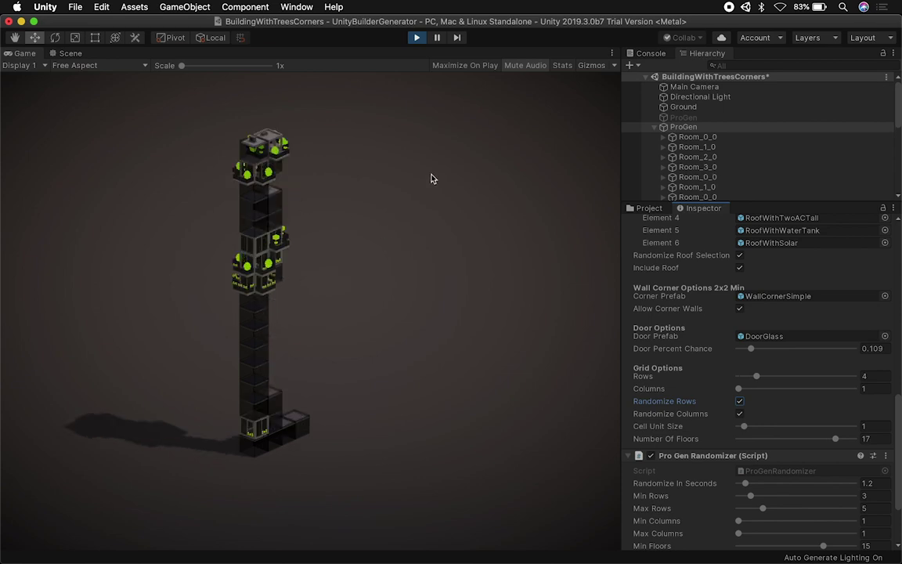
Stop the game and turn off the random window selection in TreeTheme_2's window options
click(418, 39)
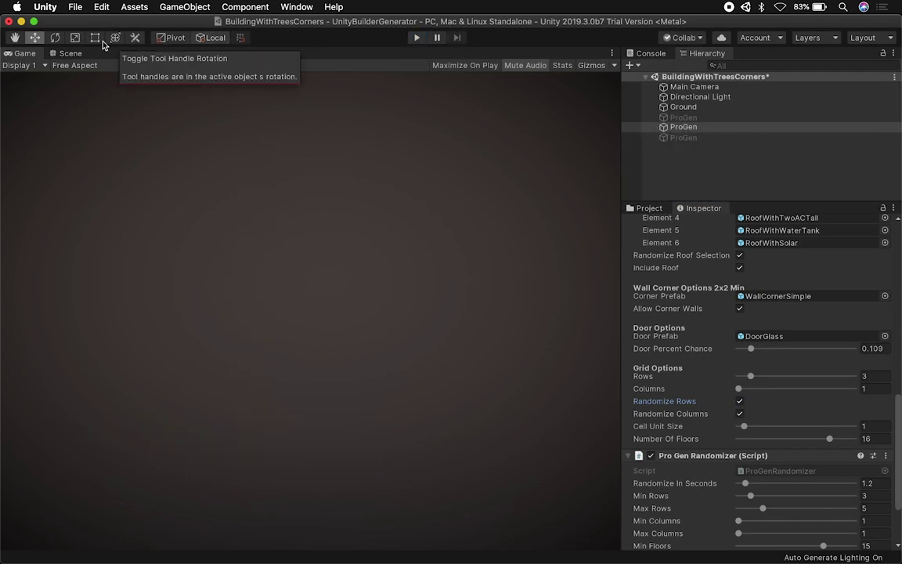
click(71, 53)
scroll(747, 309, up, 10)
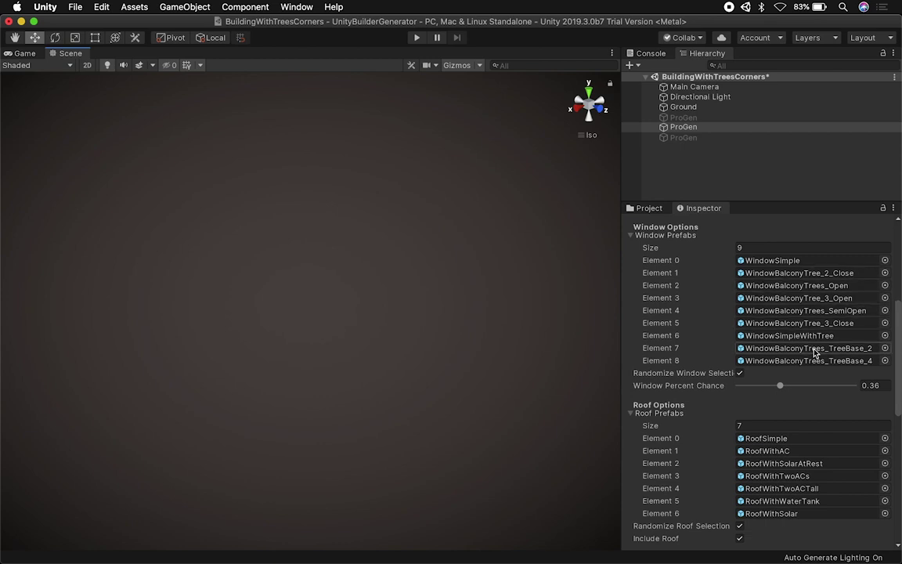
click(753, 248)
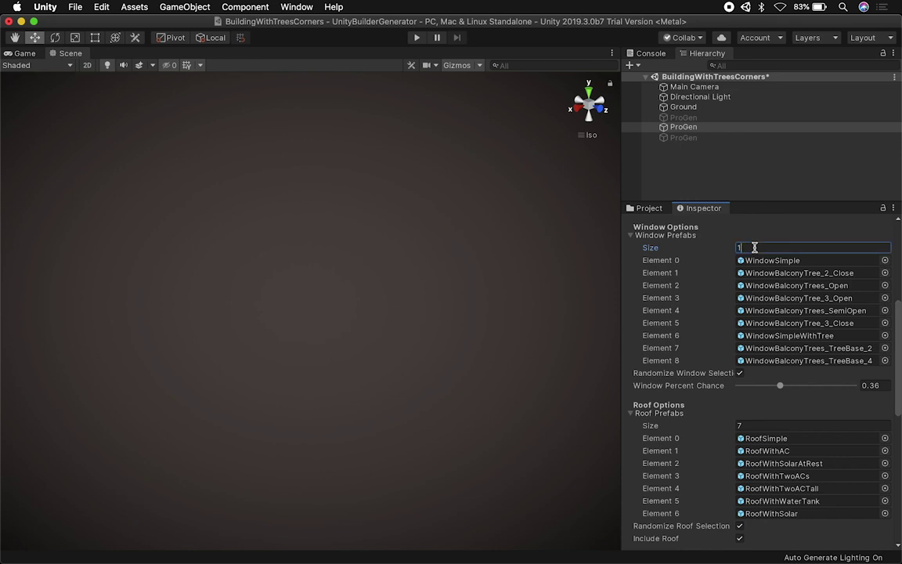
key(Escape)
click(739, 373)
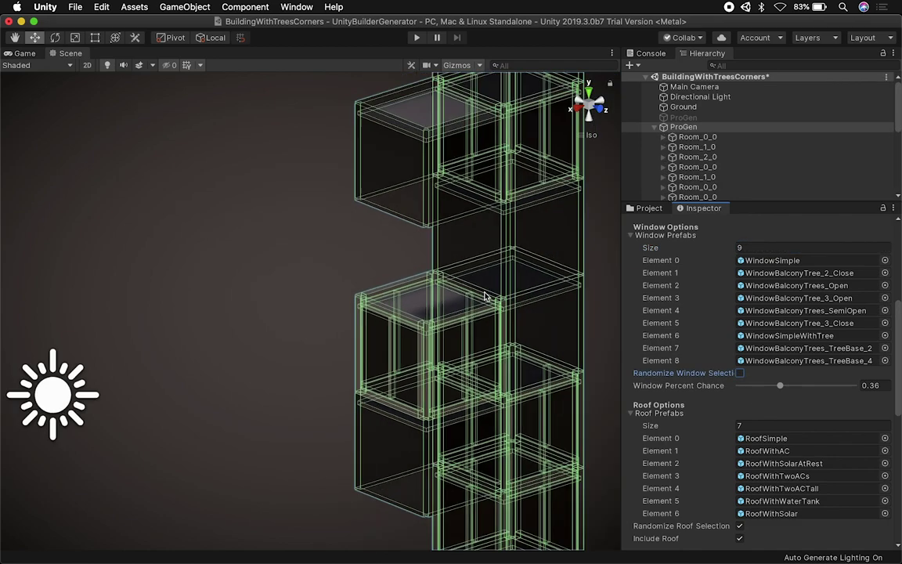
Raise the active ProGen's Window Percent Chance to 0.529 in the Scene view and lower it to 0.386 in the Game view
scroll(483, 296, down, 5)
click(482, 325)
middle_drag(467, 334, 460, 311)
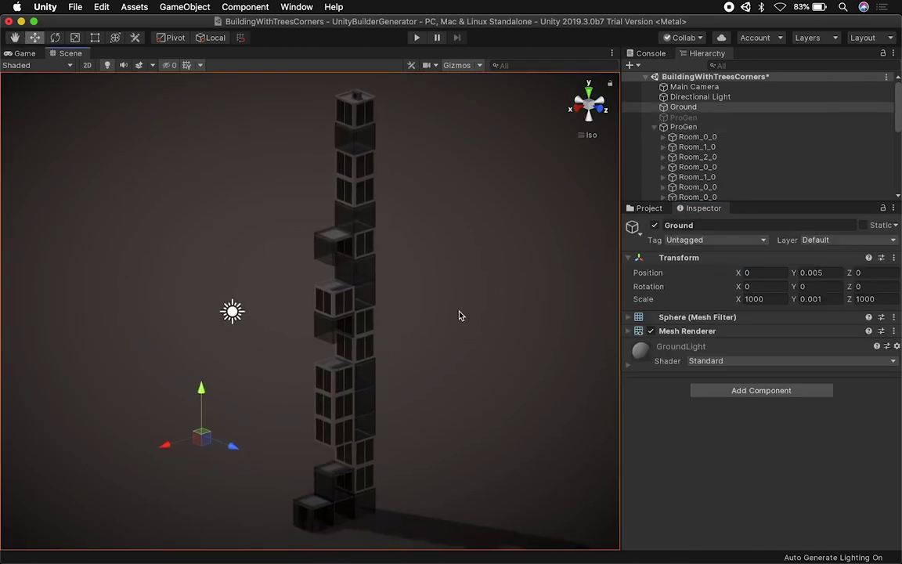
click(682, 127)
scroll(769, 346, down, 10)
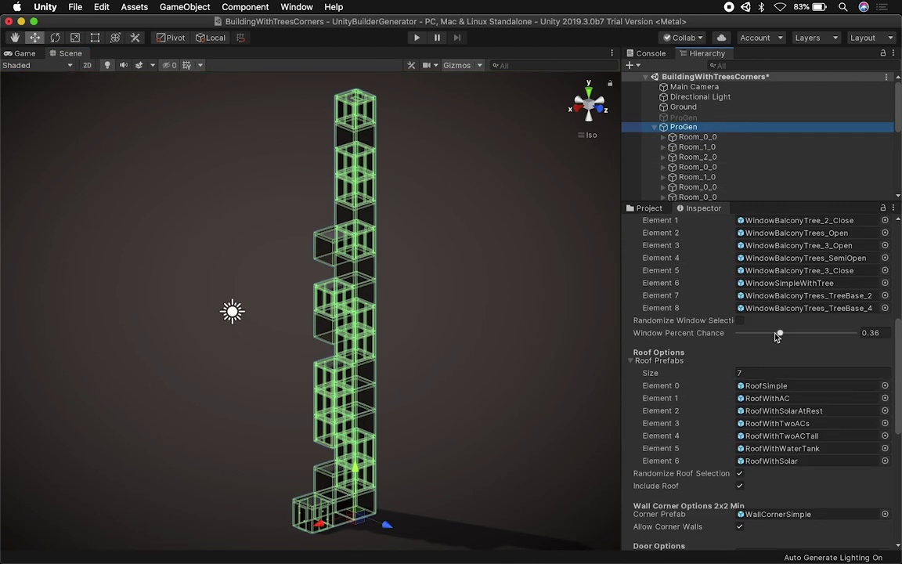
scroll(777, 335, up, 3)
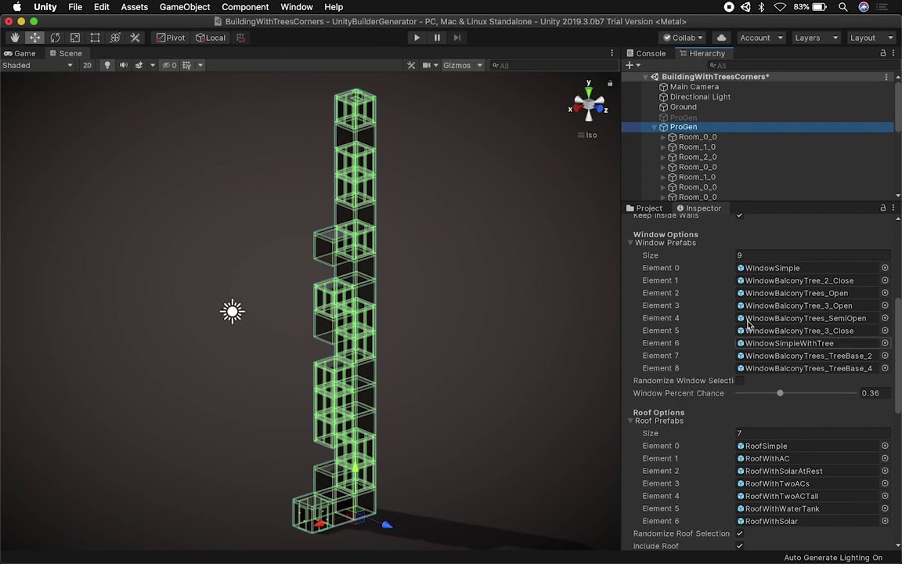
drag(780, 392, 800, 392)
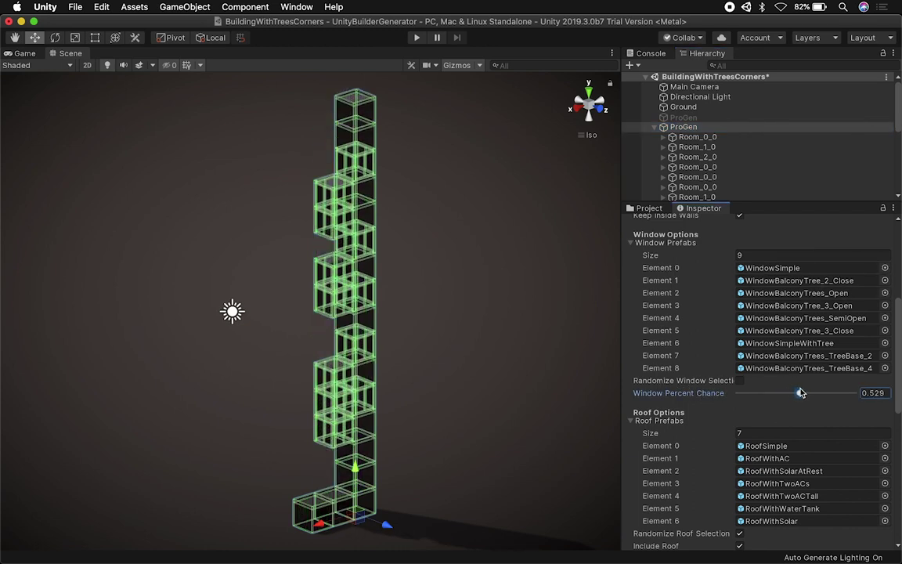
click(24, 52)
drag(799, 392, 784, 405)
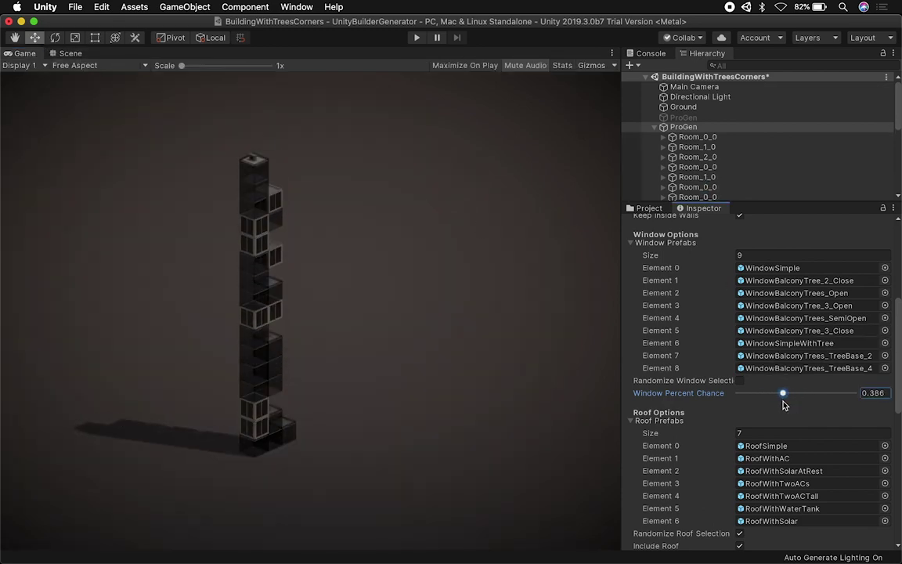
Set TreeTheme_2's grid to 8 rows and 6 columns
scroll(779, 415, down, 6)
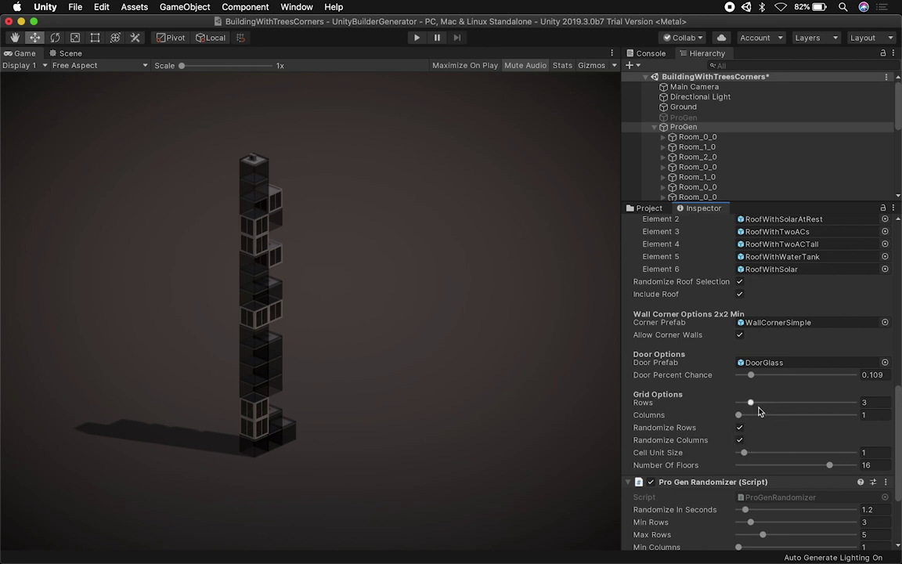
drag(740, 417, 780, 403)
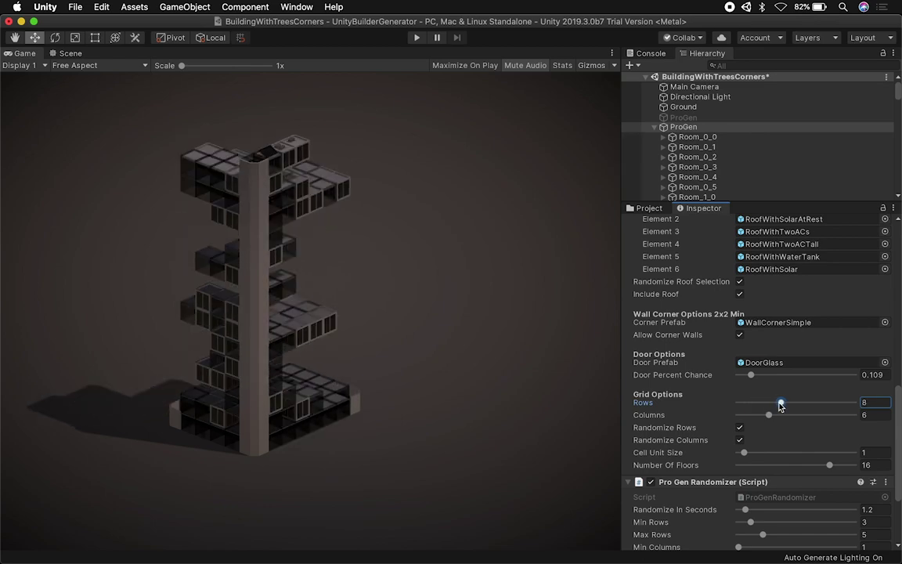
Try a Cell Unit Size of 3 in the grid options and return it to 1
drag(744, 452, 755, 454)
click(867, 452)
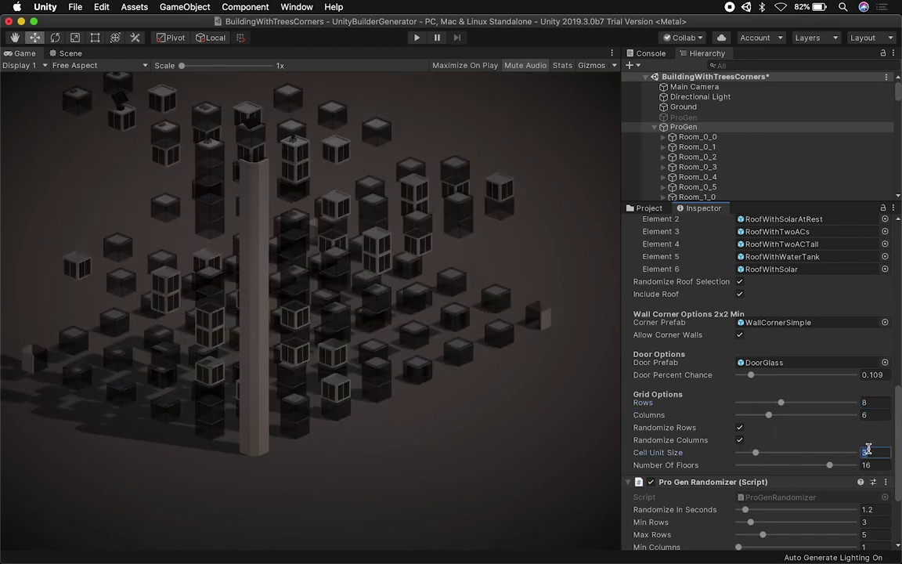
text(1)
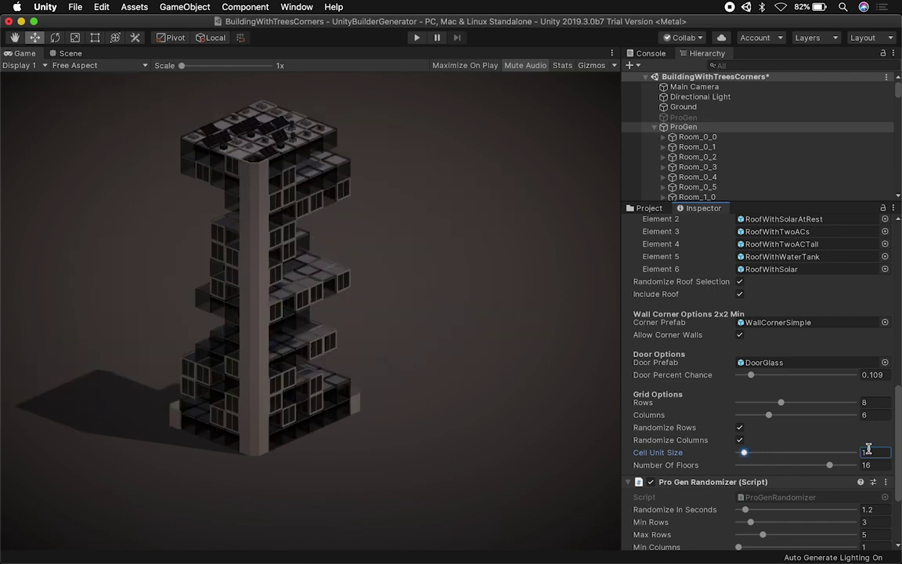